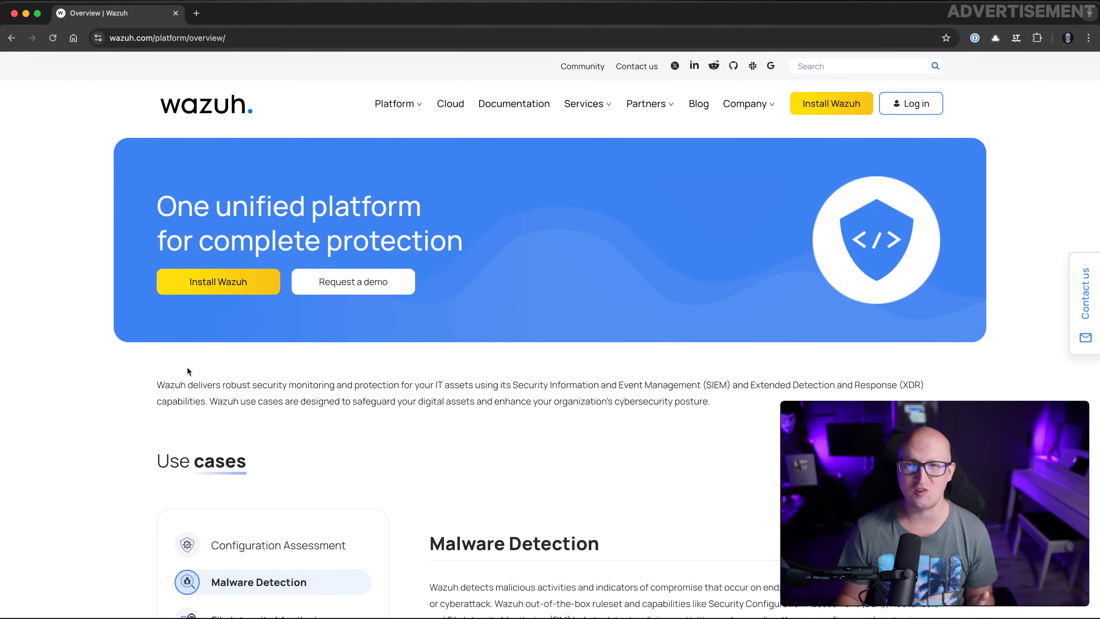
Scroll through the Use cases list on the Wazuh overview page
scroll(183, 375, down, 4)
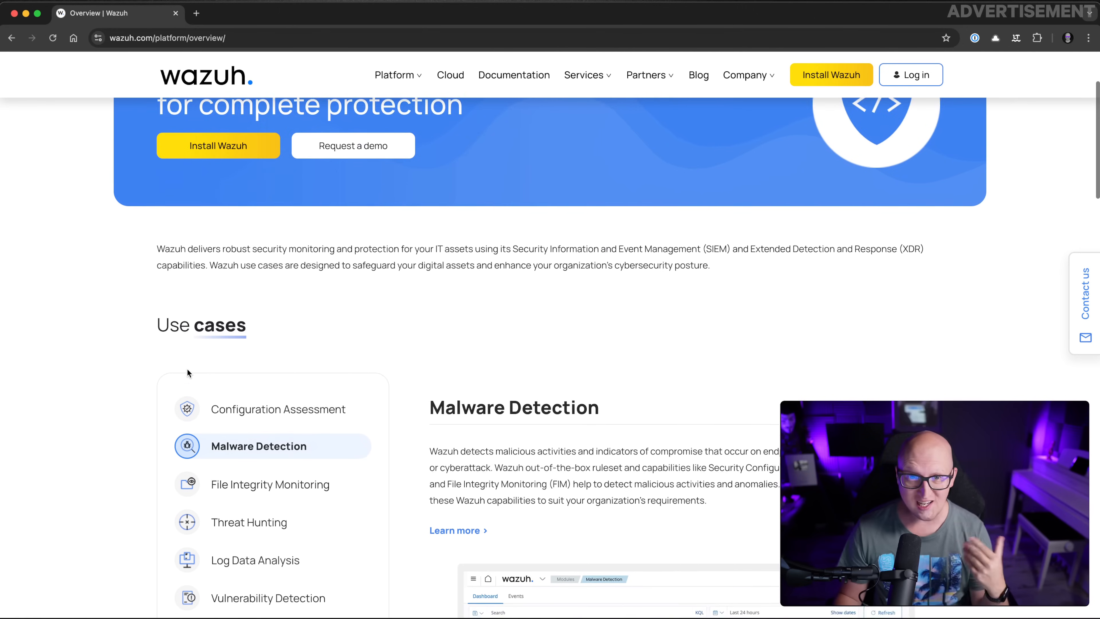
scroll(190, 416, down, 3)
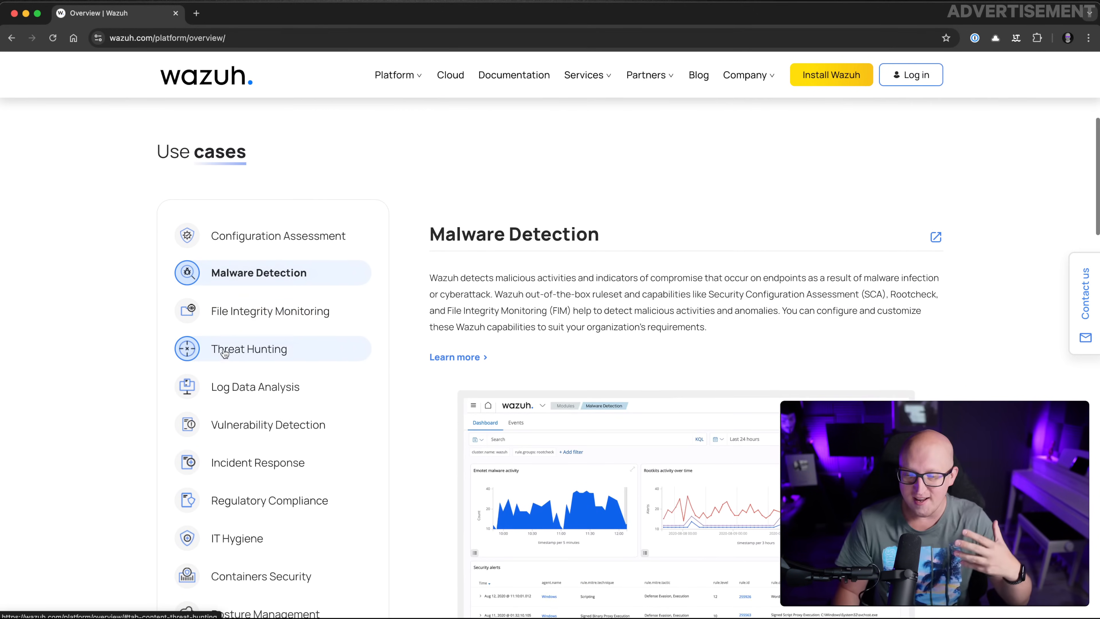
scroll(251, 318, down, 5)
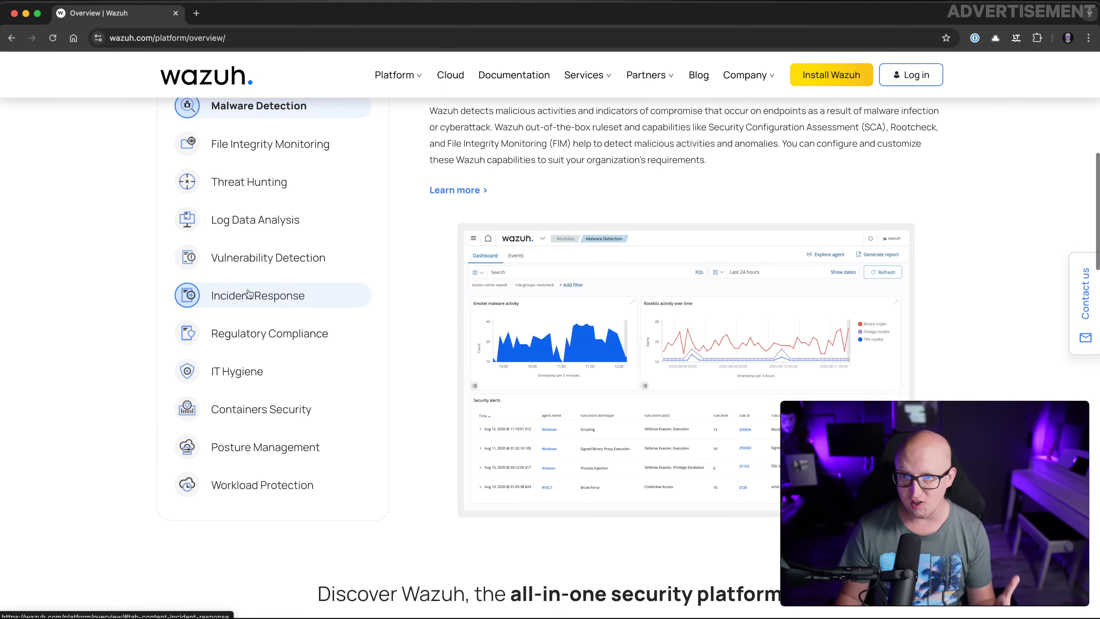
scroll(263, 281, down, 1)
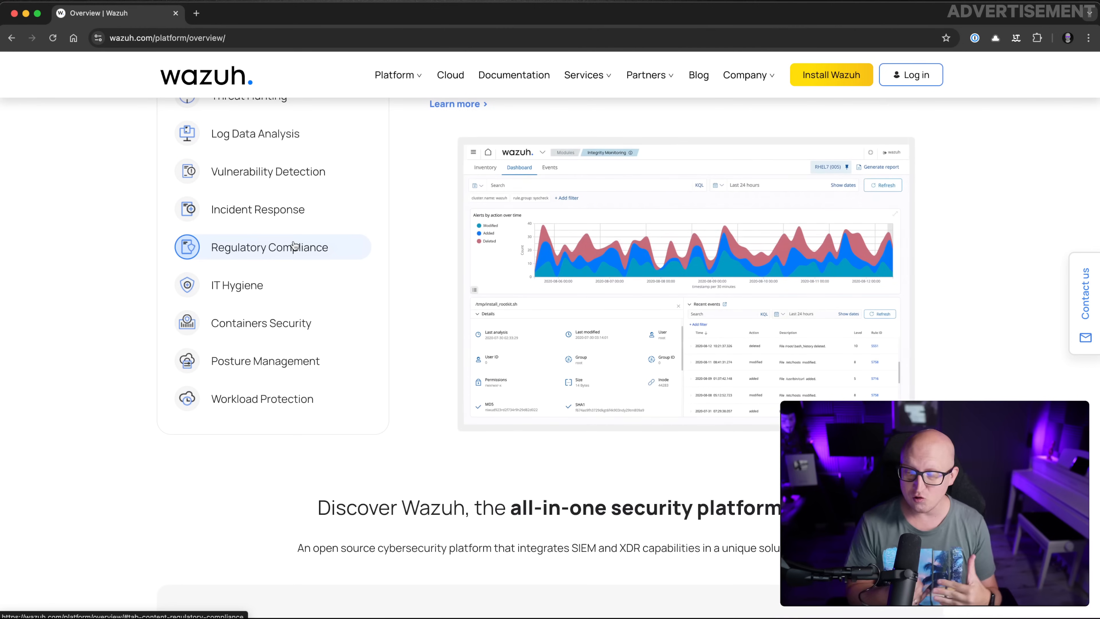
scroll(293, 245, up, 10)
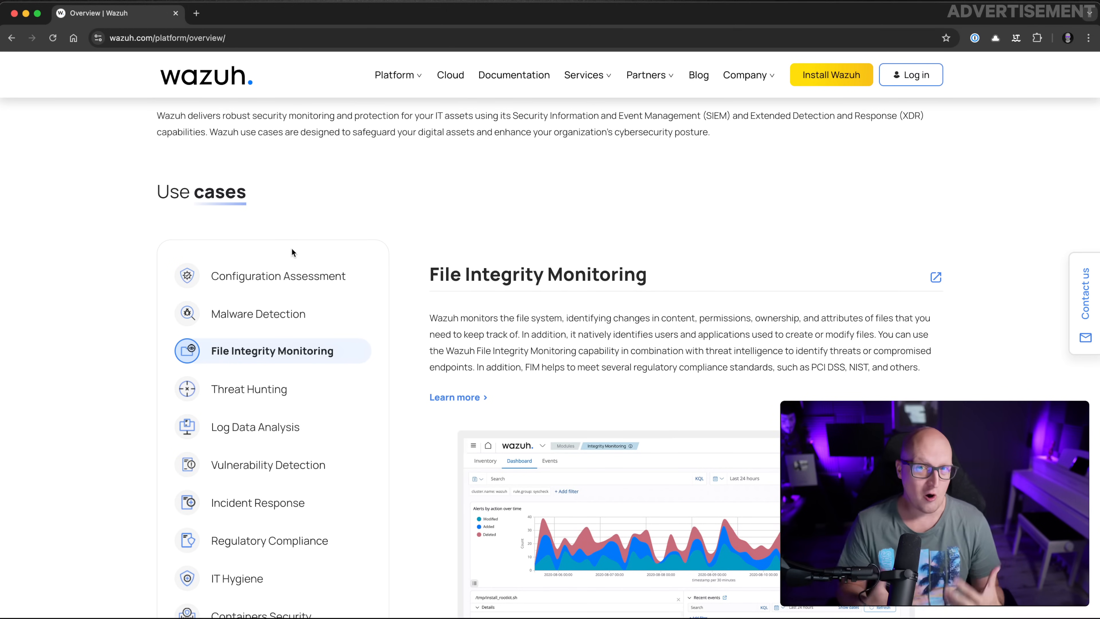
scroll(291, 249, down, 2)
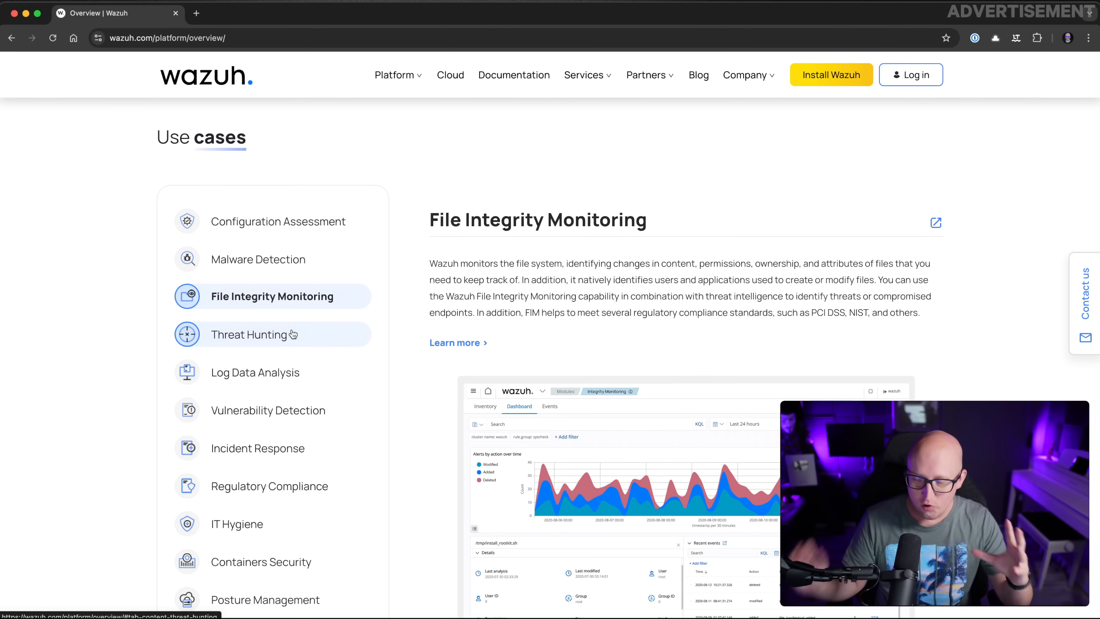
scroll(303, 304, down, 2)
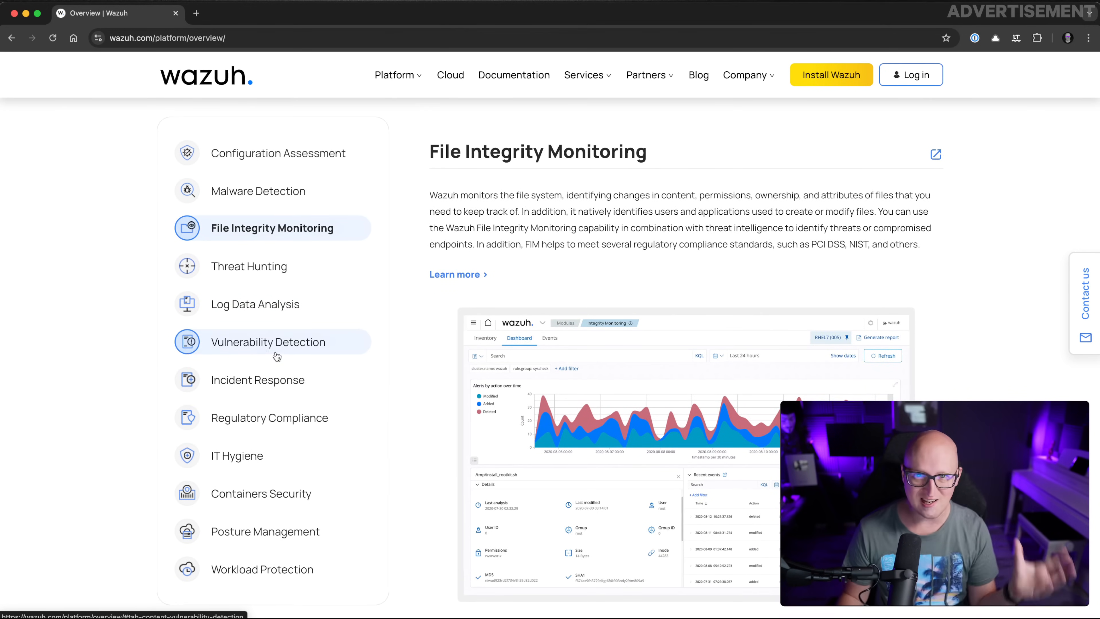
scroll(288, 390, down, 3)
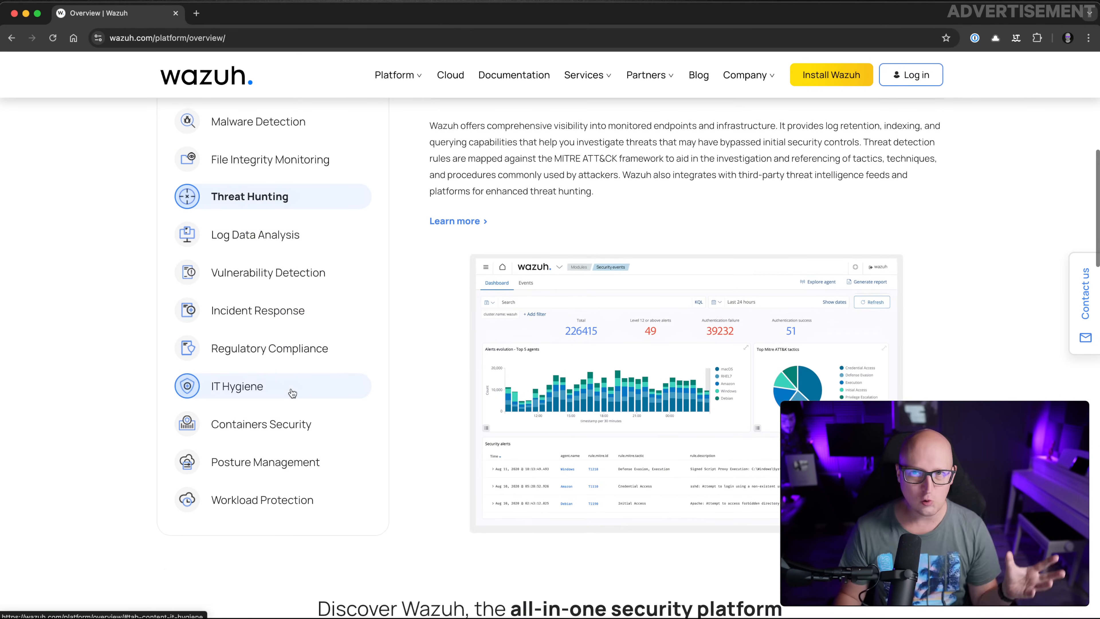
scroll(291, 392, down, 1)
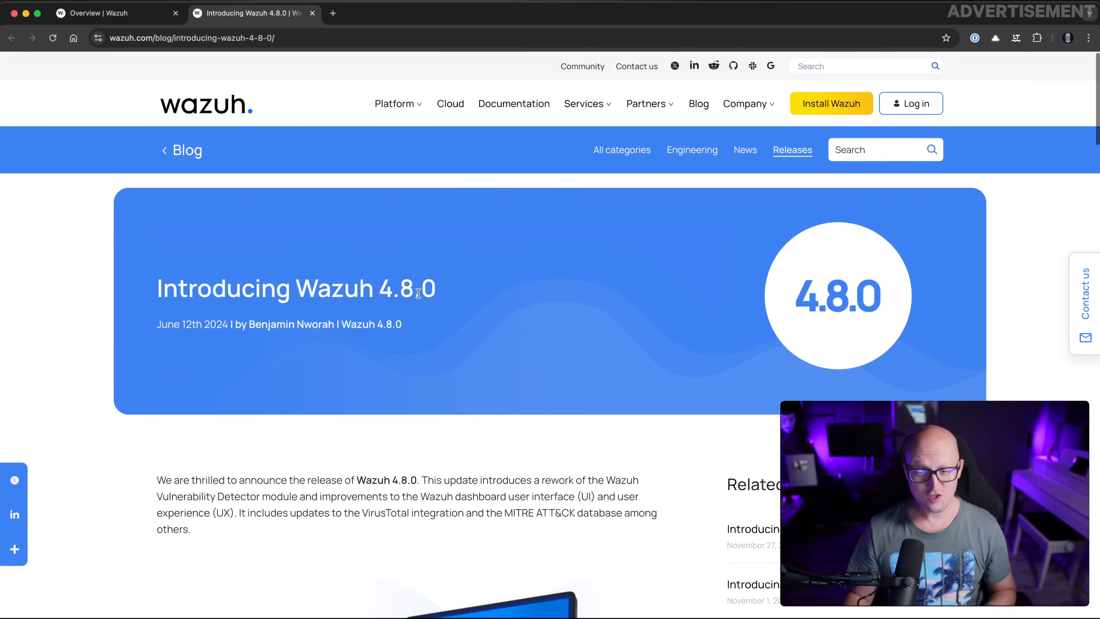
scroll(419, 296, down, 10)
scroll(419, 296, up, 1)
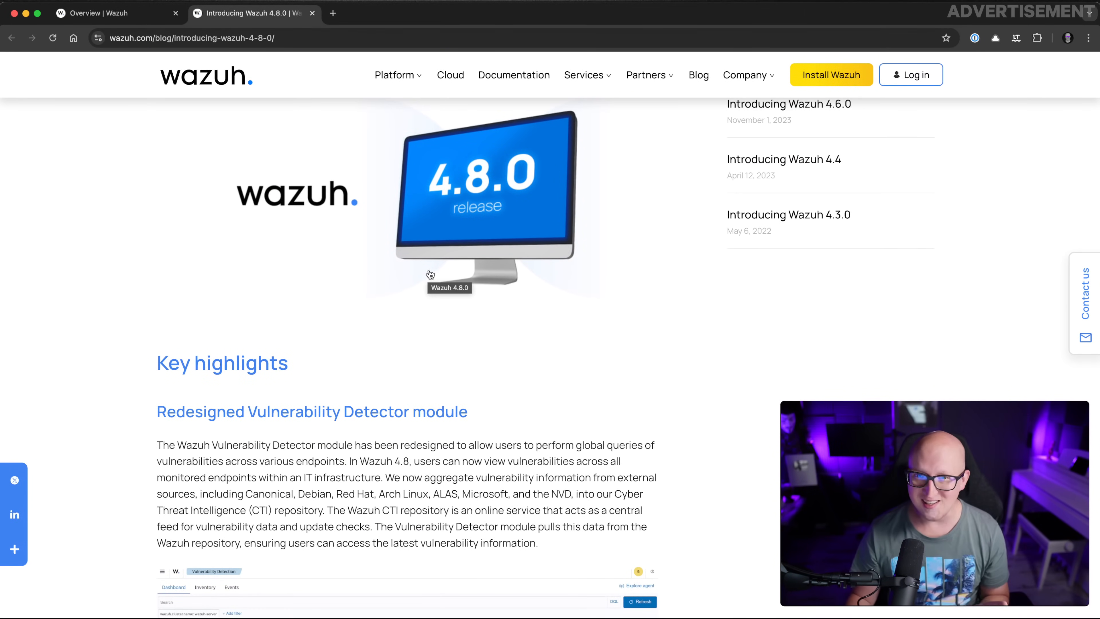
Scroll through the Introducing Wazuh 4.8.0 blog post and return to the top
scroll(390, 282, down, 6)
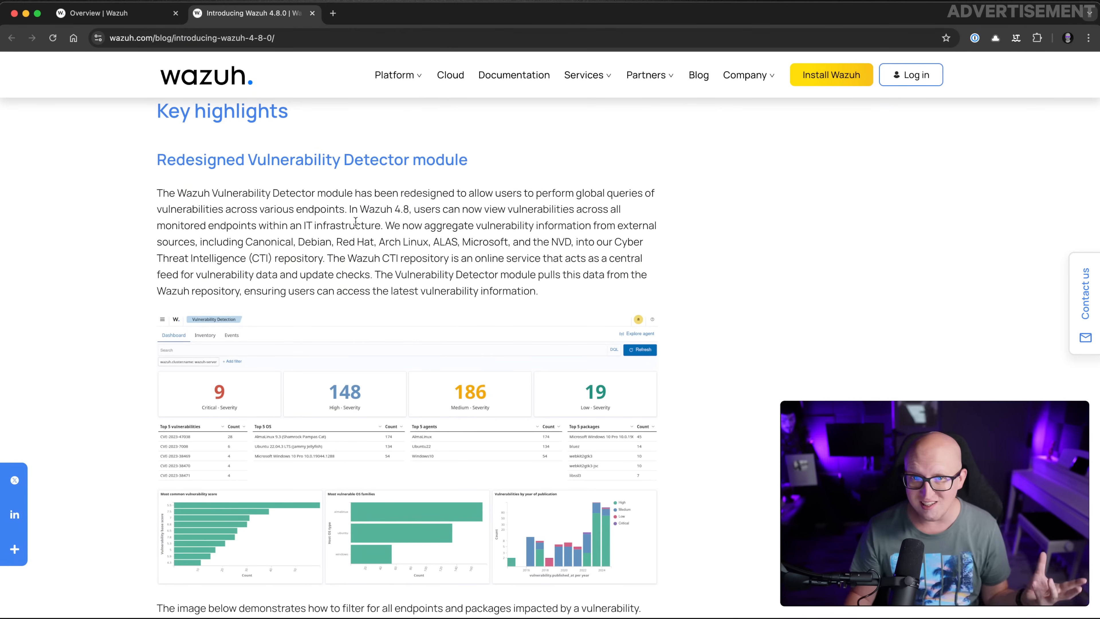
scroll(351, 260, down, 13)
scroll(348, 283, down, 2)
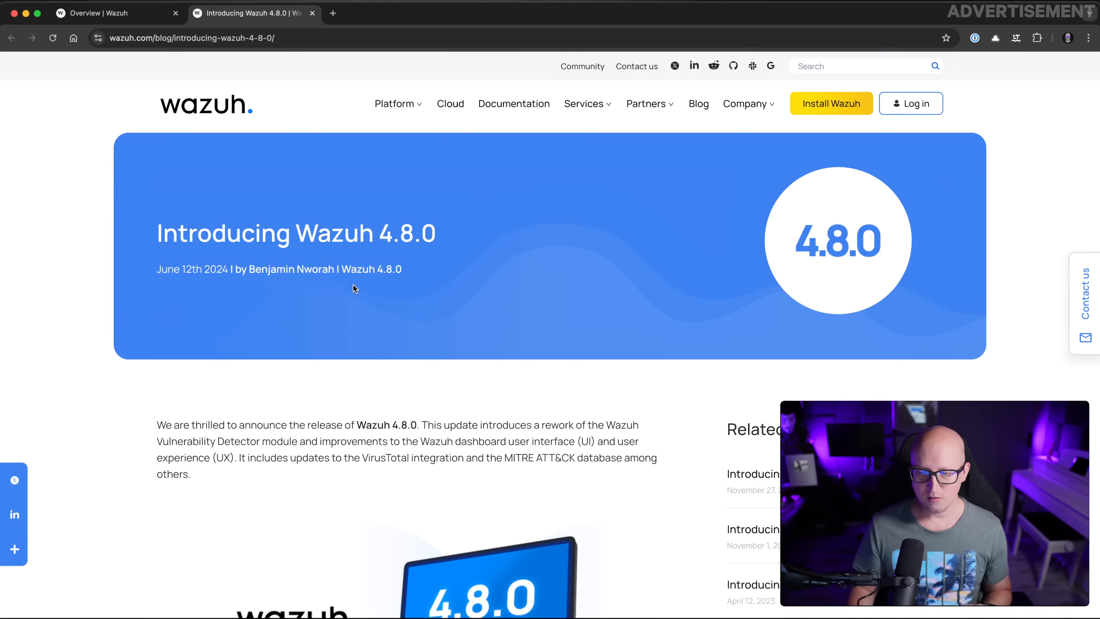
scroll(353, 285, up, 1)
scroll(354, 285, up, 1)
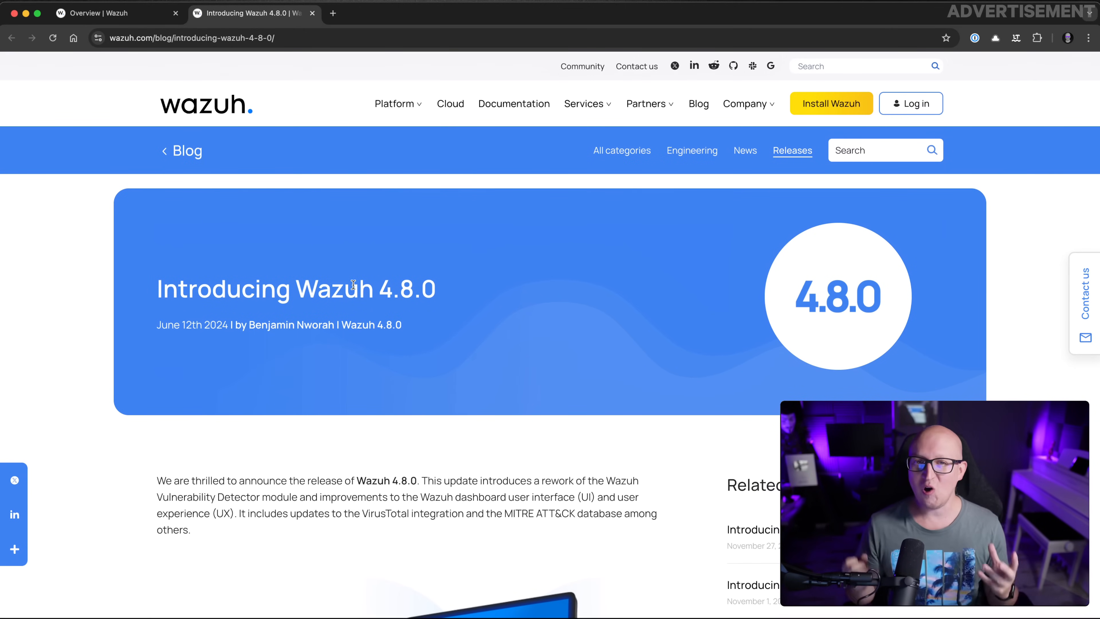
Go to the Install Wazuh page listing the indexer, server and dashboard components
click(824, 114)
scroll(305, 263, down, 2)
scroll(305, 264, down, 5)
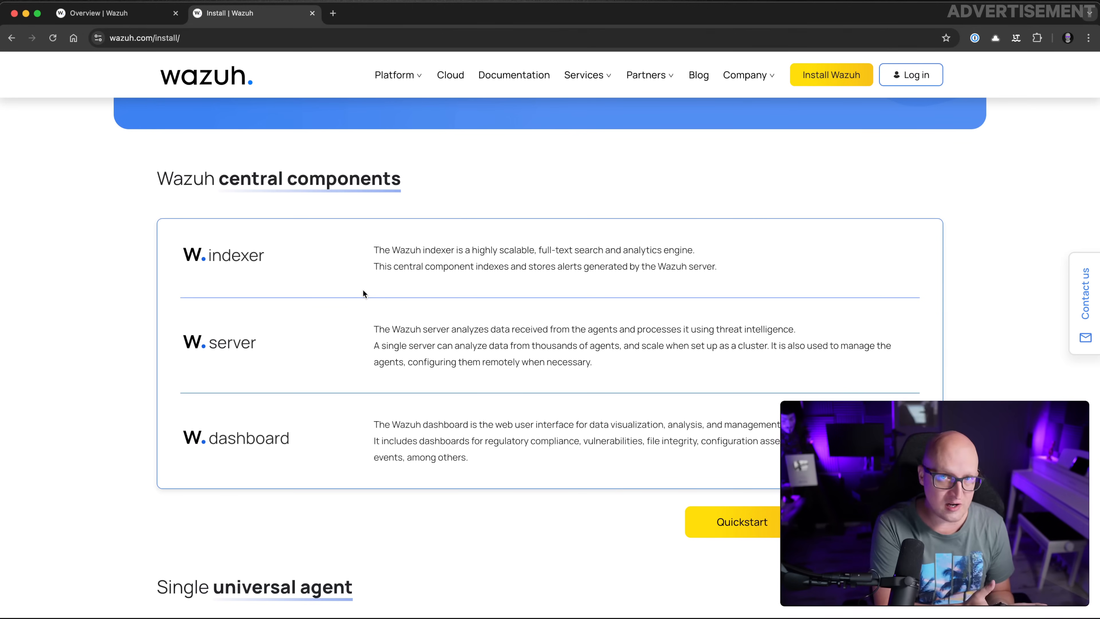
Scroll the Installation guide and open its Wazuh indexer page
scroll(357, 302, down, 10)
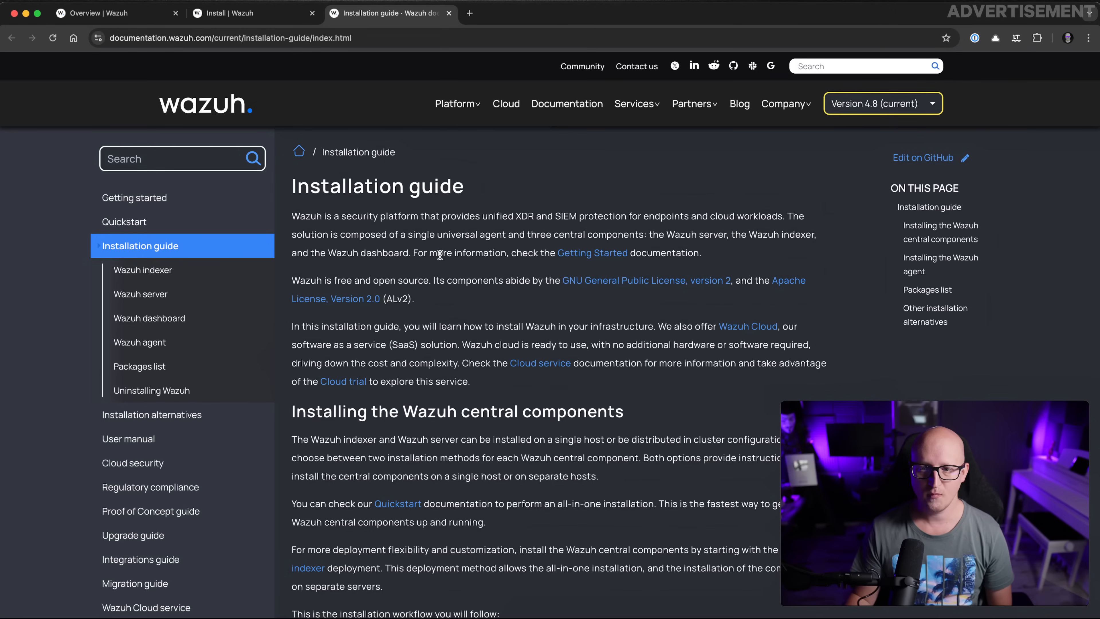
scroll(502, 299, down, 1)
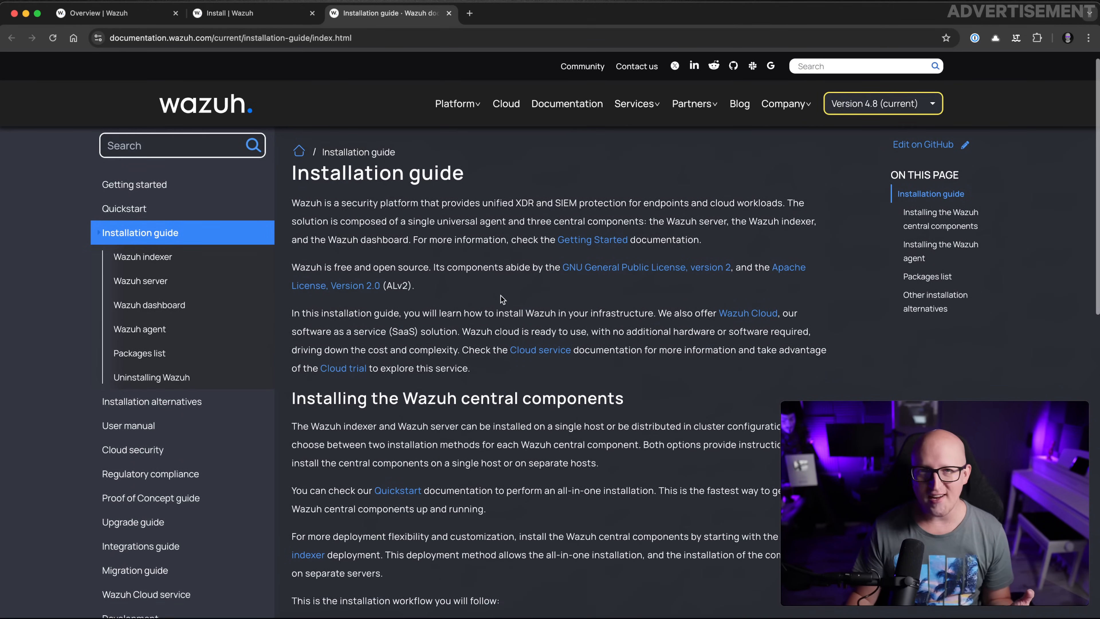
scroll(477, 274, up, 1)
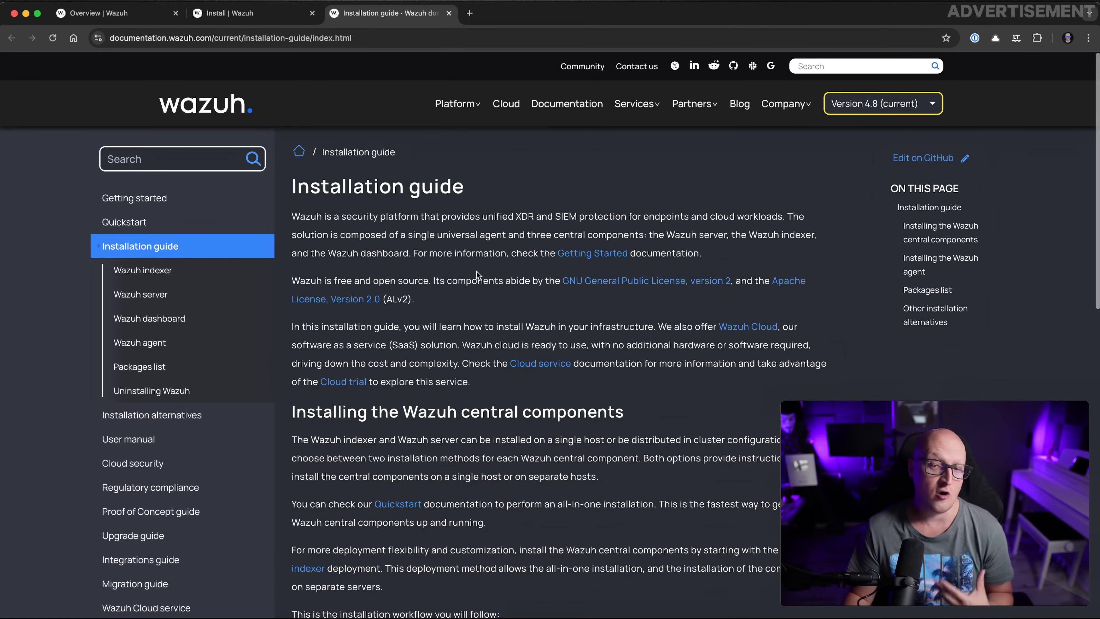
click(241, 275)
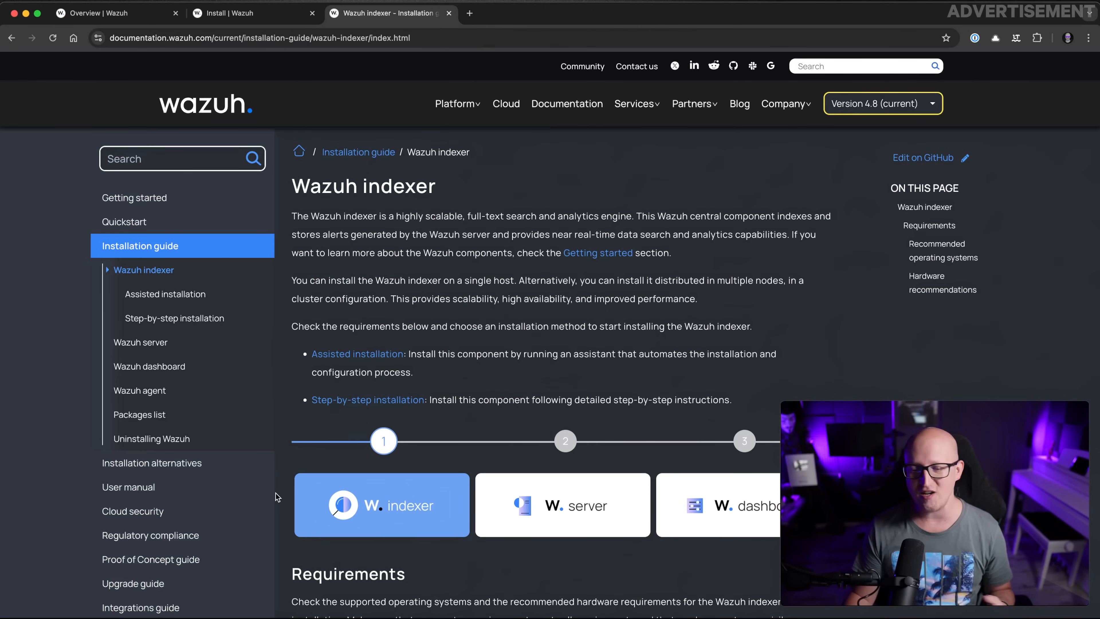
Navigate Installation alternatives, then Deployment on Docker, to the Docker installation subpage
click(247, 464)
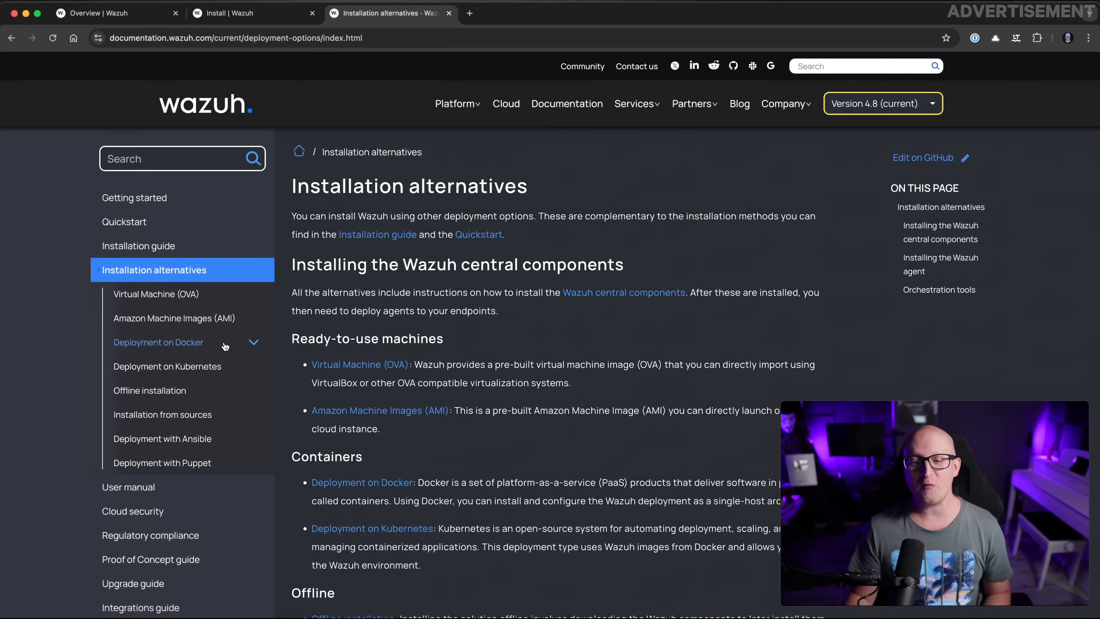
click(197, 344)
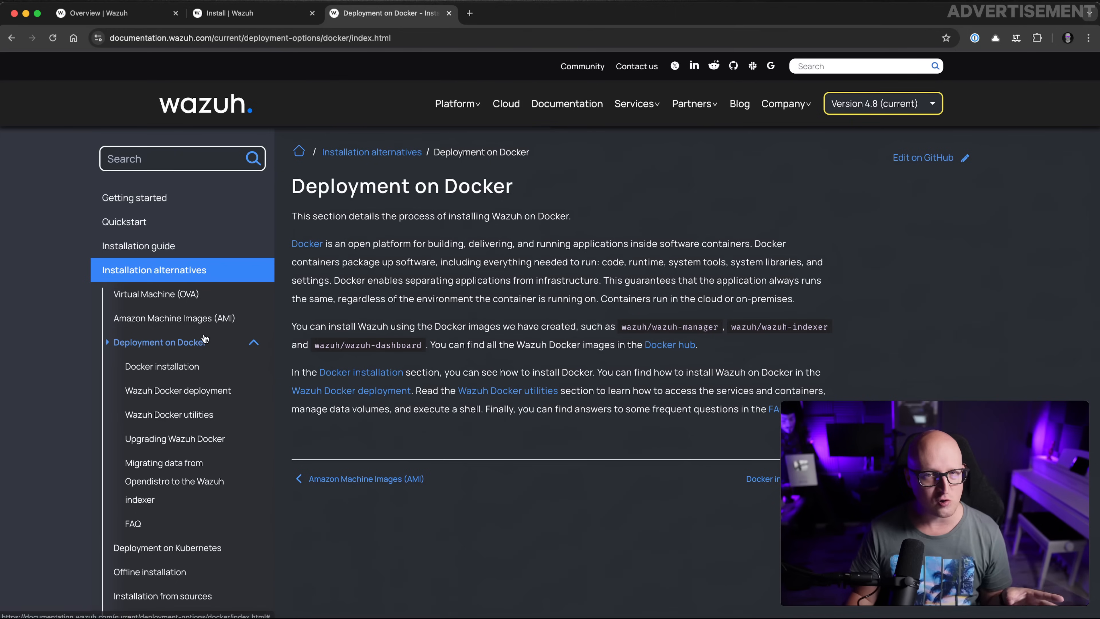
scroll(218, 344, down, 3)
scroll(218, 344, down, 1)
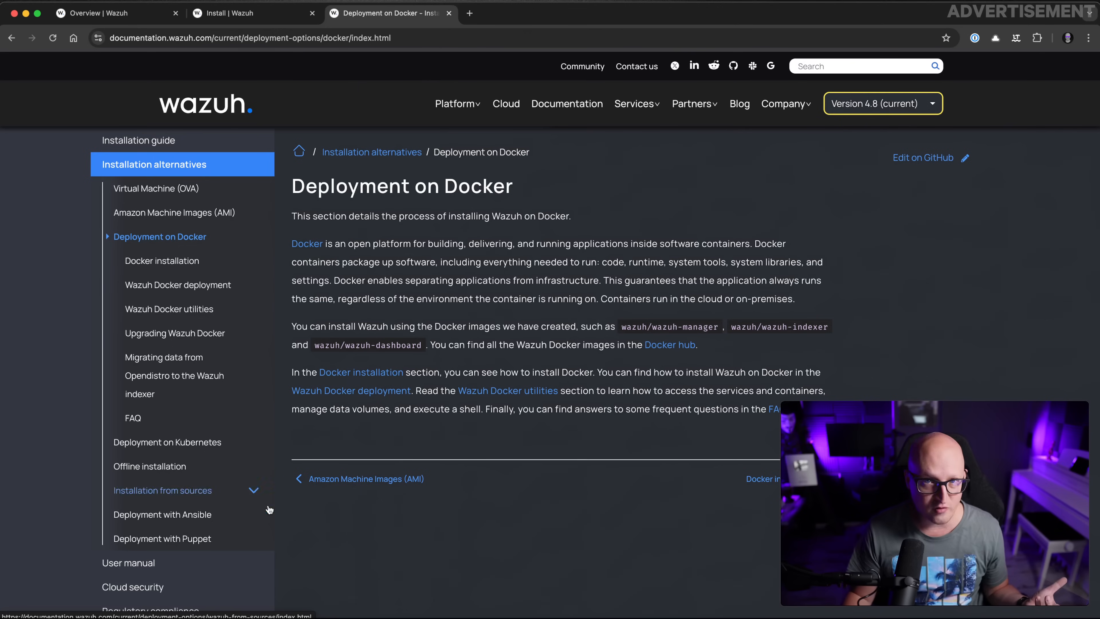
click(254, 515)
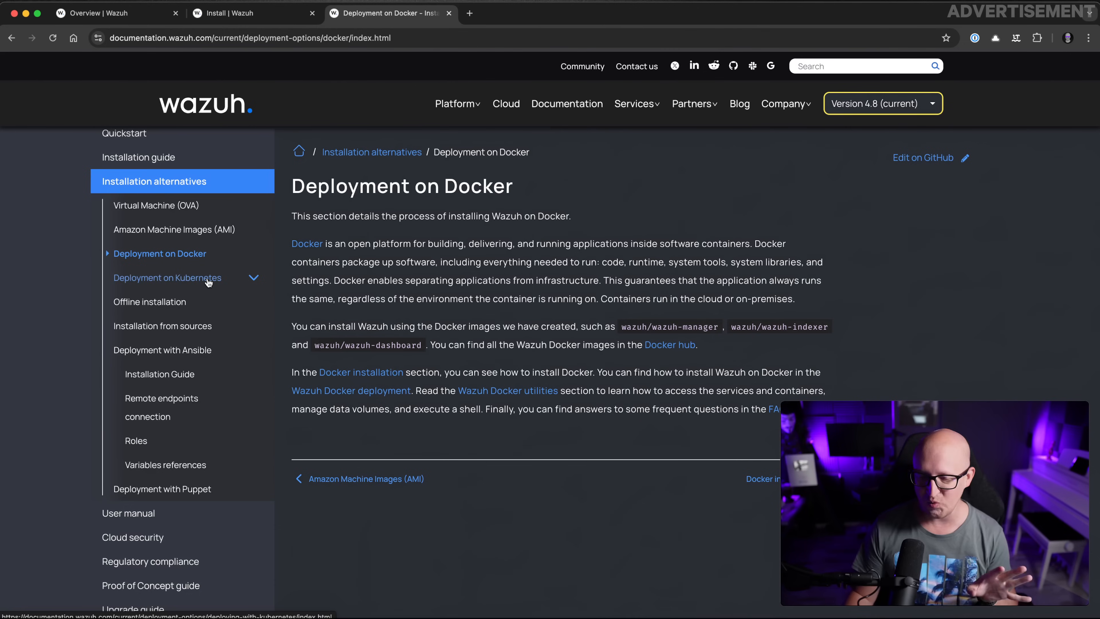
click(191, 255)
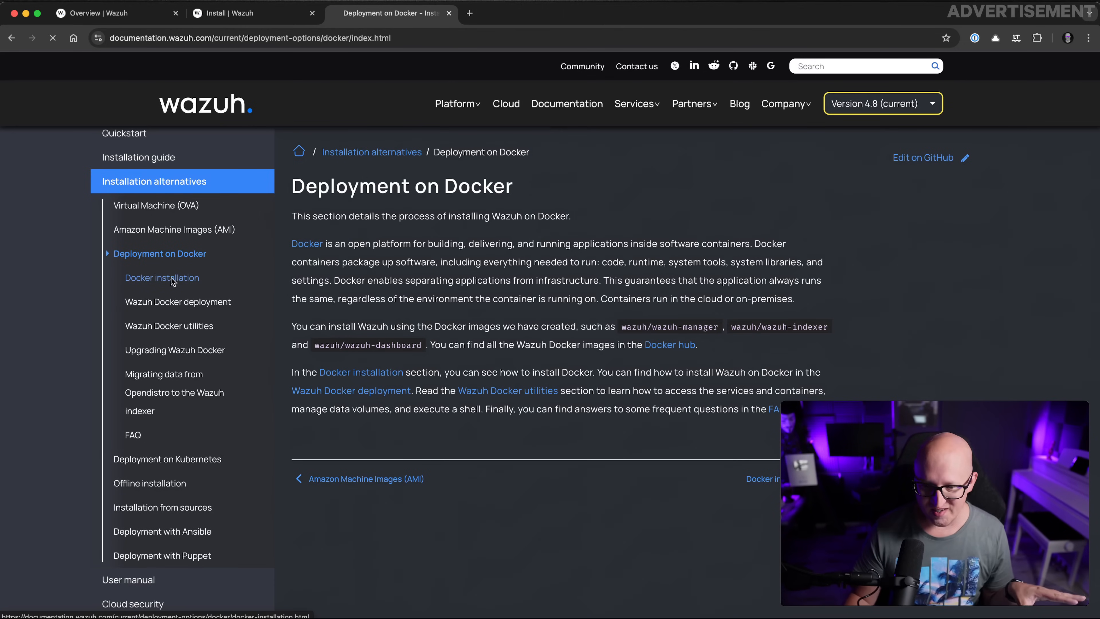
click(172, 281)
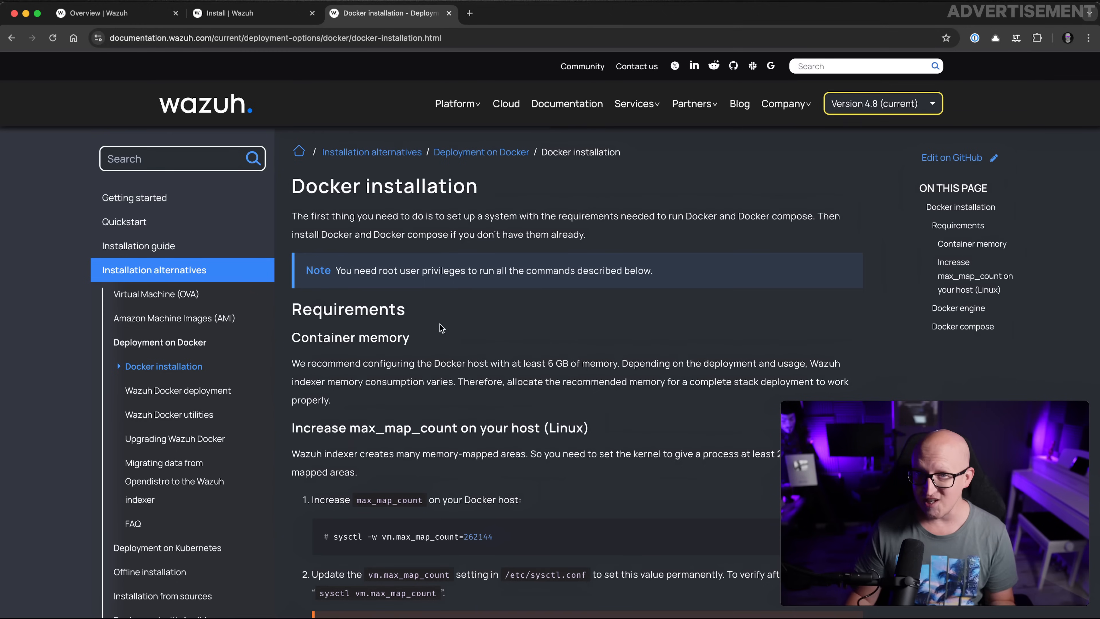
Show the Wazuh Docker deployment page with the 'Single-node deployment' phrase highlighted
scroll(441, 328, down, 3)
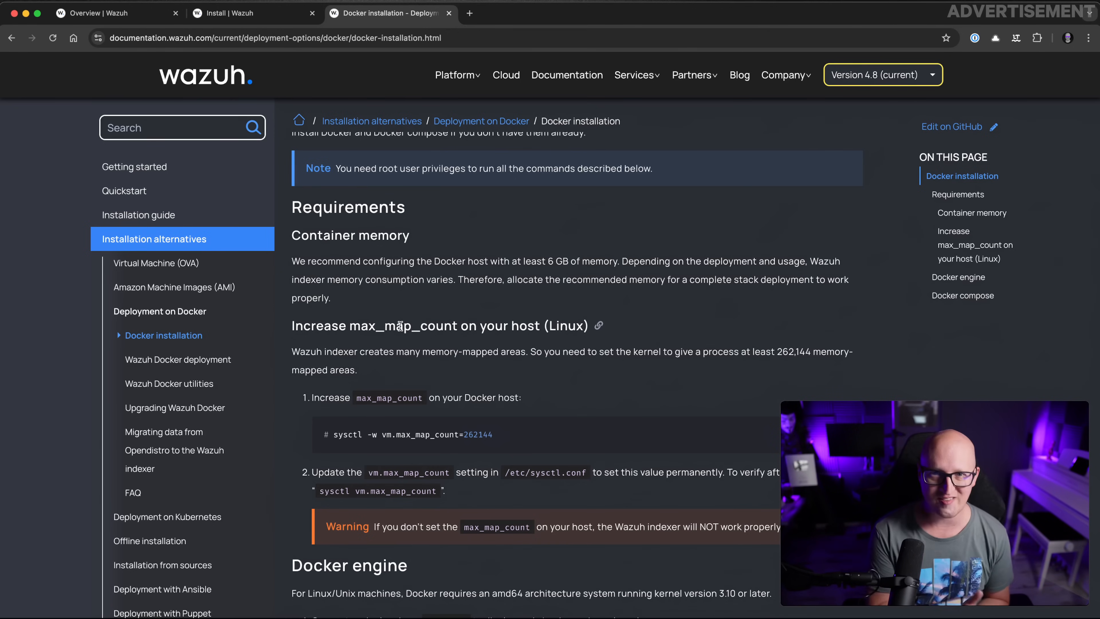
click(202, 360)
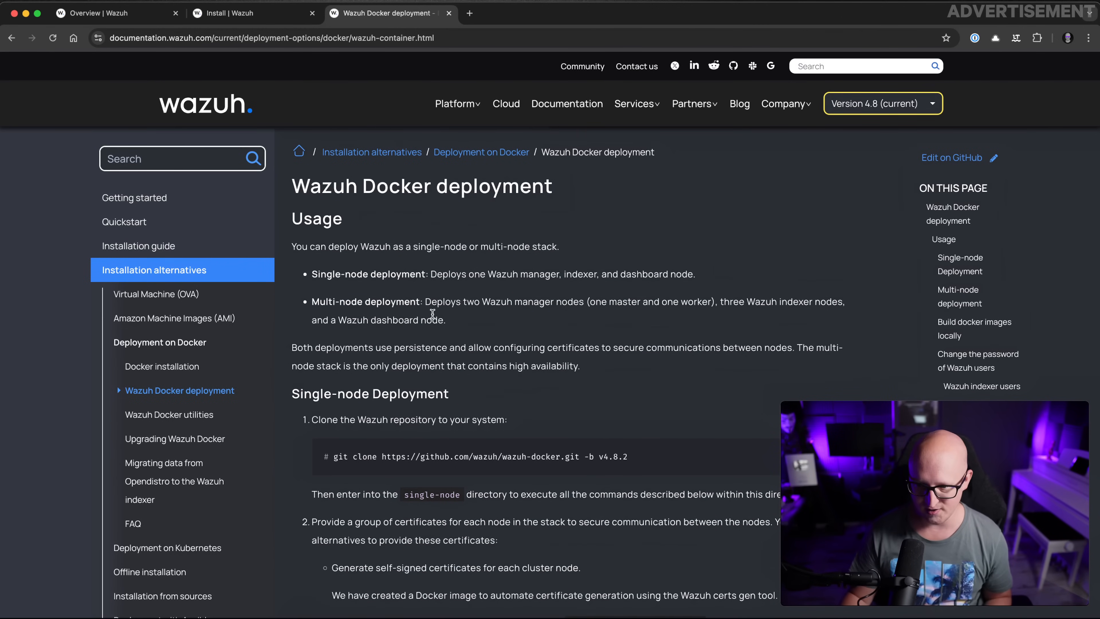
drag(308, 246, 409, 247)
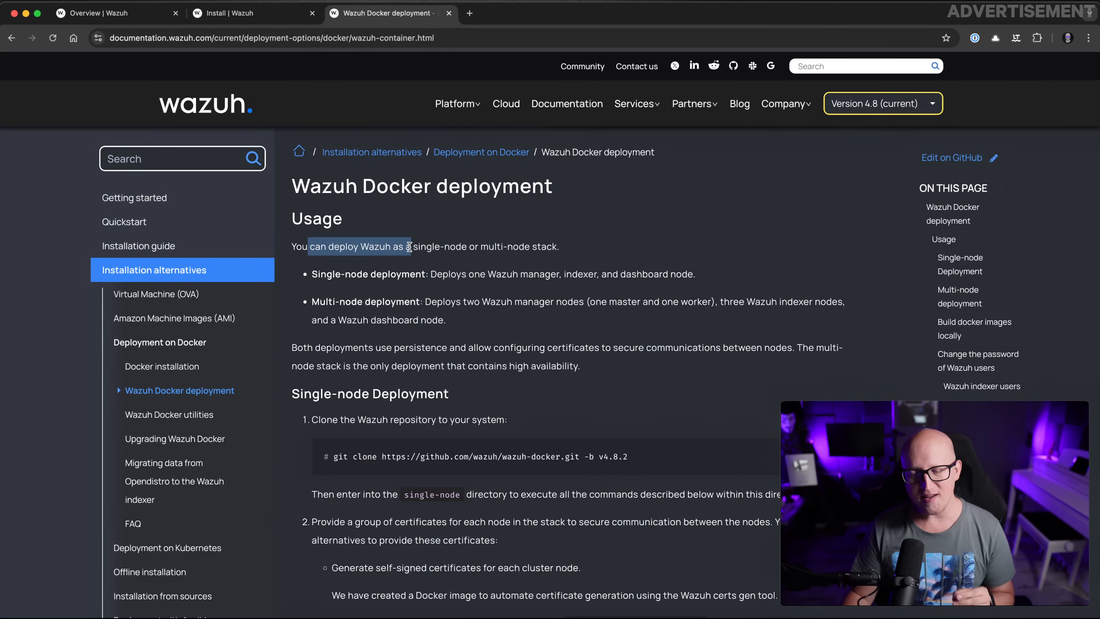
click(424, 248)
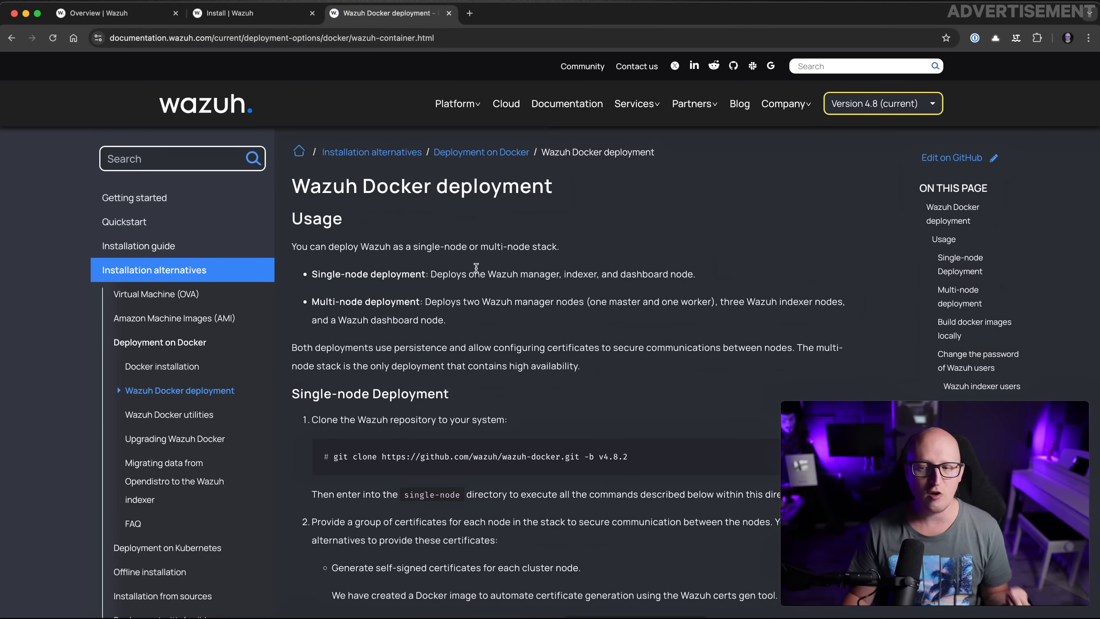
drag(310, 275, 425, 272)
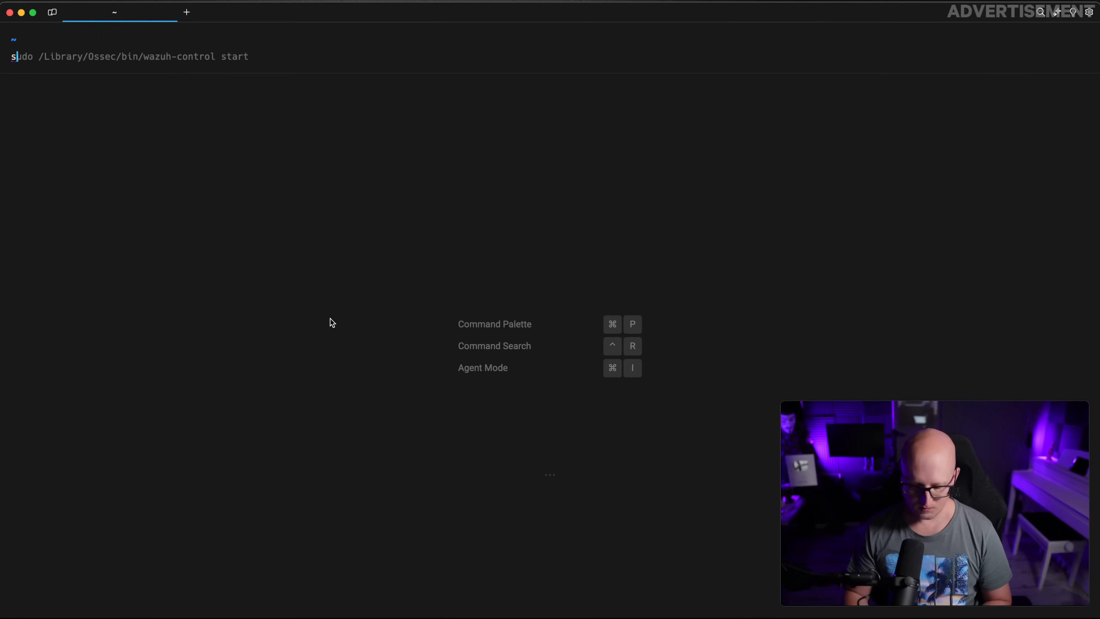
SSH into the srv-demo-1 server and create the wazuh-demo-1 folder
text(ssh )
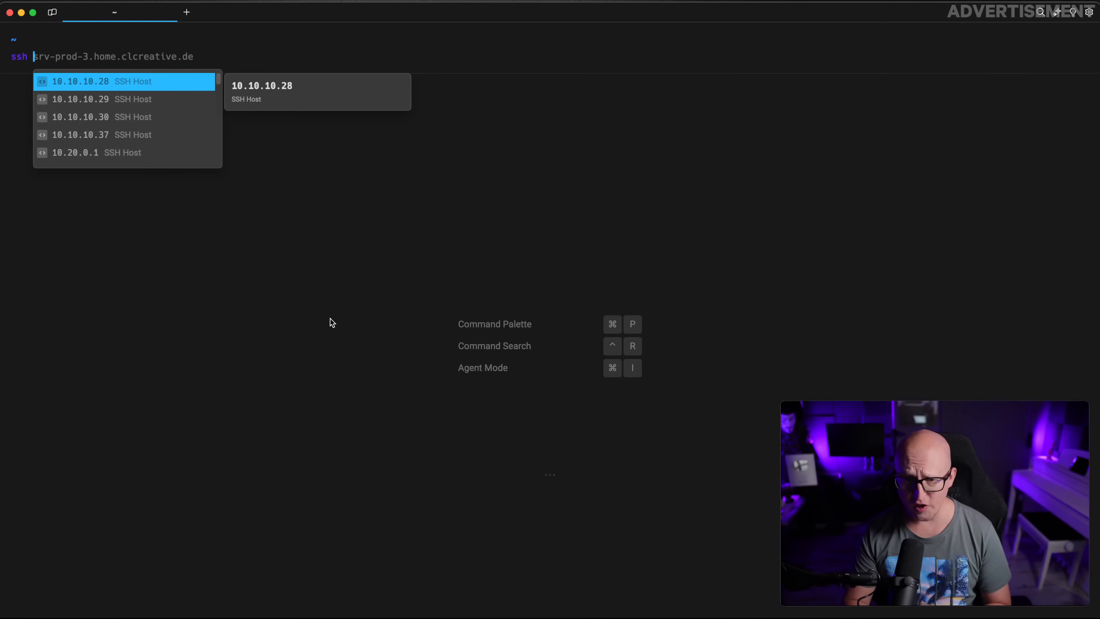
text(srv-demo-1.home.clcreative.de)
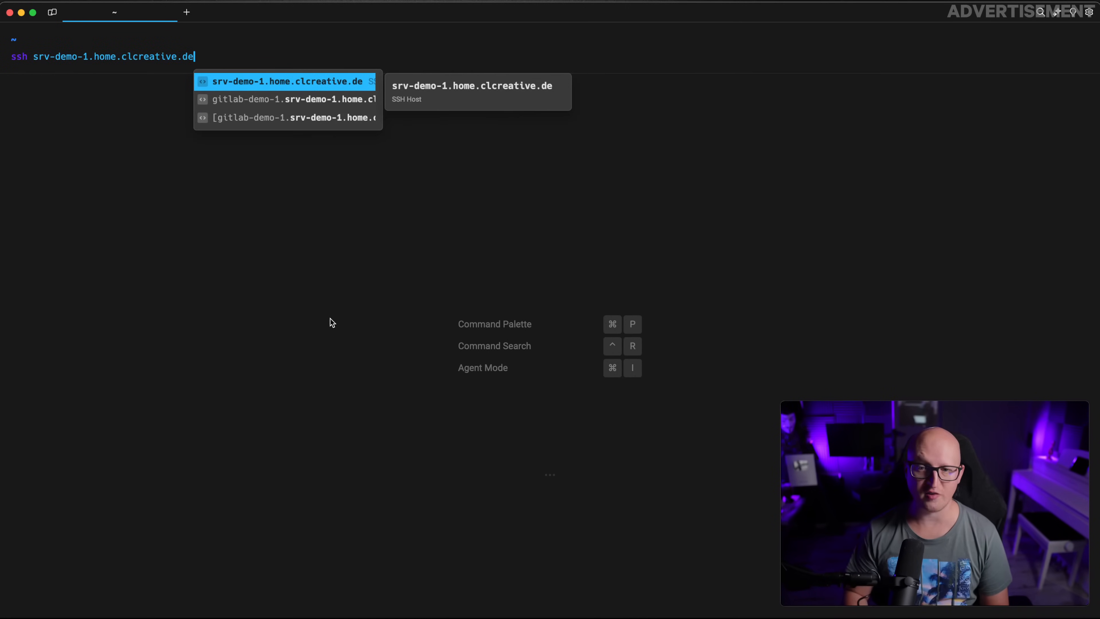
key(Return)
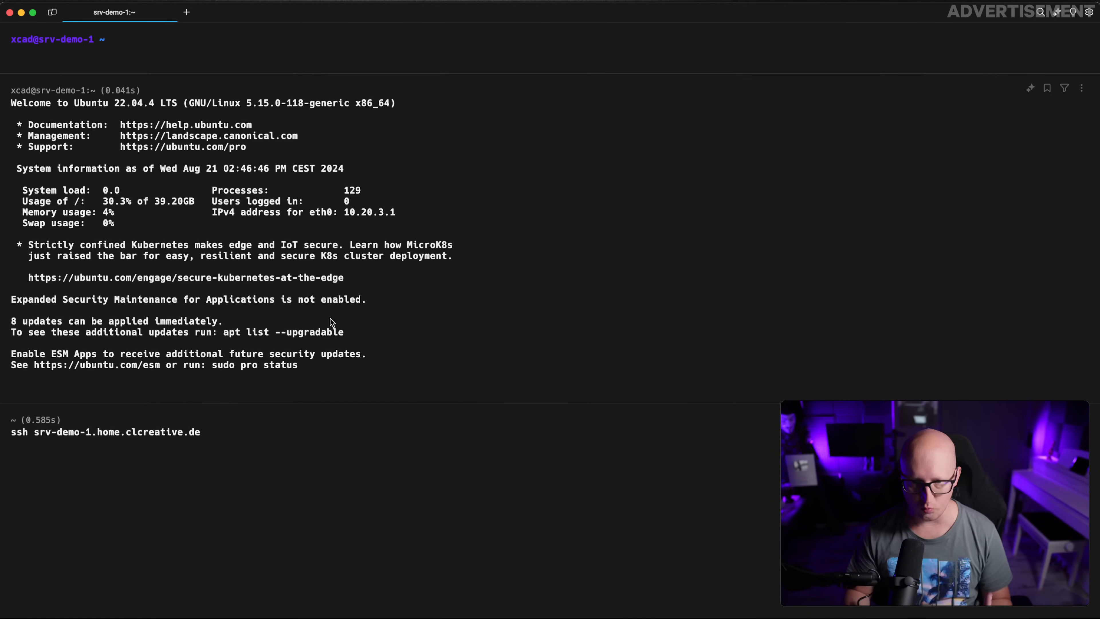
text(mkdir wazuh)
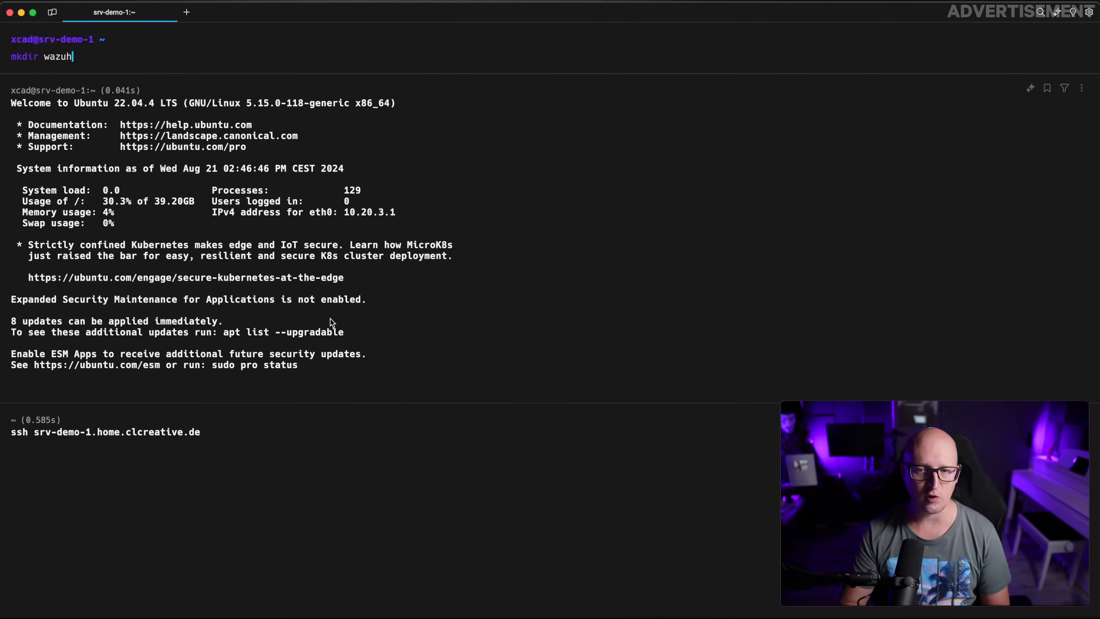
text(-demo-1)
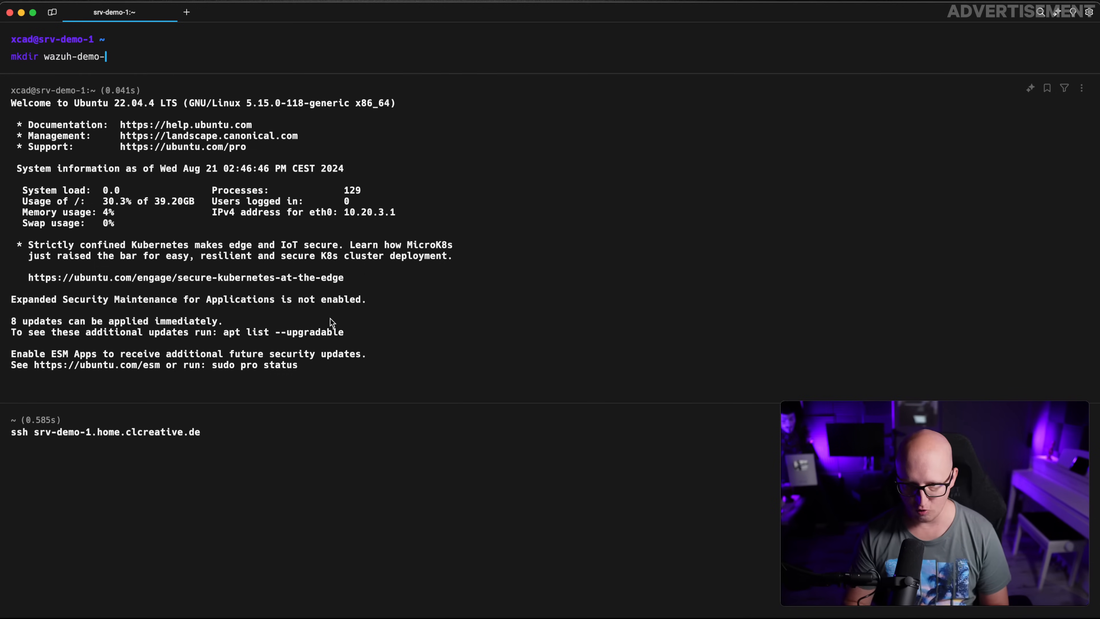
key(Return)
Set vm.max_map_count to 262144 with sudo sysctl -w, copied from the docs
key(super+Tab)
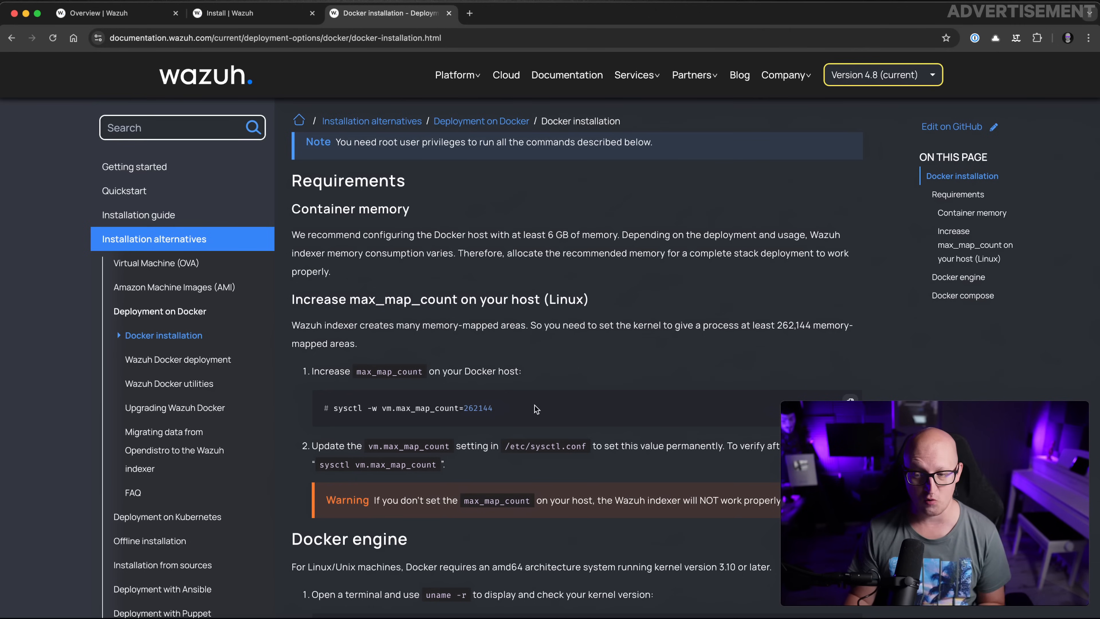
drag(535, 405, 331, 407)
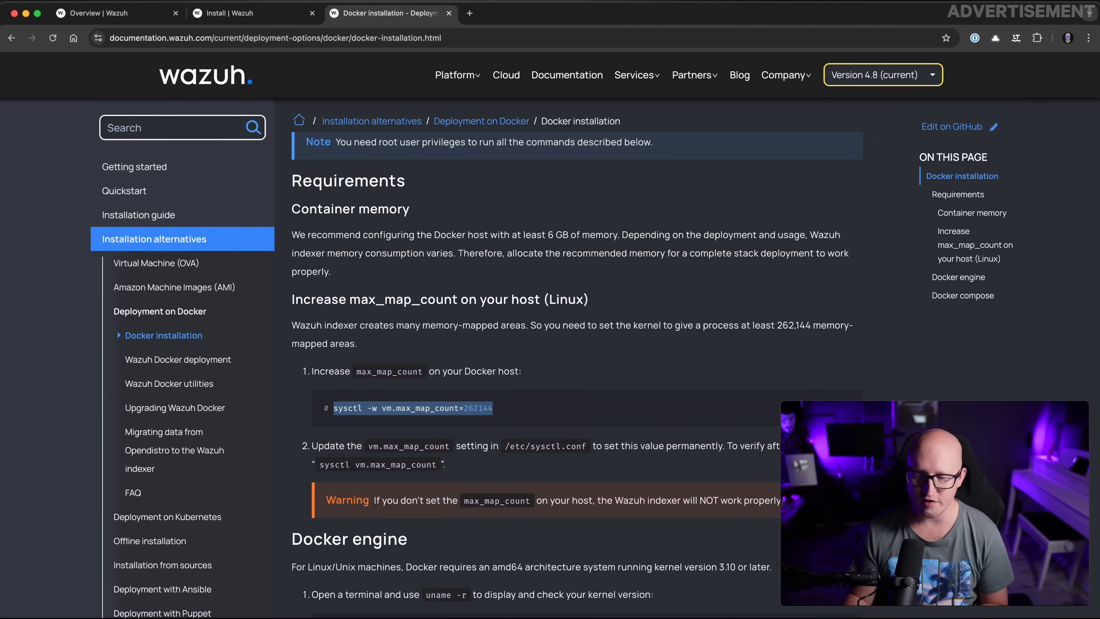
key(super+c)
key(super+Tab)
key(super+v)
key(Return)
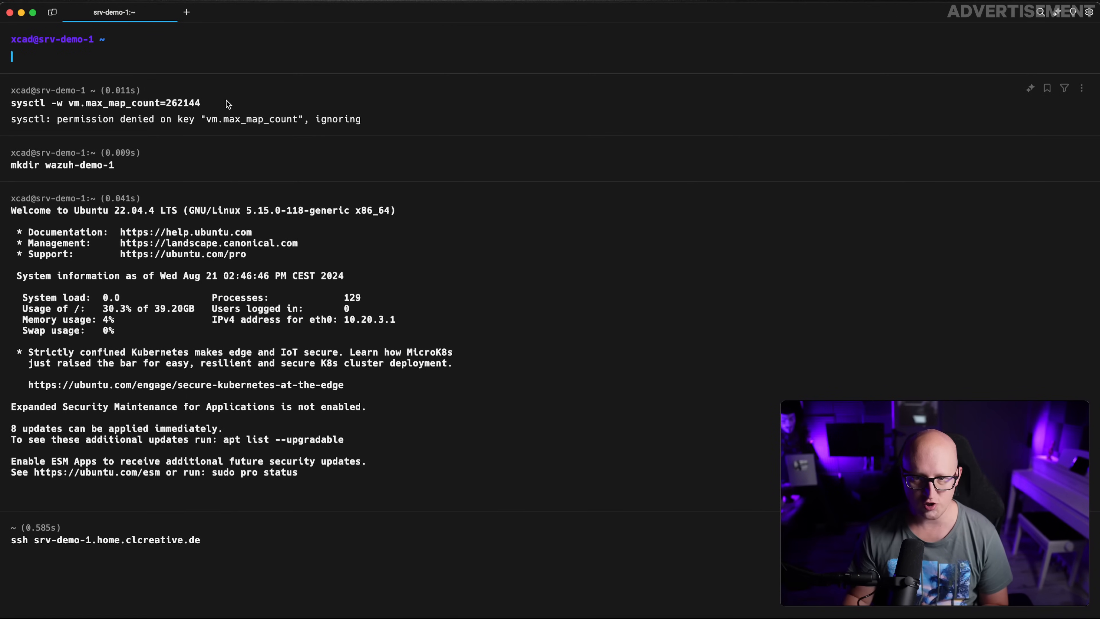
key(Up)
key(ctrl+a)
text(sudo)
key(Return)
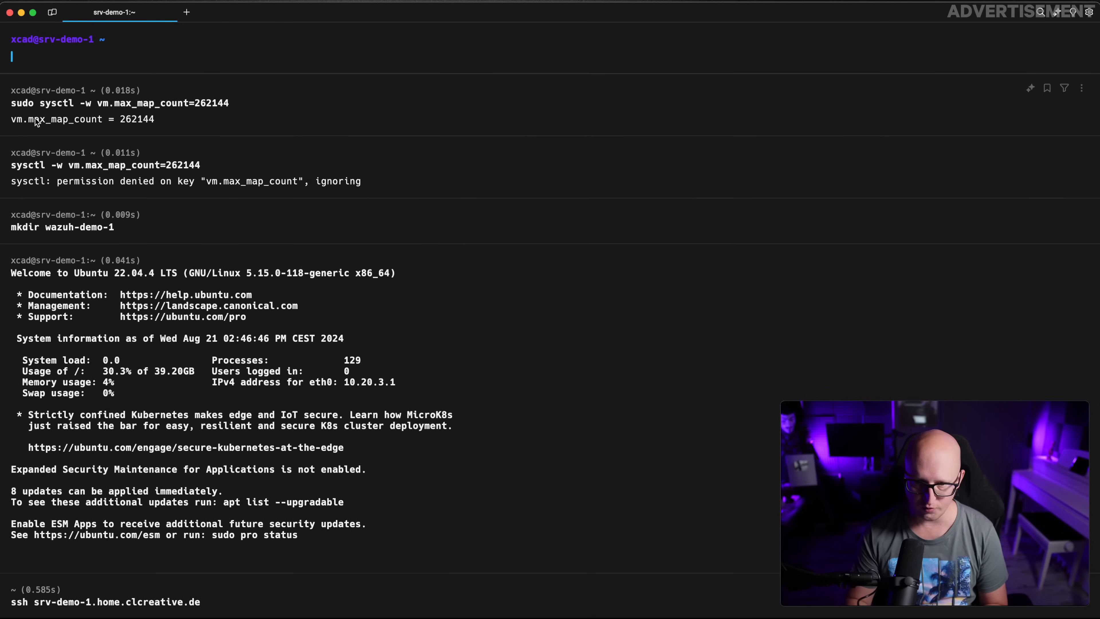
Add vm.max_map_count=262144 to /etc/sysctl.conf in vim and save with :wq
key(super+Tab)
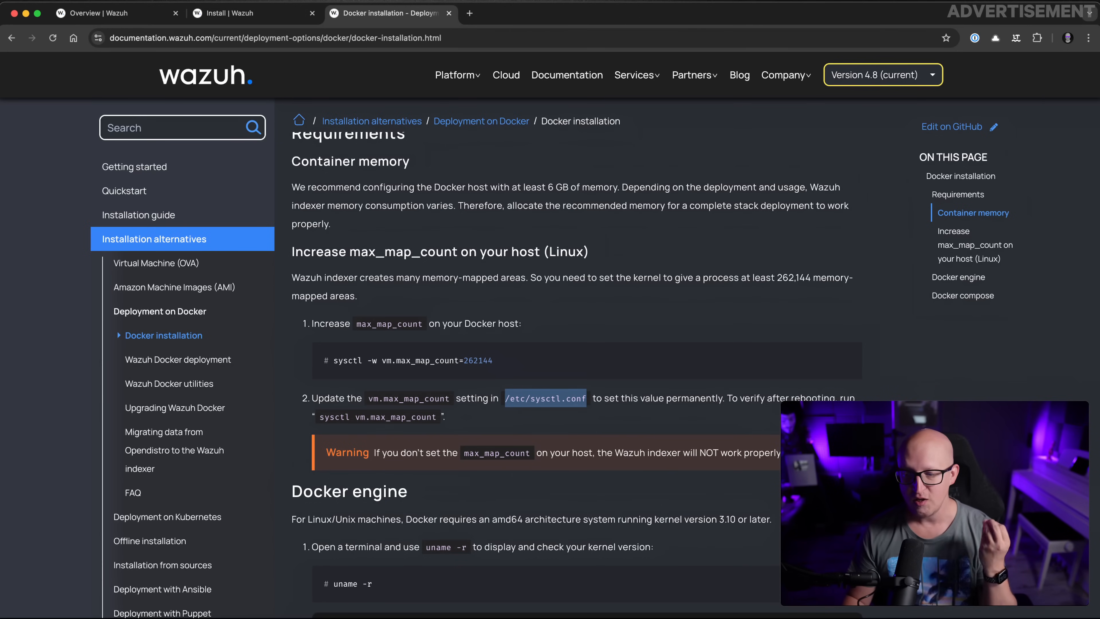
text(vm.max_map_count)
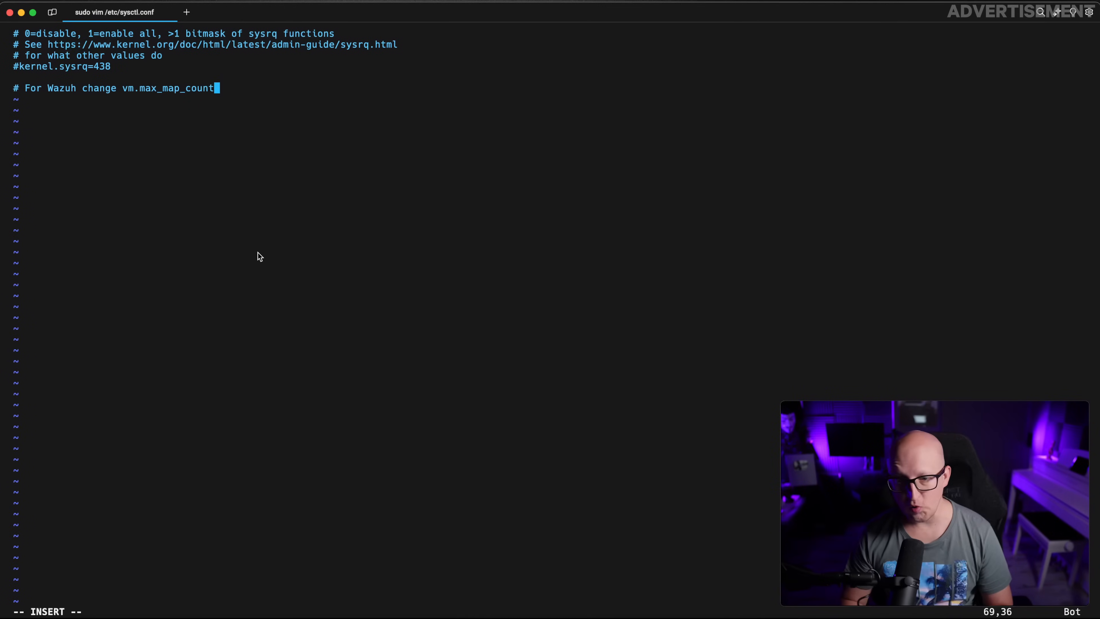
key(Return)
text(#)
key(BackSpace)
text(vm.max_map_count=262144)
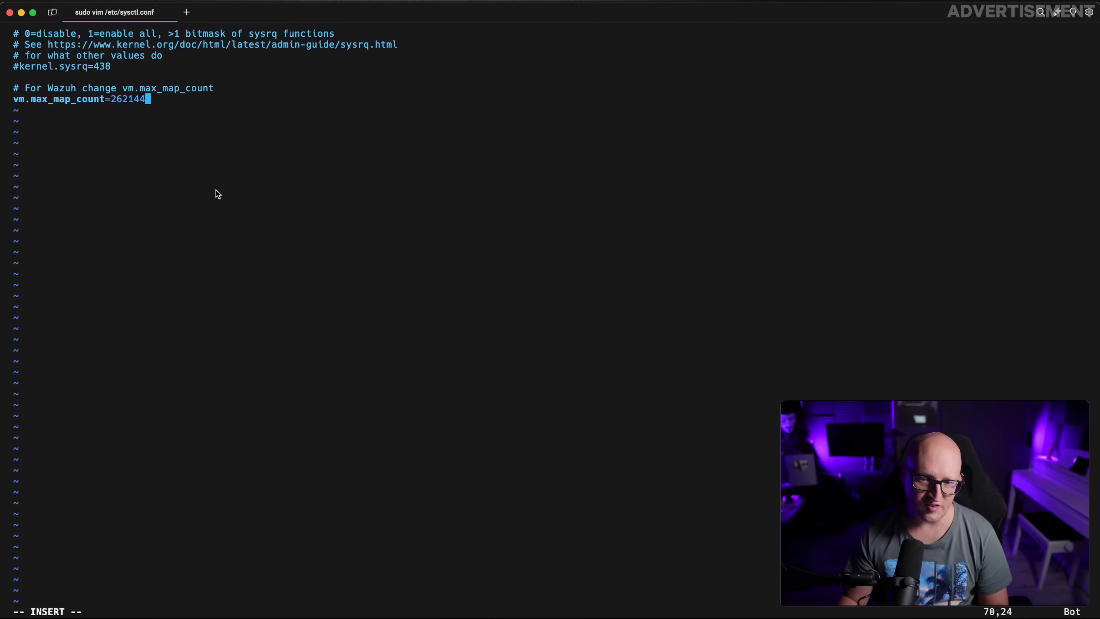
key(Return)
key(Escape)
text(:wq)
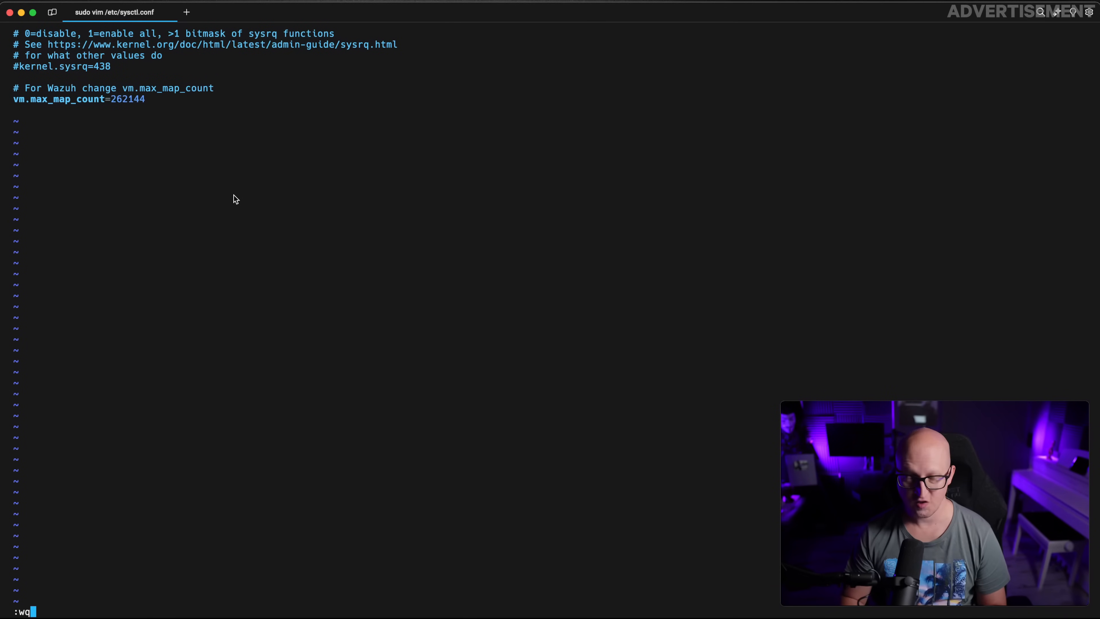
key(Return)
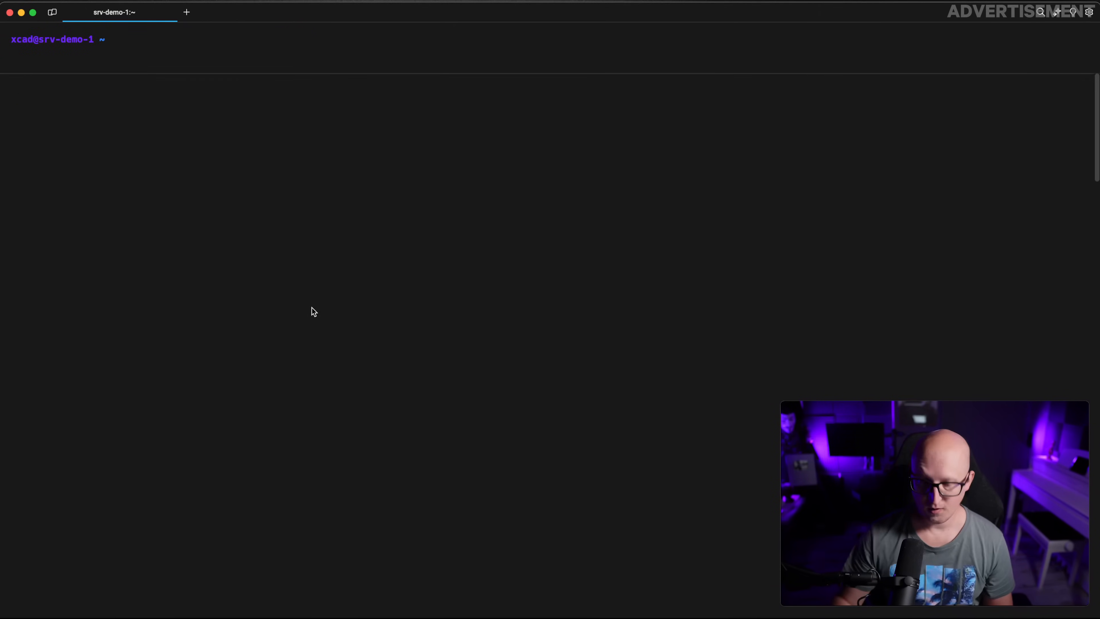
Verify with sysctl that vm.max_map_count reports 262144
key(super+Tab)
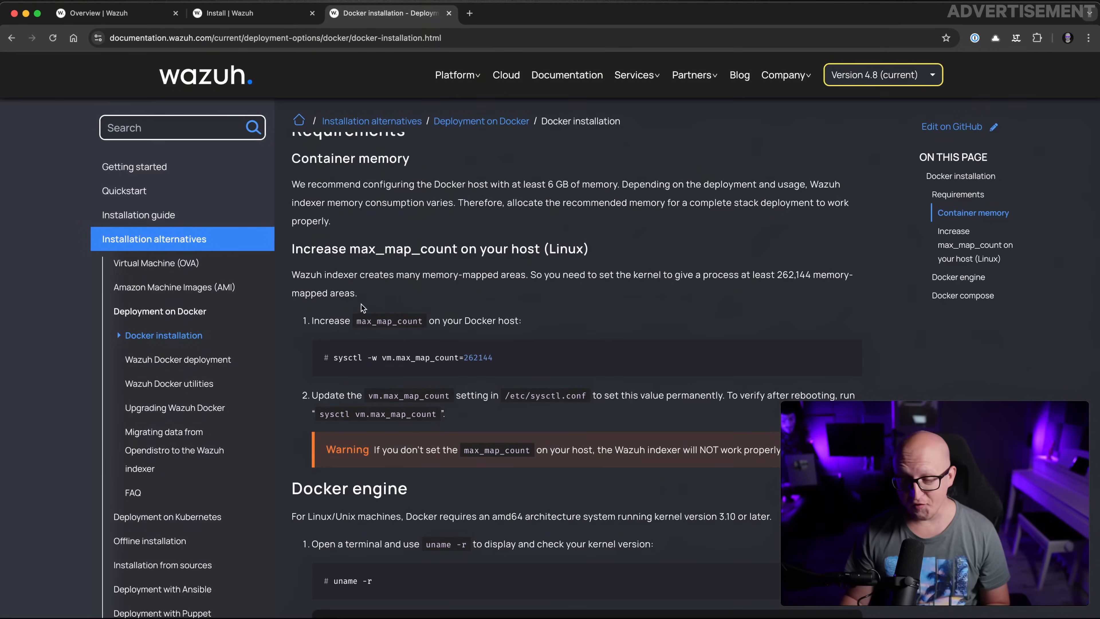
drag(438, 414, 316, 416)
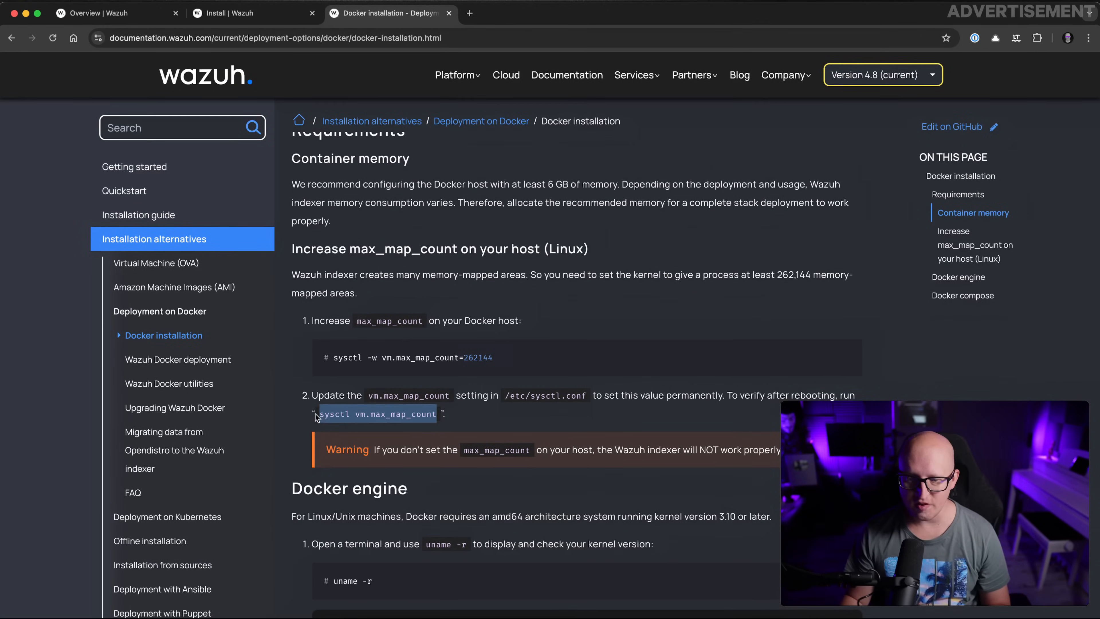
key(super+c)
key(super+Tab)
key(super+v)
key(Return)
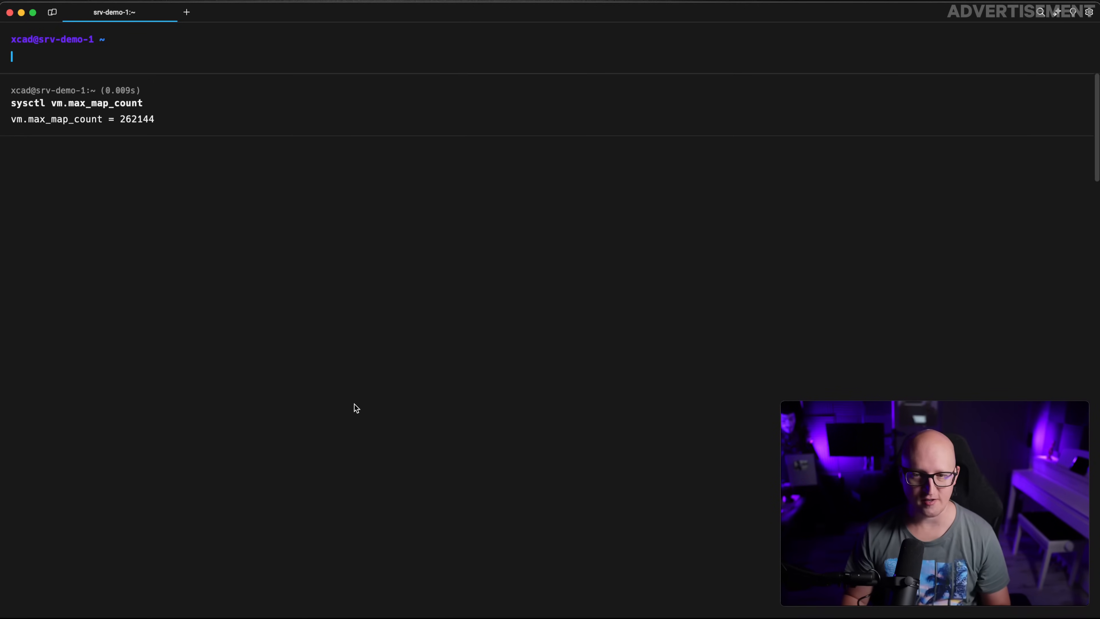
drag(143, 120, 51, 119)
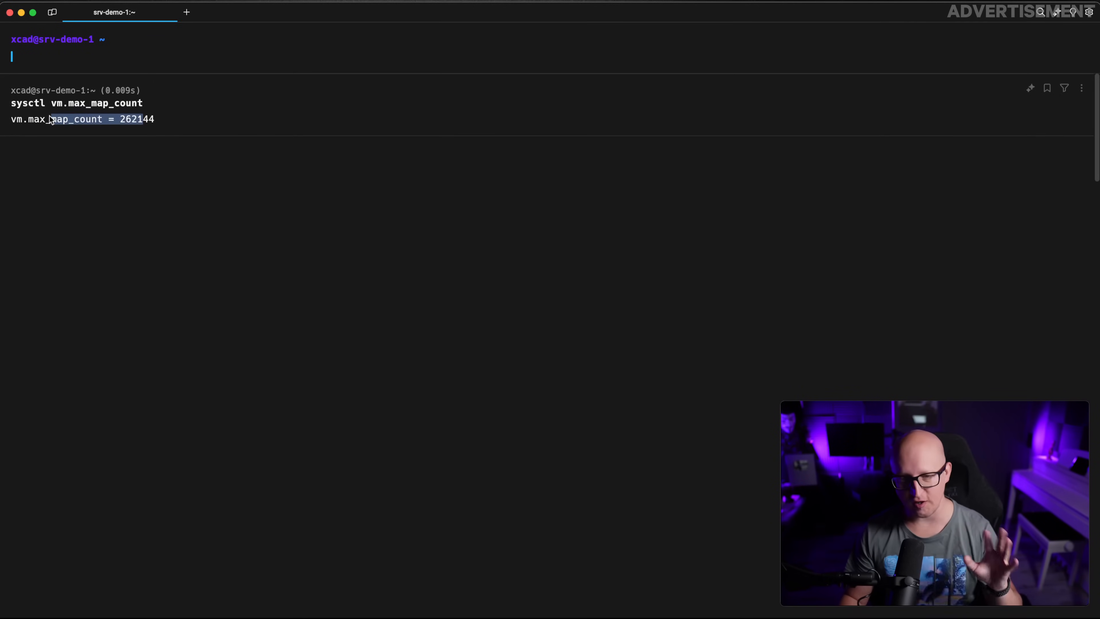
click(136, 55)
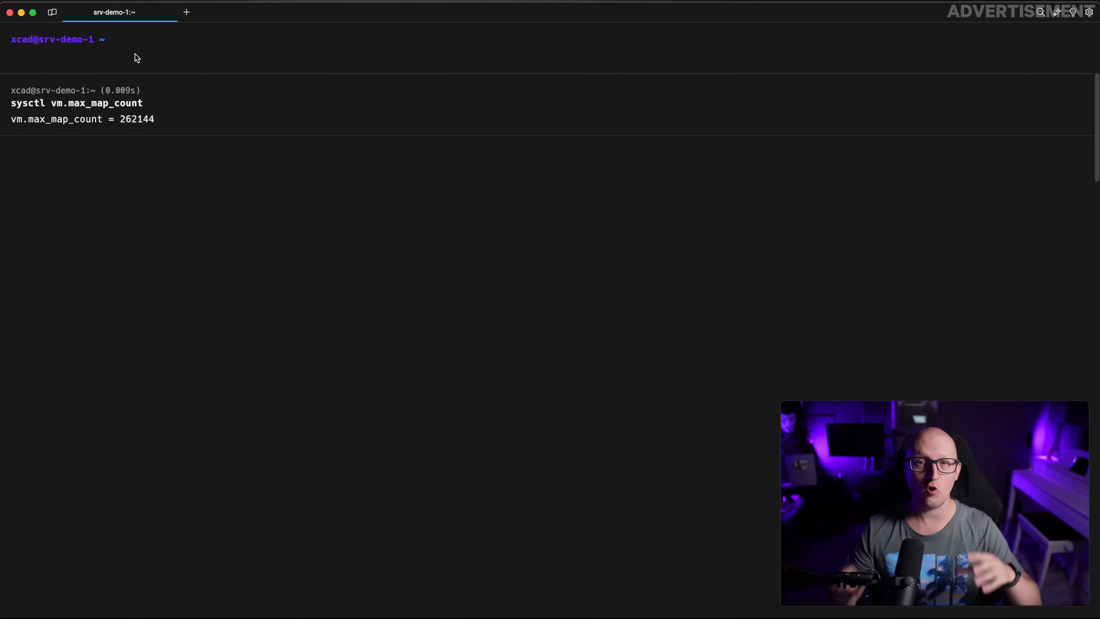
key(super+Tab)
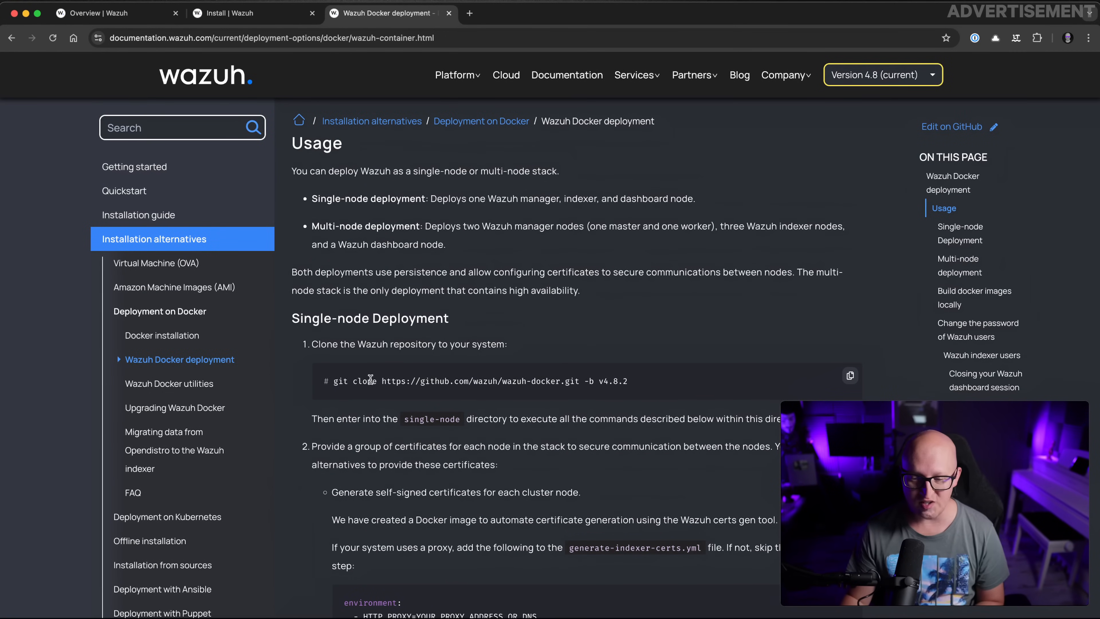
Select the wazuh-docker v4.8.2 git clone command and open a new local Warp tab
drag(657, 382, 328, 382)
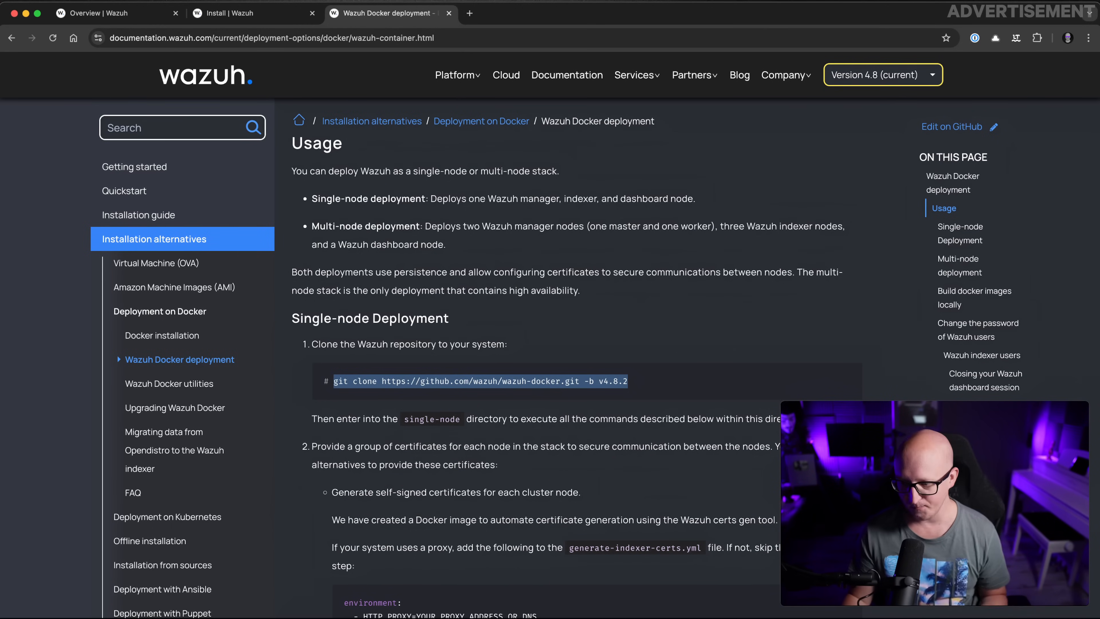
key(super+Tab)
click(184, 12)
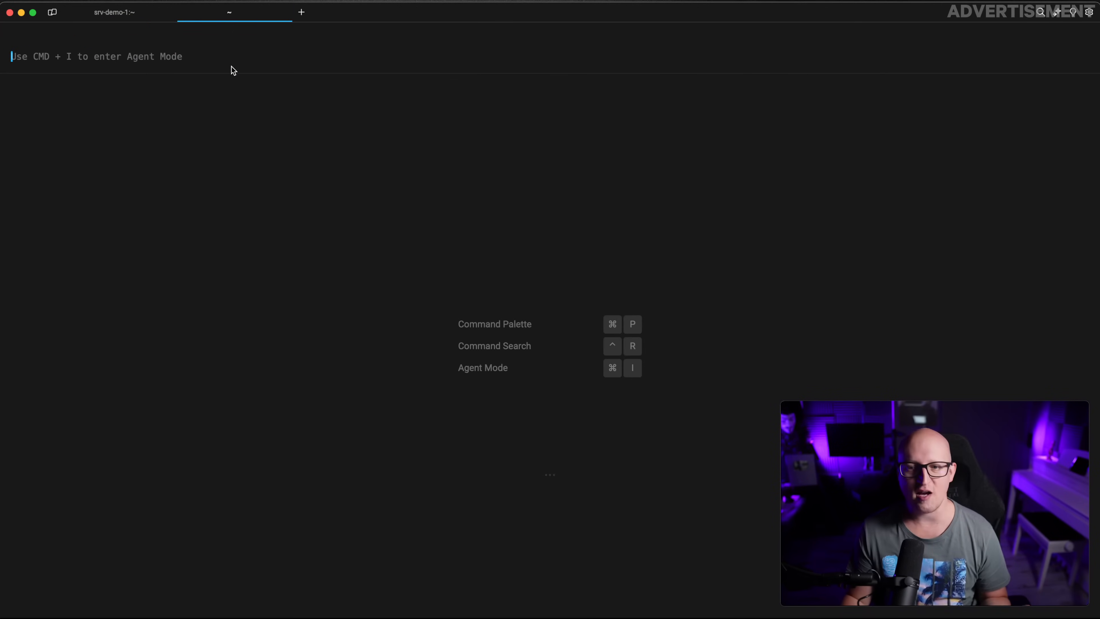
Colour-code the Warp tabs and go to the Projects folder in the local tab with gprj
right_click(212, 18)
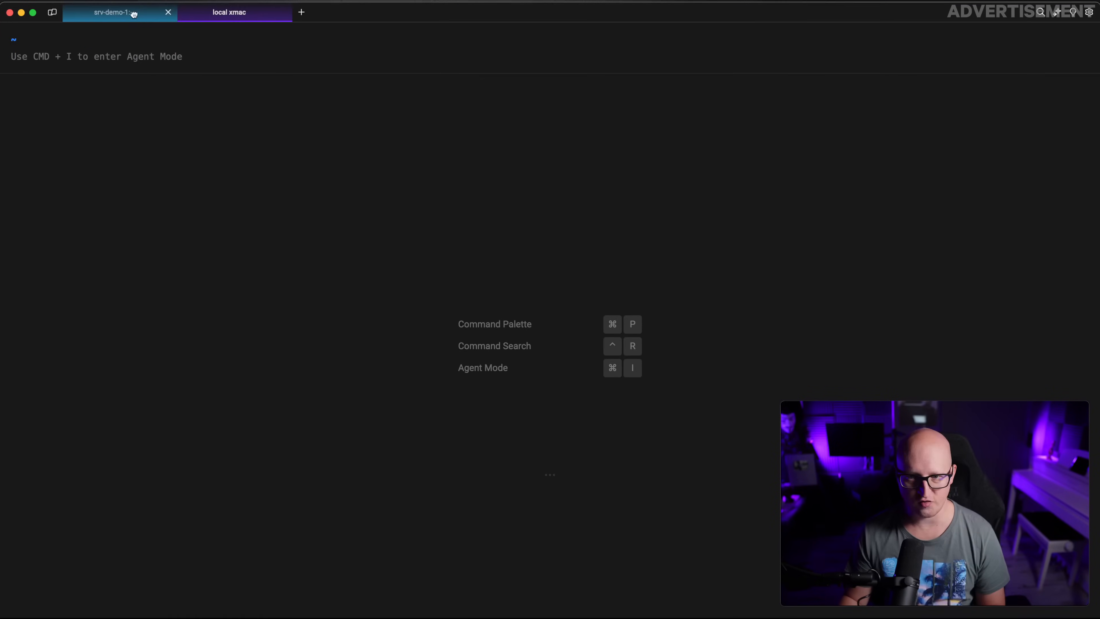
click(131, 14)
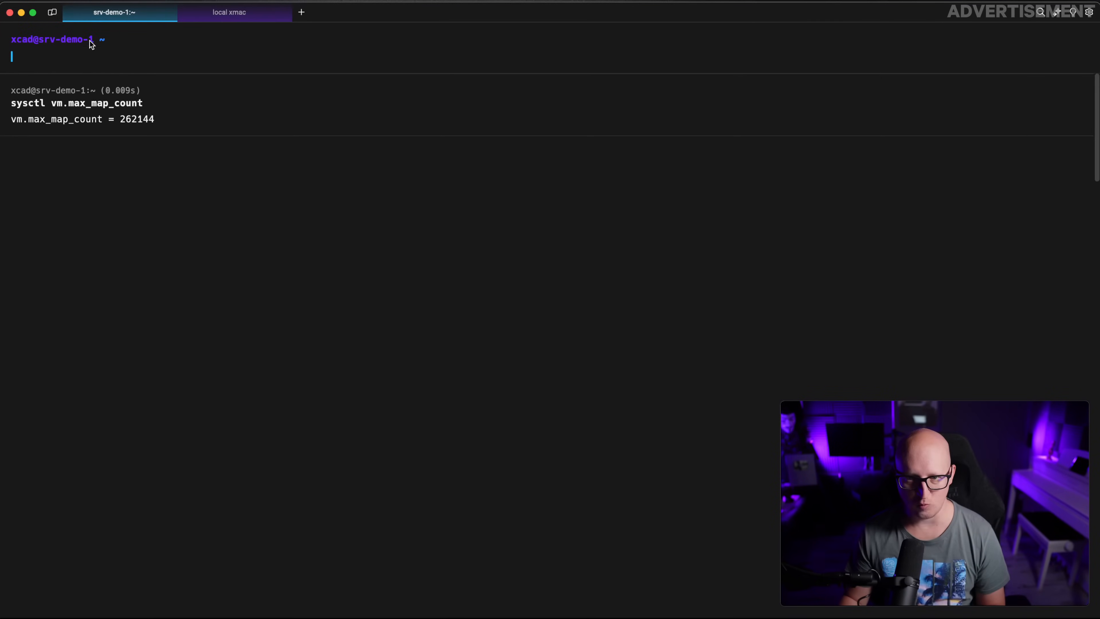
click(226, 18)
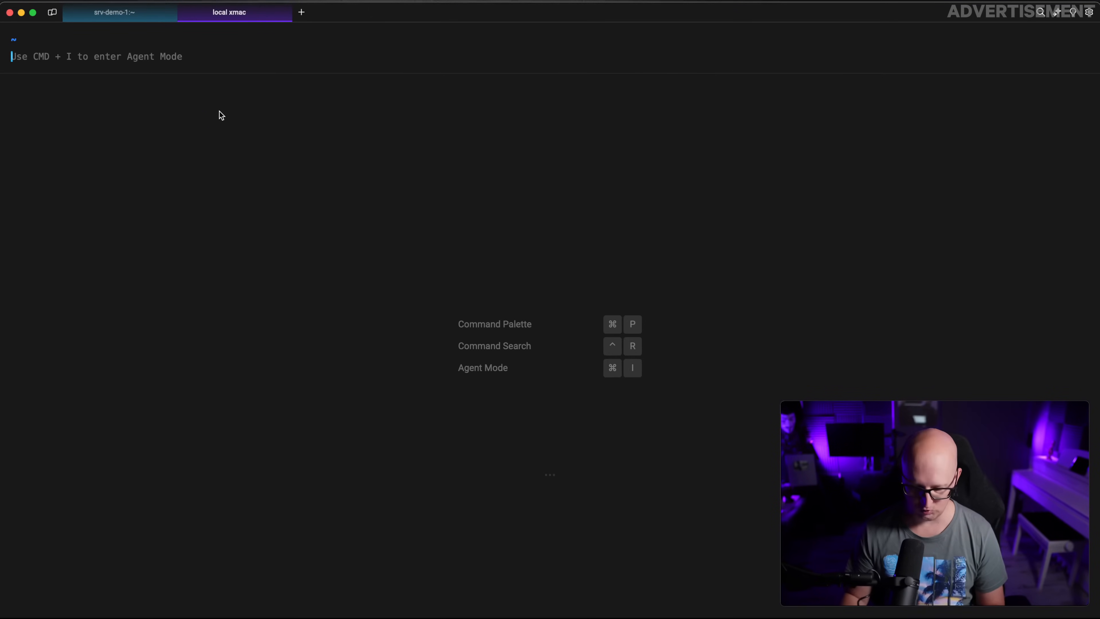
text(gprj)
key(Return)
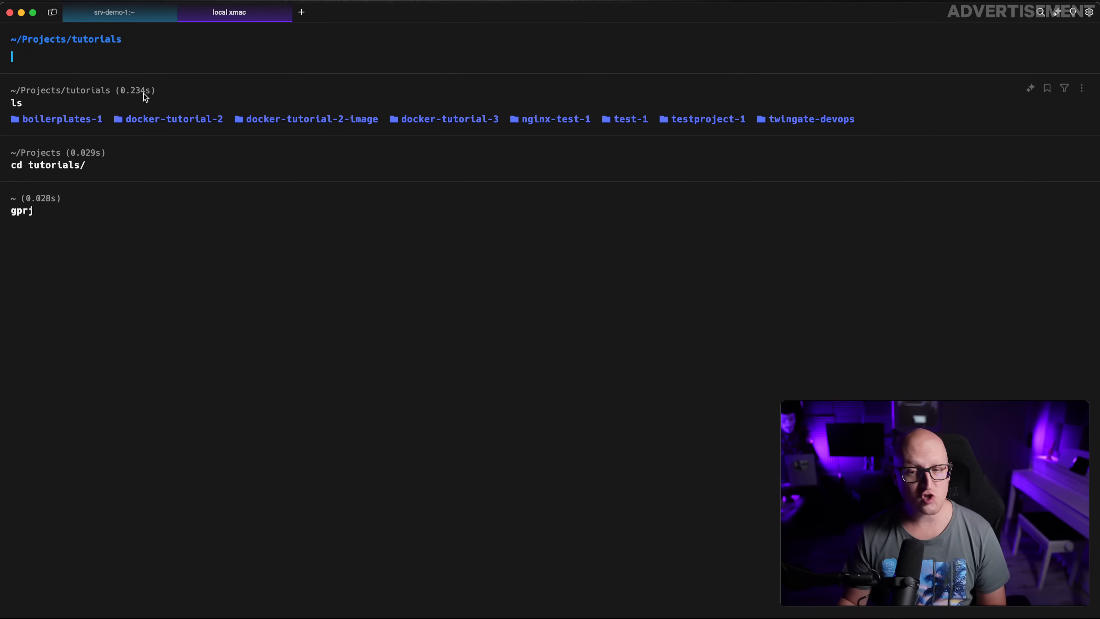
Clone the wazuh-docker repository at v4.8.2 with the git clone command from the docs
key(super+v)
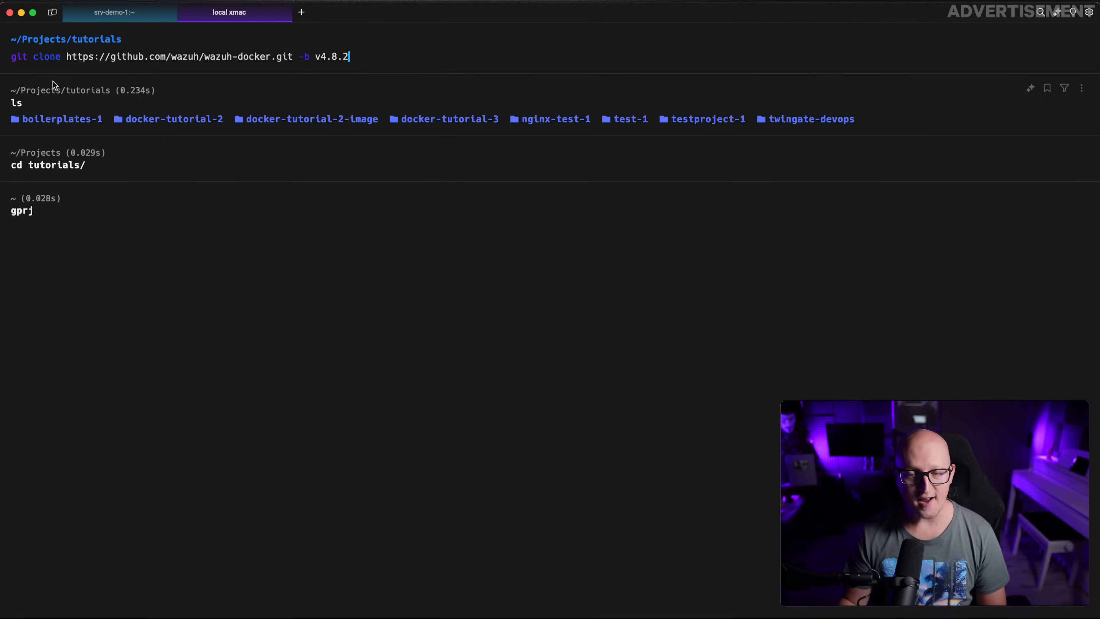
drag(39, 56, 371, 54)
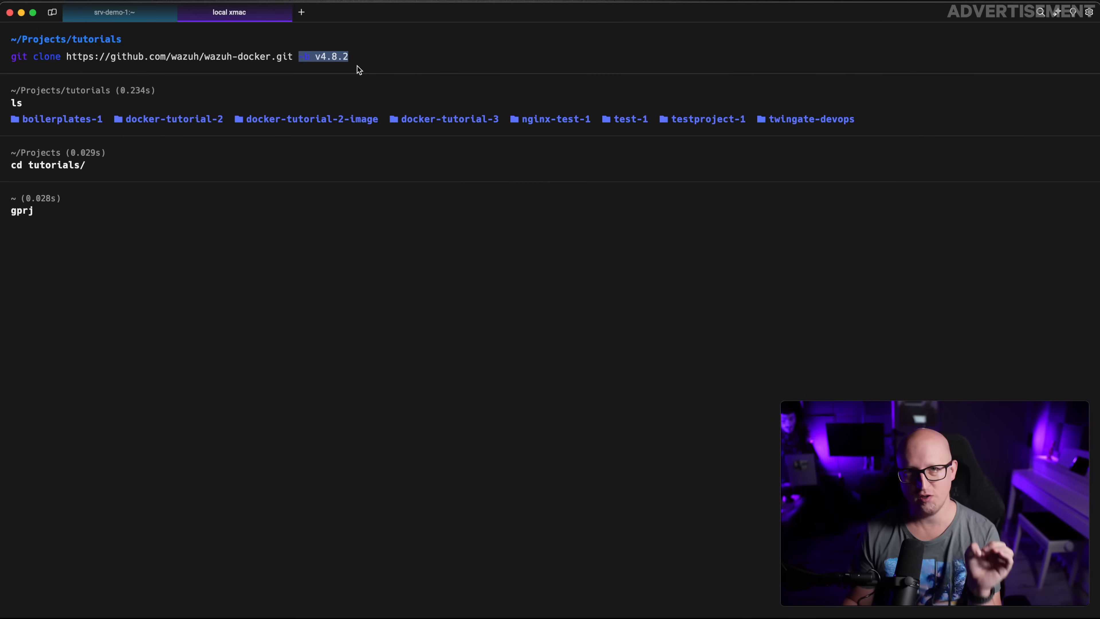
key(super+Tab)
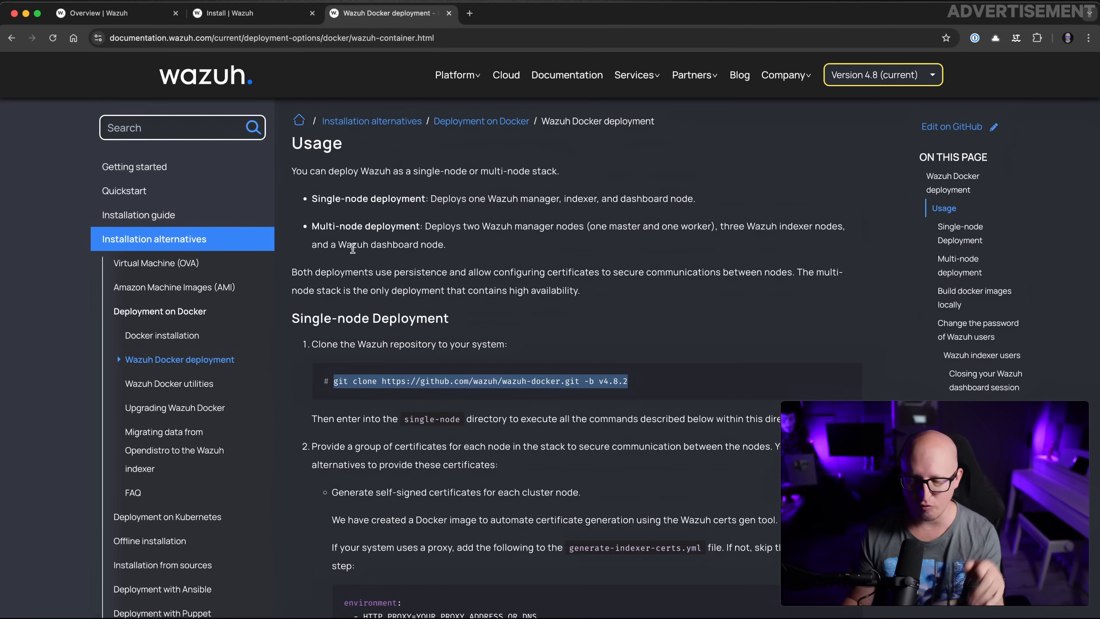
click(857, 76)
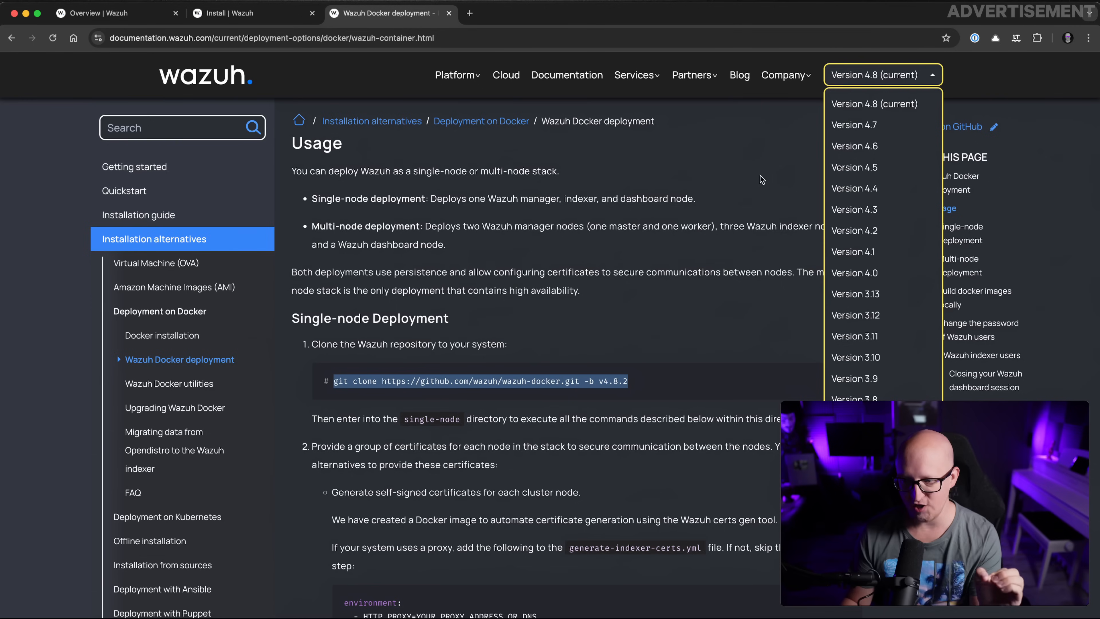
drag(640, 389, 557, 372)
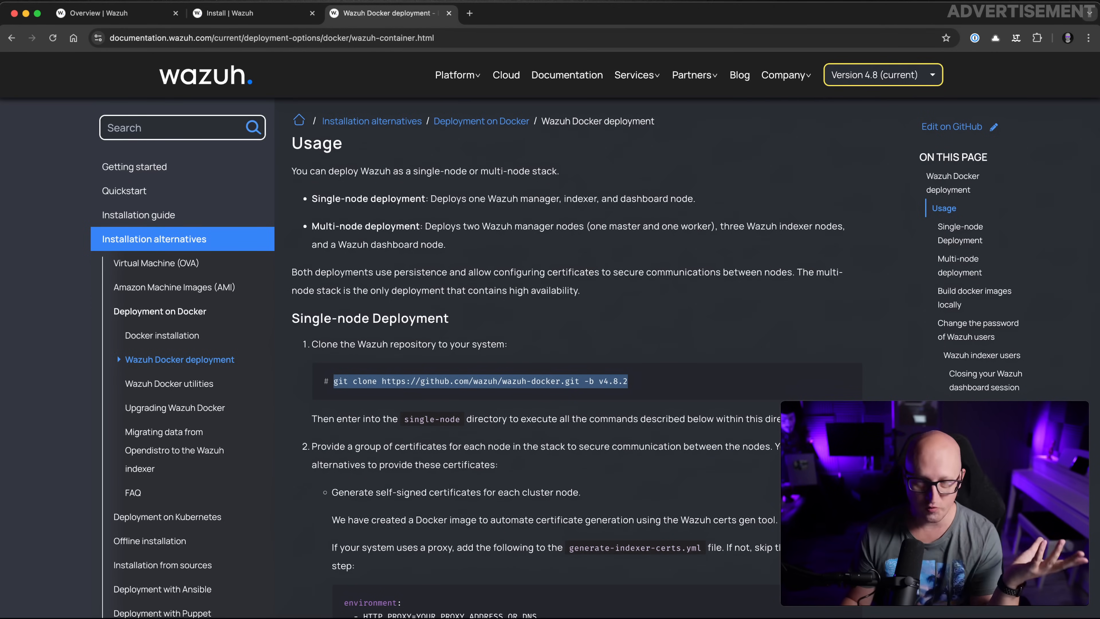
key(super+c)
key(super+Tab)
key(super+v)
key(Return)
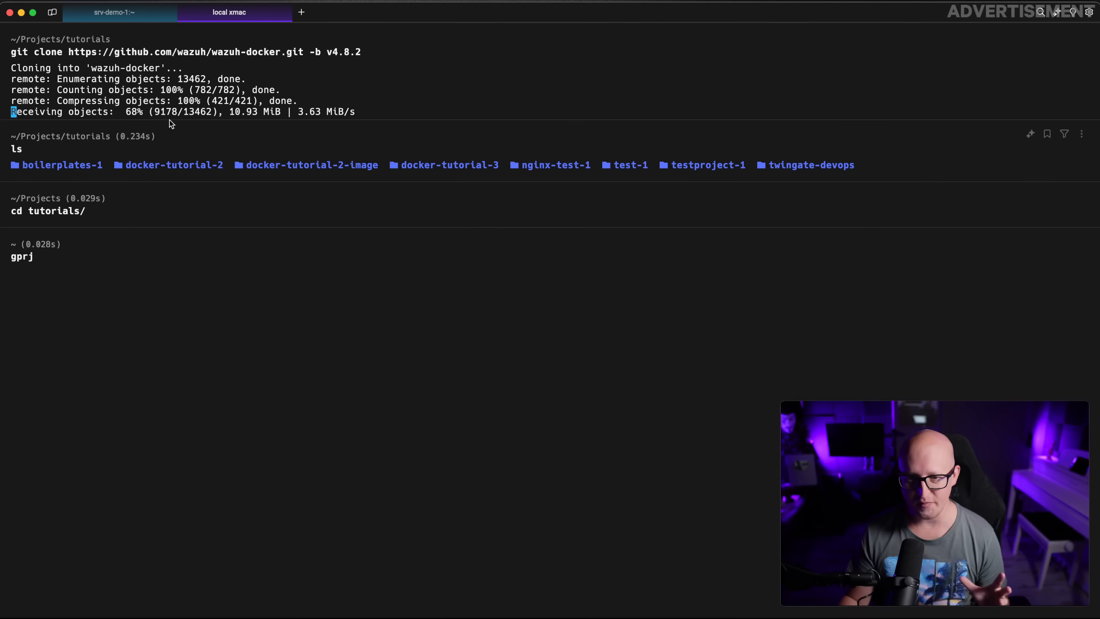
Enter the wazuh-docker folder and open it in VS Code with code
text(cd wazuh-docker/)
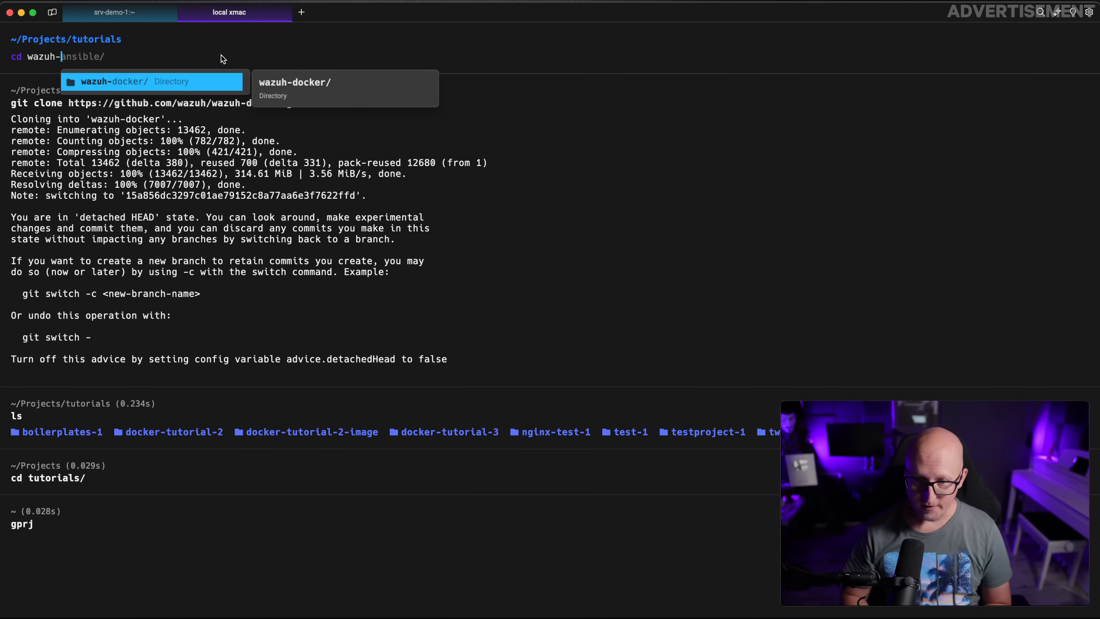
key(Return)
text(co)
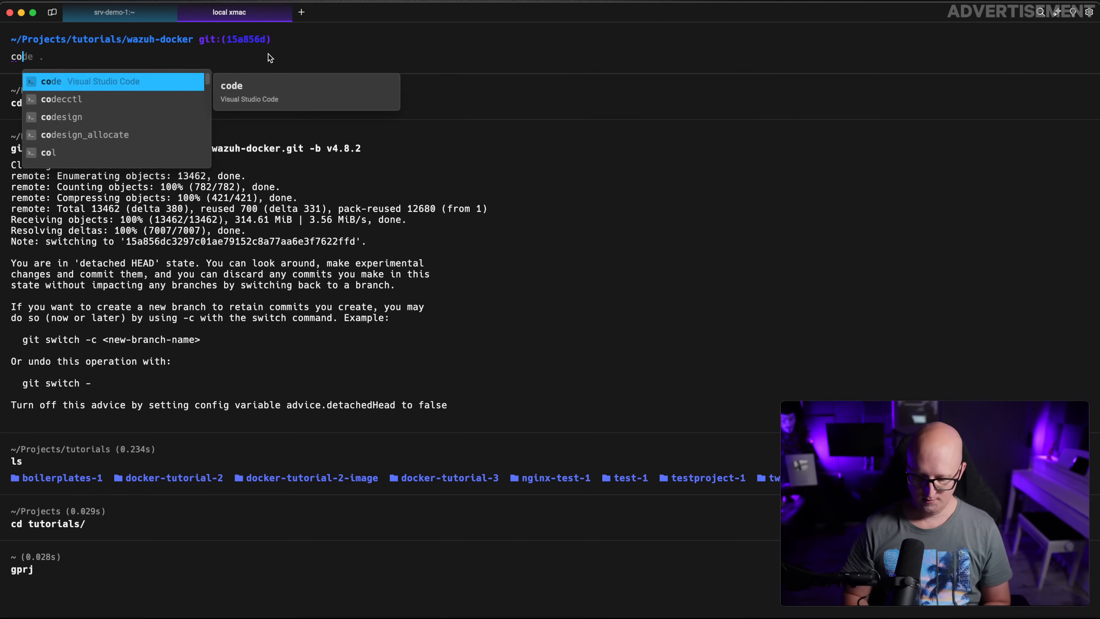
text(de .)
key(Return)
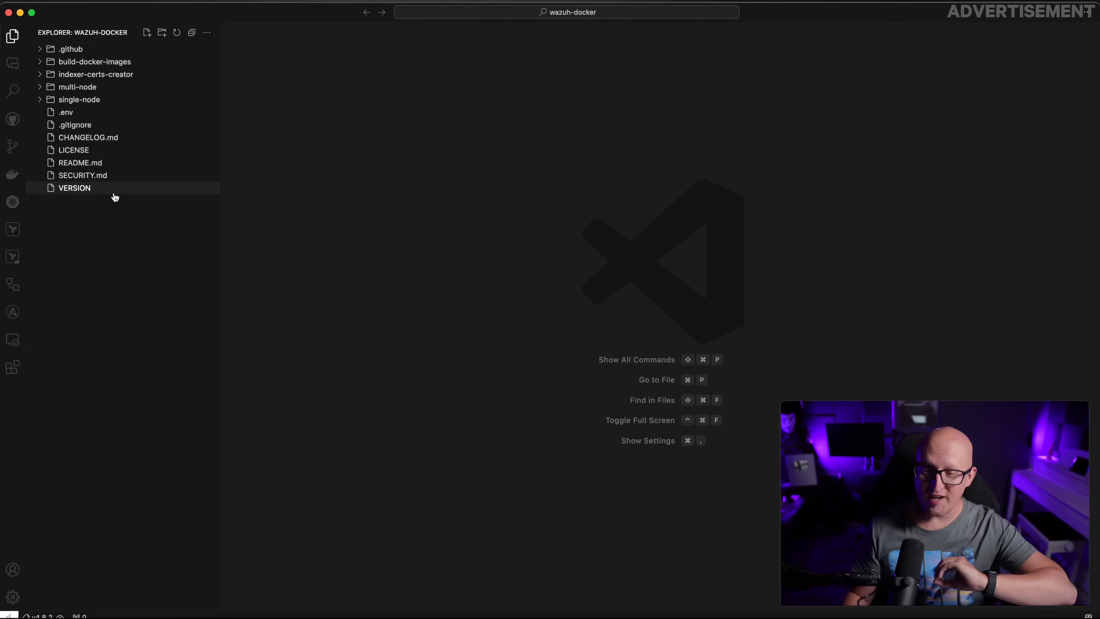
Inspect the single-node folder's docker-compose.yml, generate-indexer-certs.yml and config folder
click(99, 101)
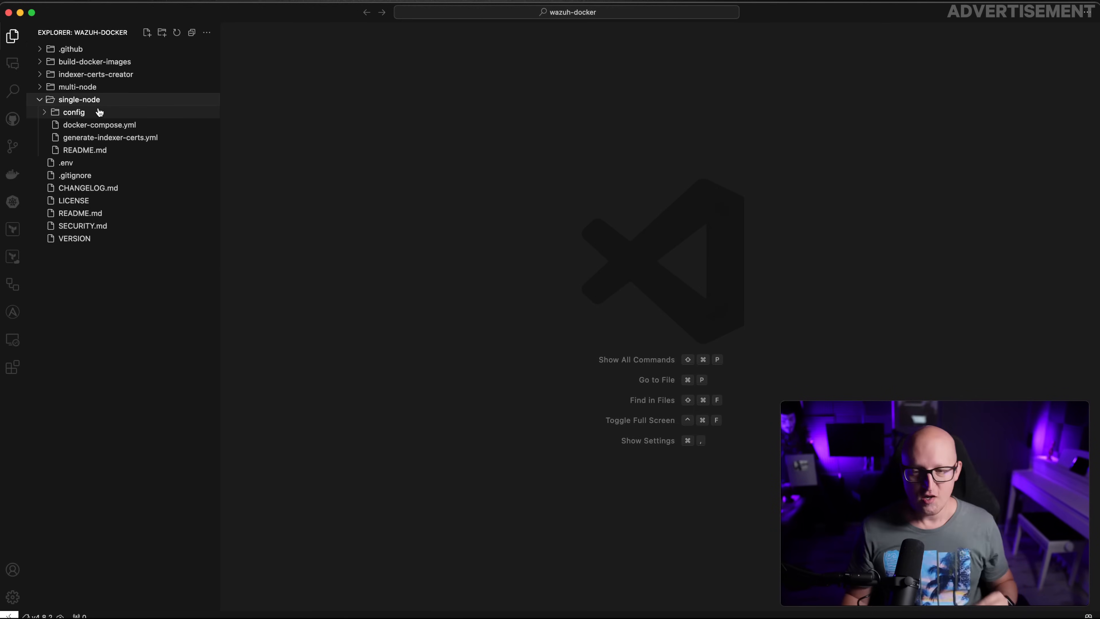
click(98, 124)
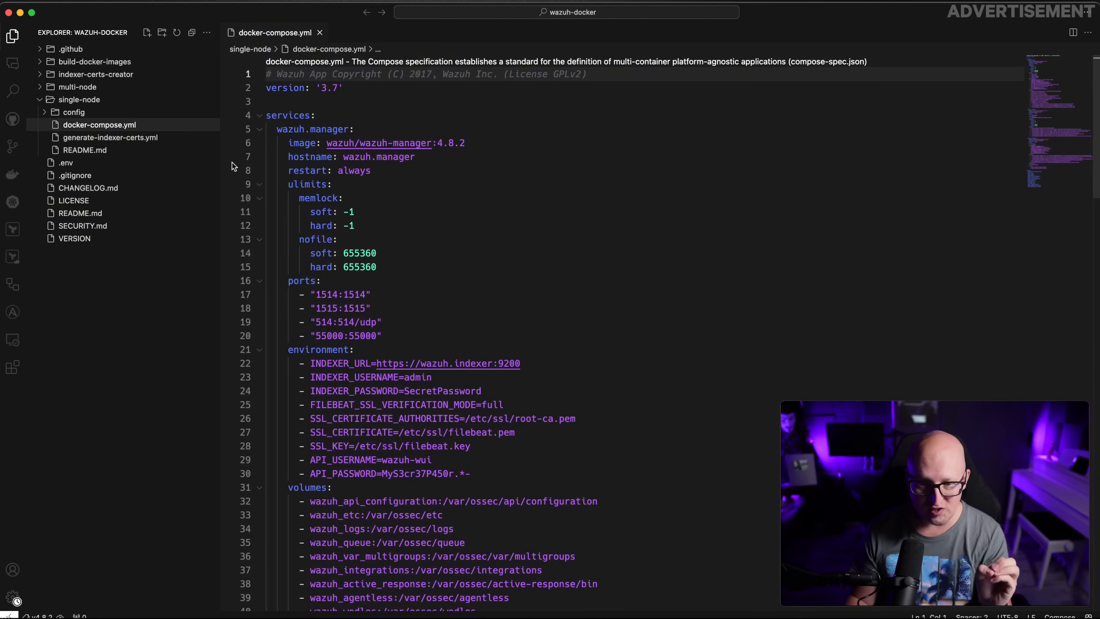
click(131, 137)
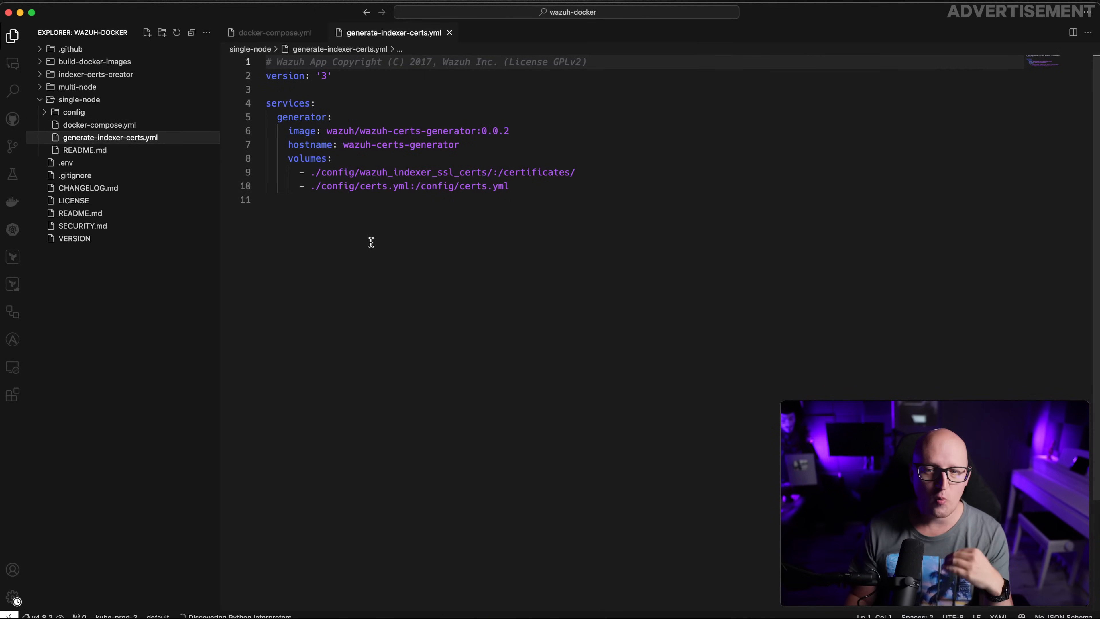
click(105, 117)
click(107, 125)
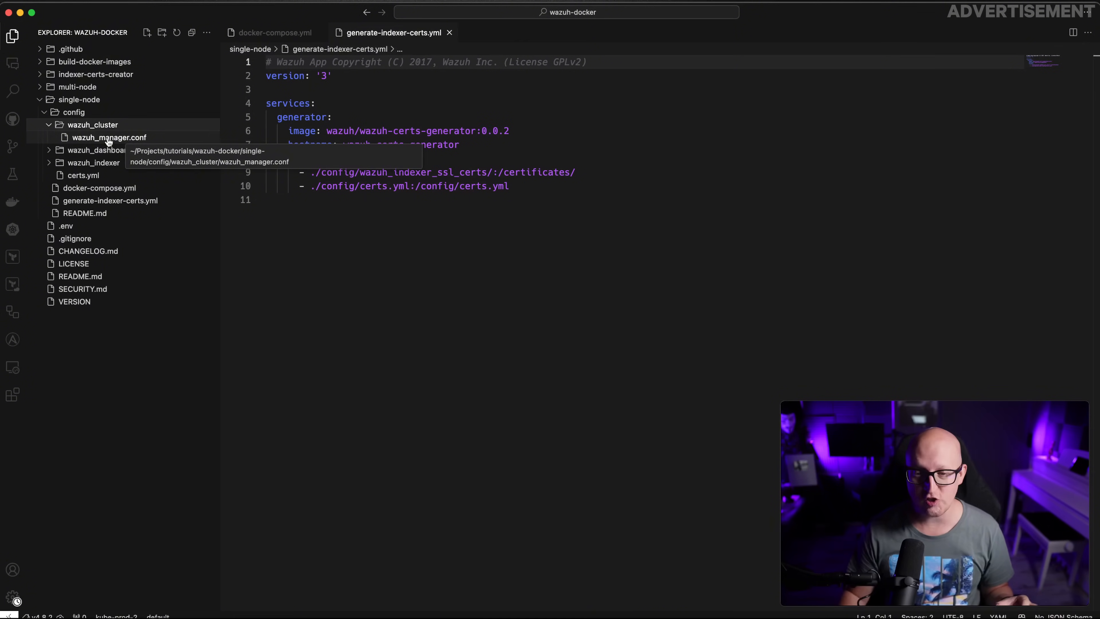
click(97, 115)
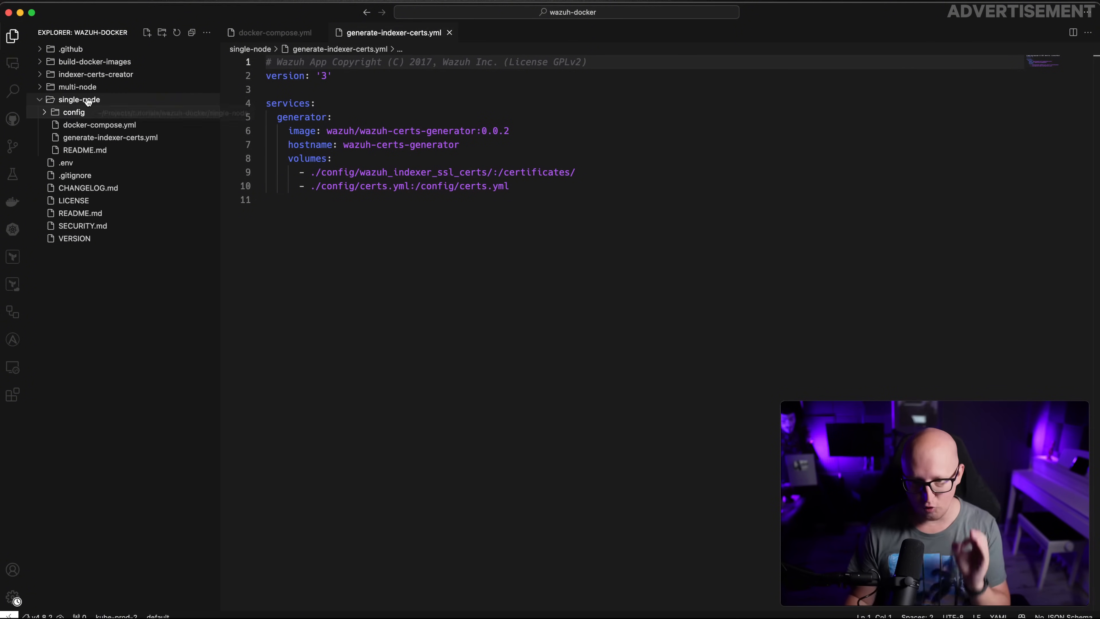
Connect to srv-demo-1, open /home/xcad/wazuh-demo-1 and copy the config folder into it
click(13, 367)
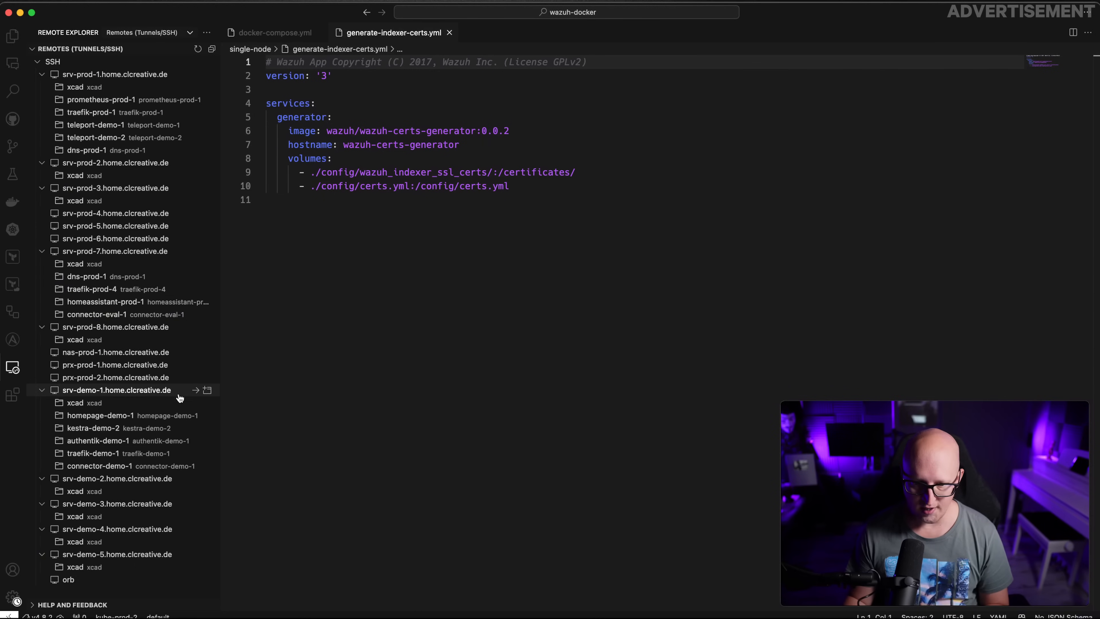
click(207, 390)
text(wazuh)
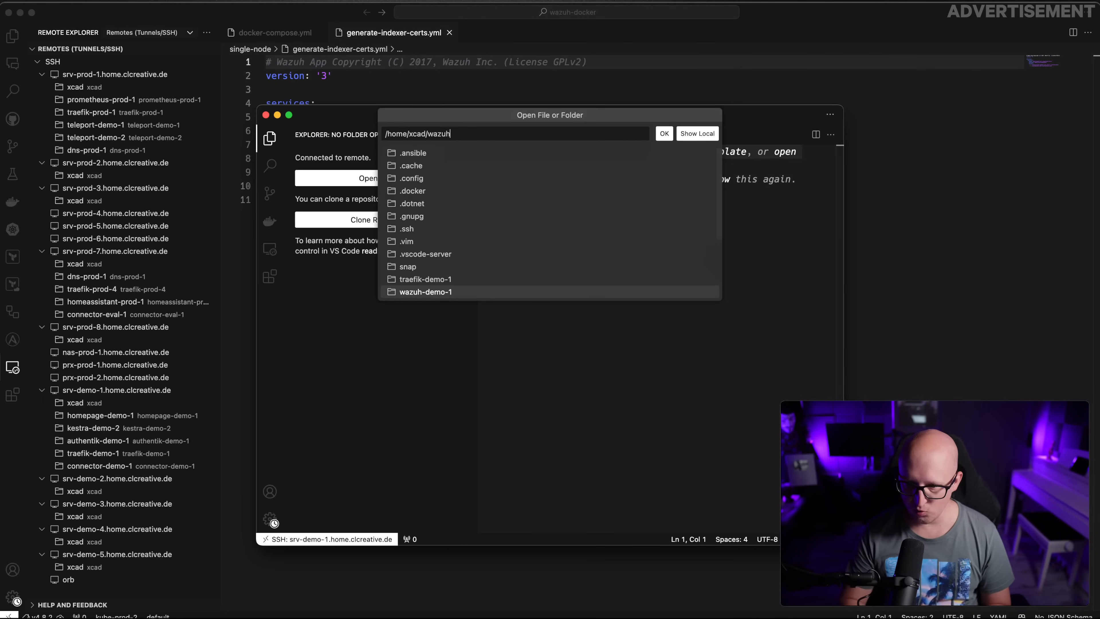
click(444, 293)
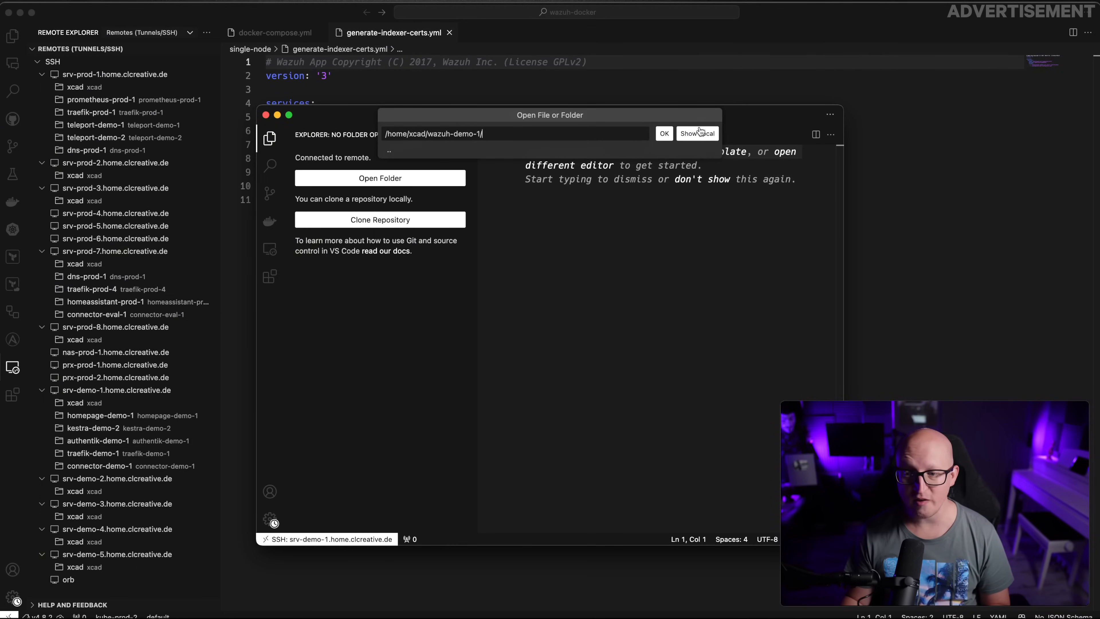
click(665, 134)
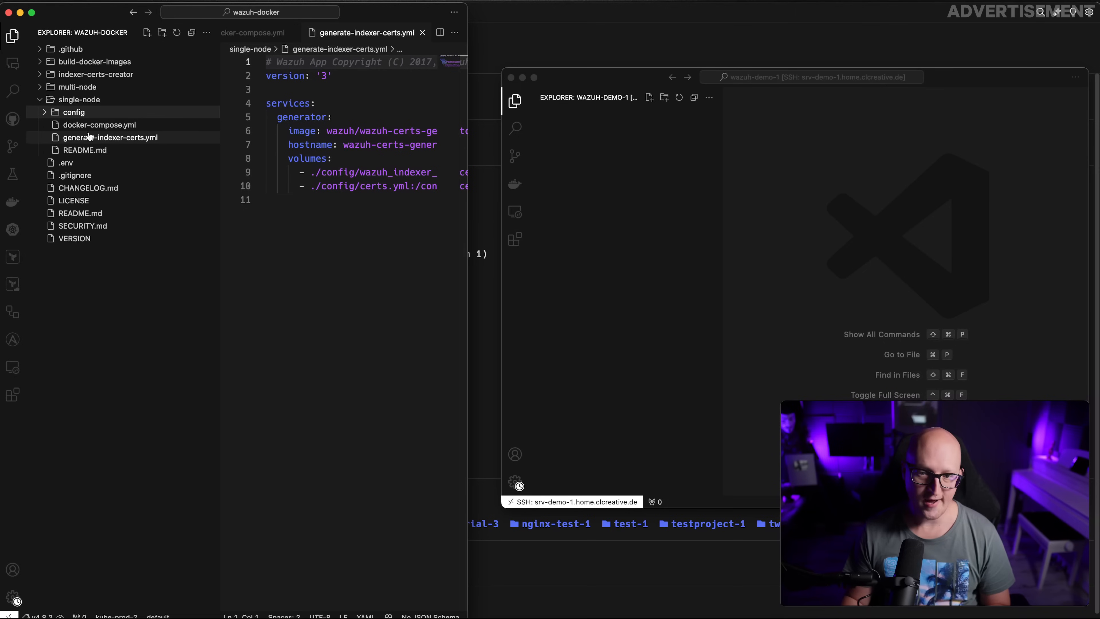
drag(86, 140, 646, 179)
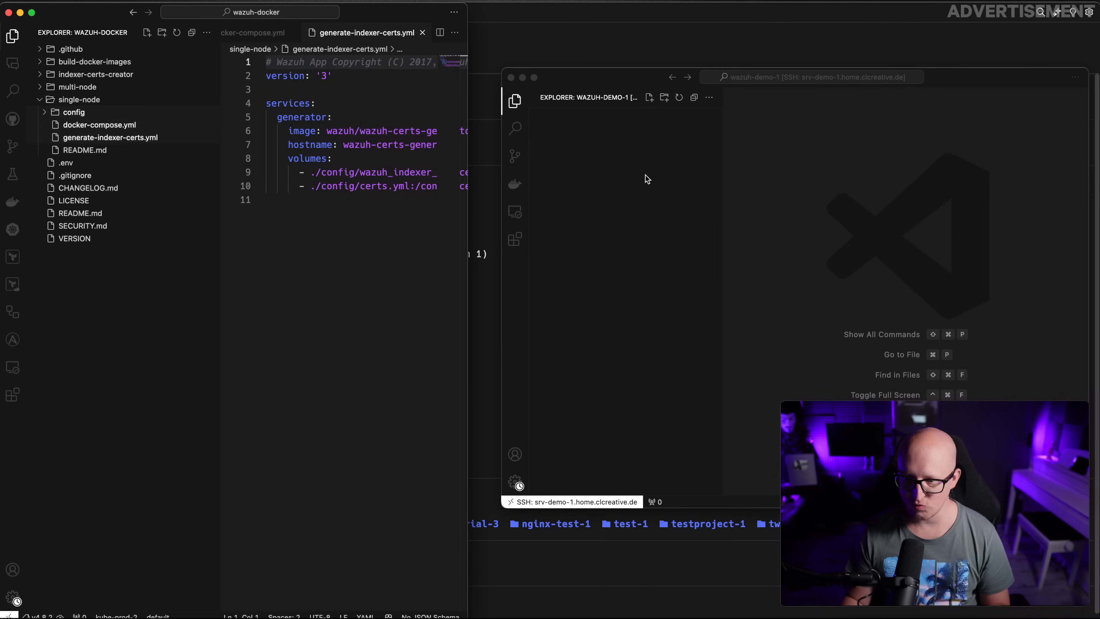
click(849, 329)
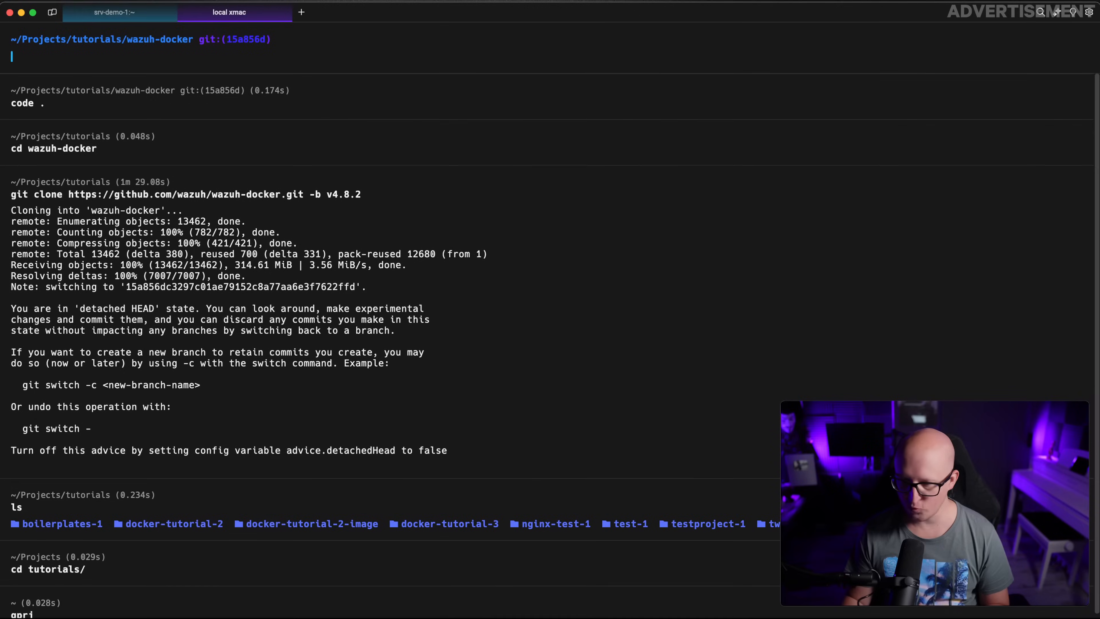
Change into wazuh-demo-1 on srv-demo-1 in Warp and check the listed files
key(super+1)
text(cd w)
key(Tab)
key(Return)
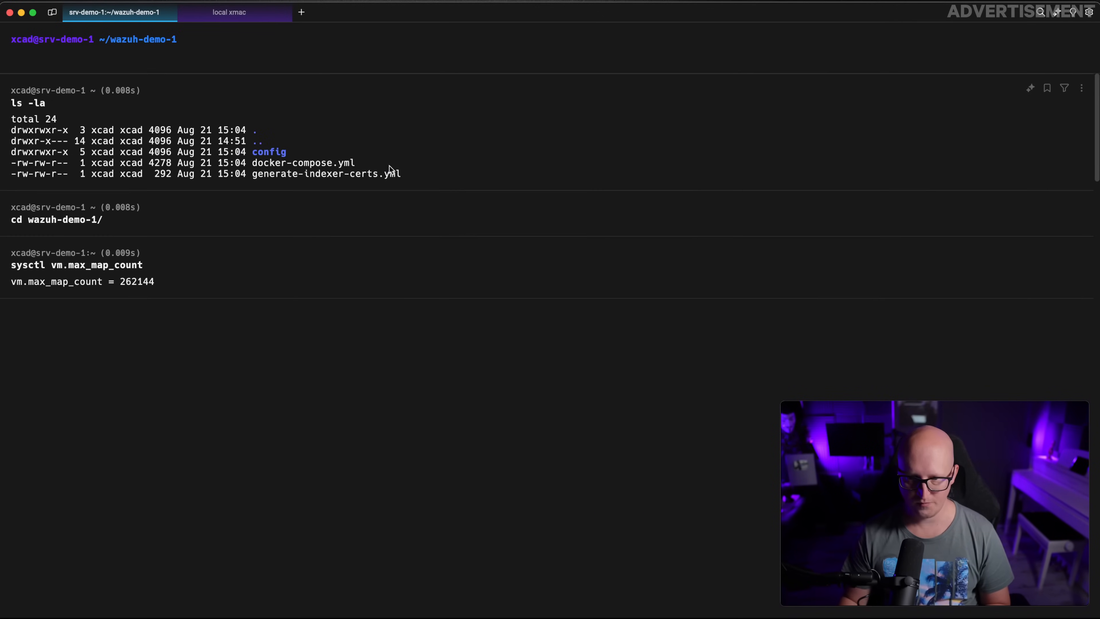
drag(429, 167, 136, 102)
click(409, 240)
click(280, 355)
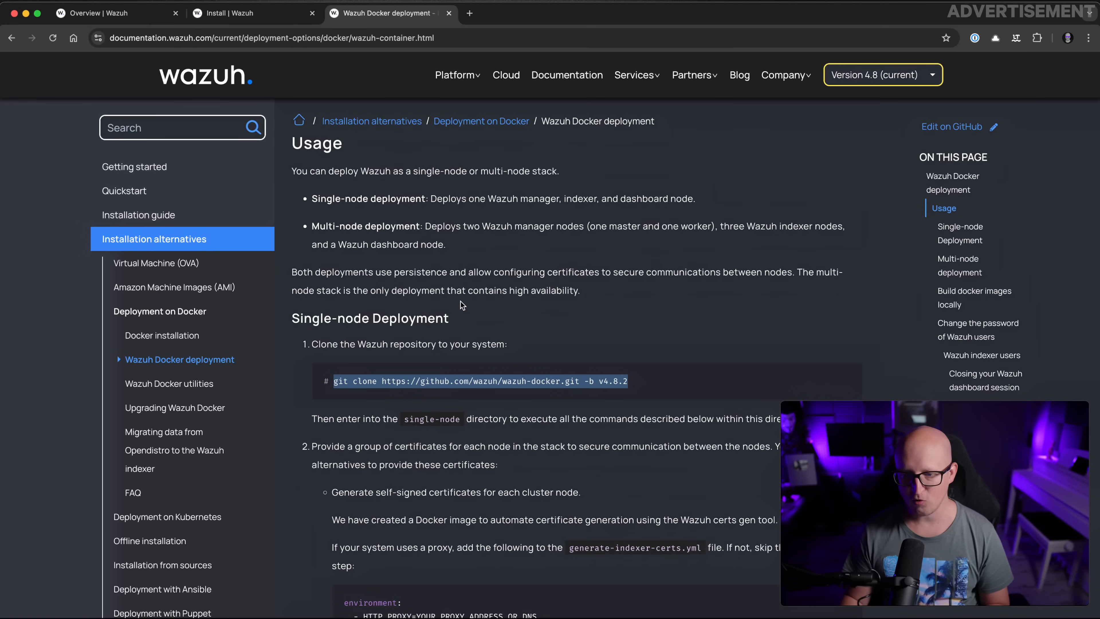
Scroll to the documentation's indexer certificate generation section and read through it
scroll(460, 302, down, 5)
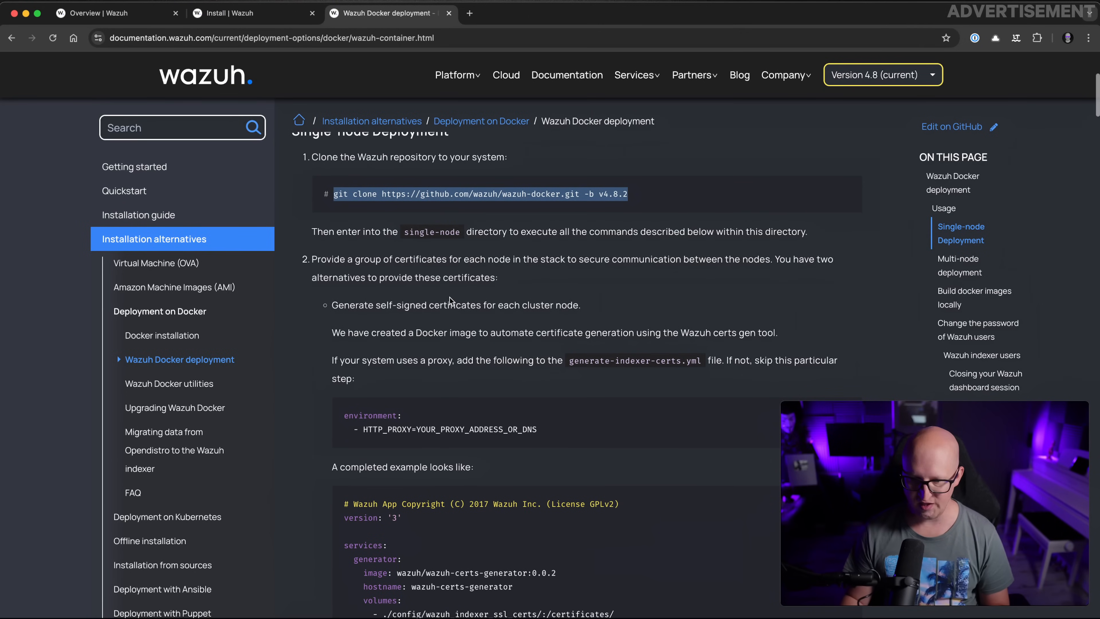
click(374, 283)
drag(314, 259, 489, 271)
click(511, 273)
scroll(537, 323, down, 1)
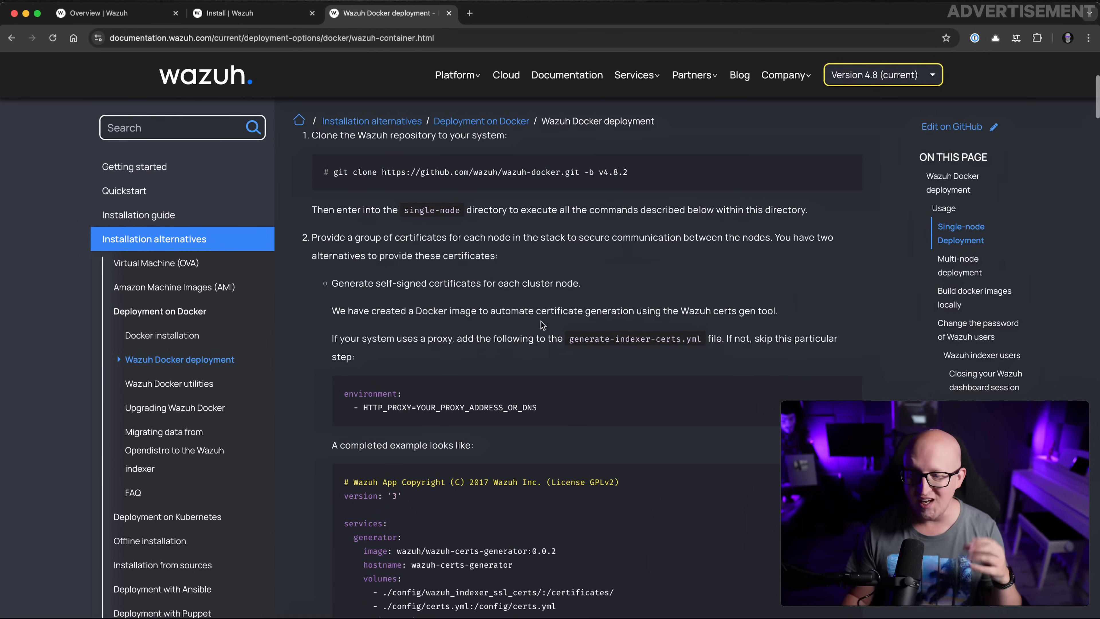
scroll(462, 310, down, 2)
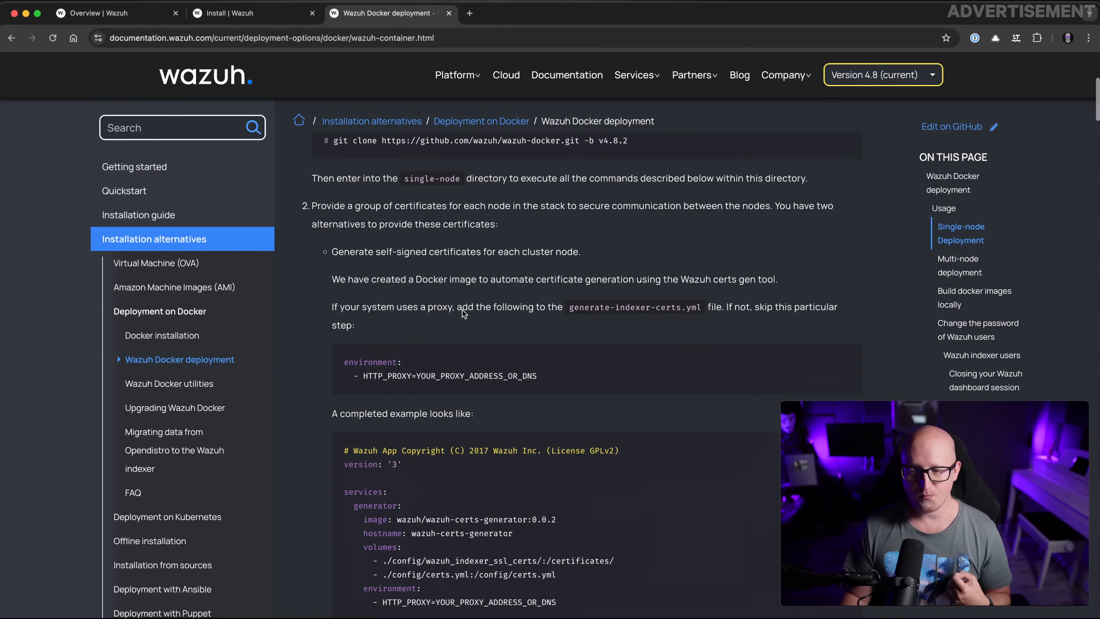
drag(574, 297, 696, 294)
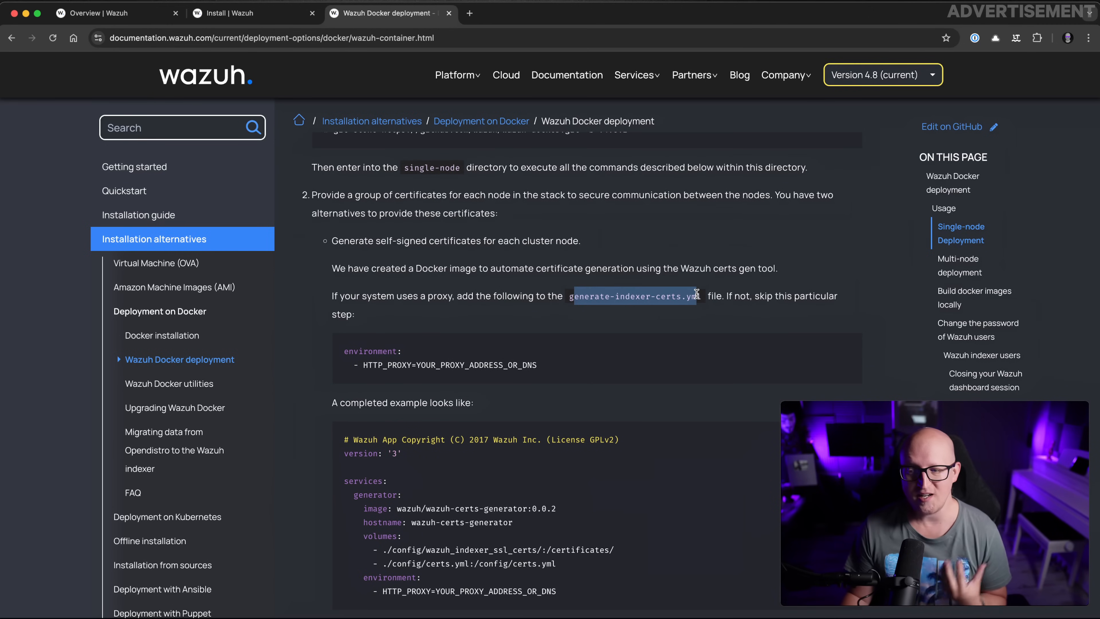
scroll(572, 320, down, 4)
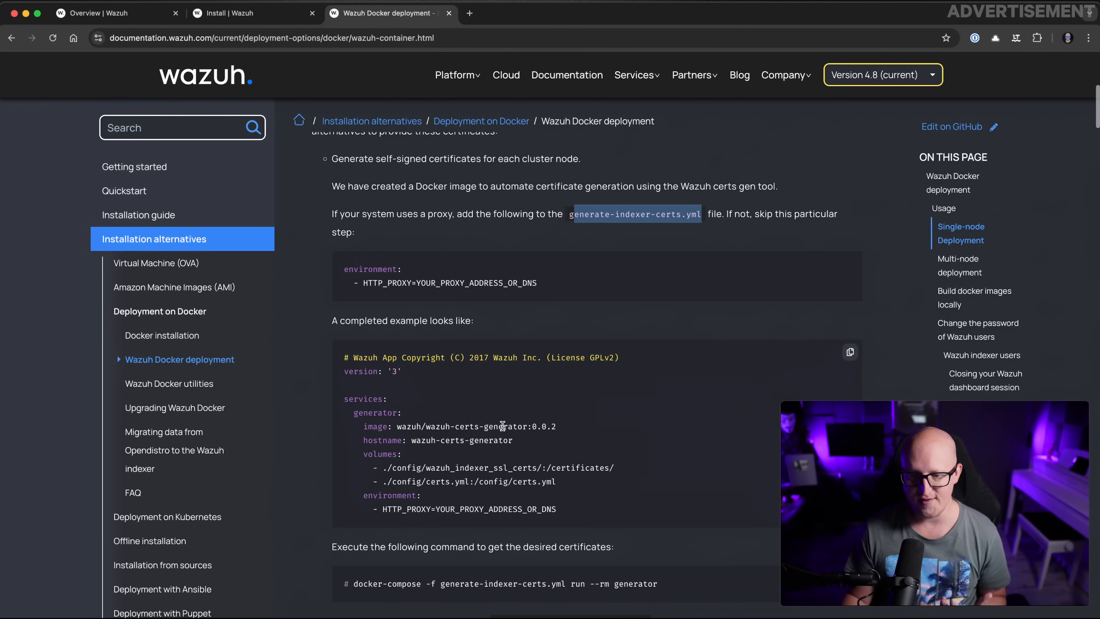
drag(571, 508, 348, 356)
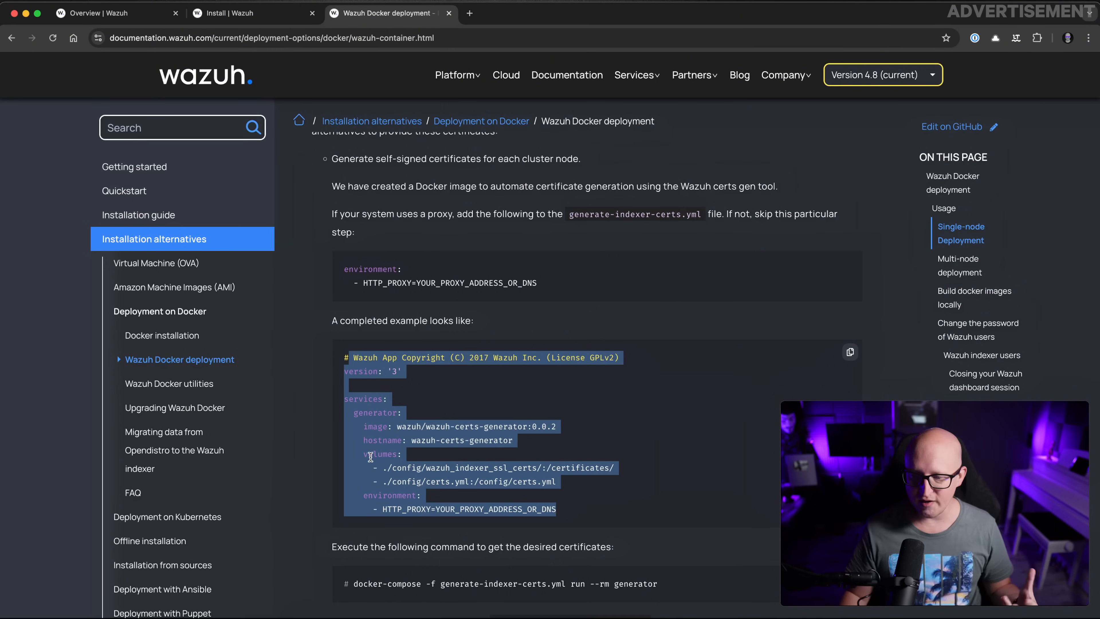
Highlight the certs.yml volume path and the optional HTTP_PROXY environment snippet
drag(387, 478, 407, 481)
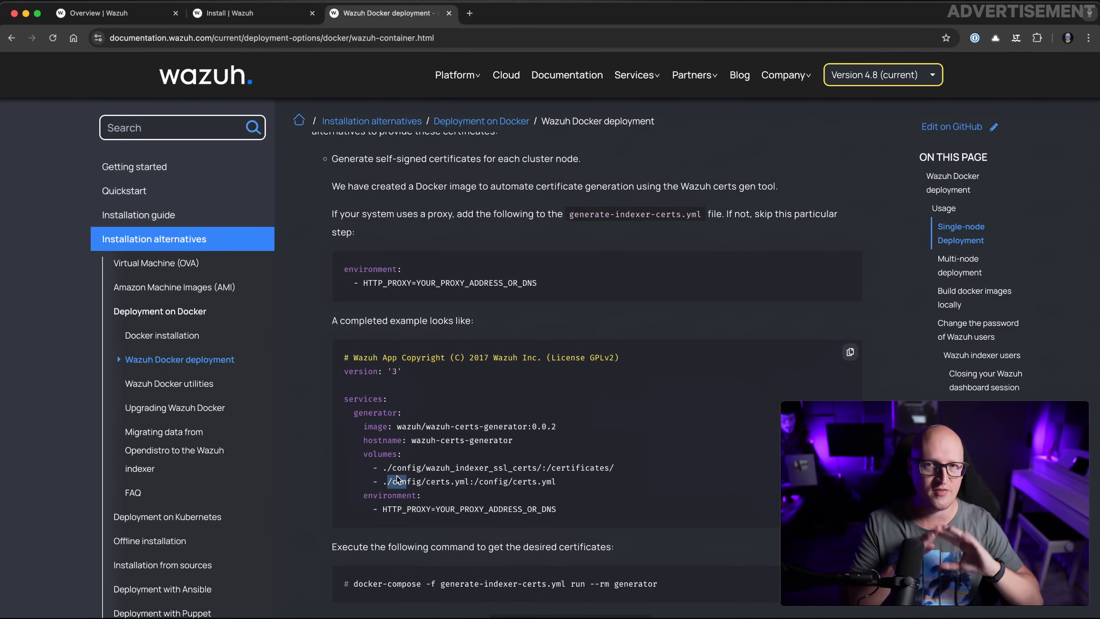
drag(350, 284, 498, 299)
click(506, 300)
scroll(509, 300, up, 1)
drag(418, 300, 314, 278)
click(500, 330)
triple_click(569, 315)
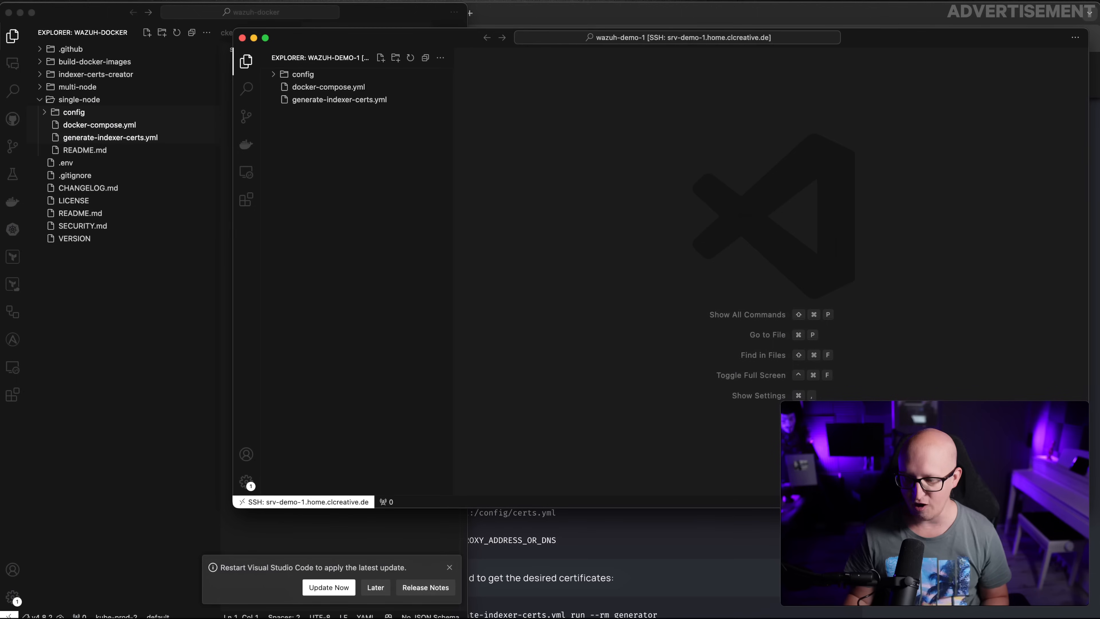
Compare the proxy example with generate-indexer-certs.yml on the server in VS Code
key(super+Tab)
click(342, 100)
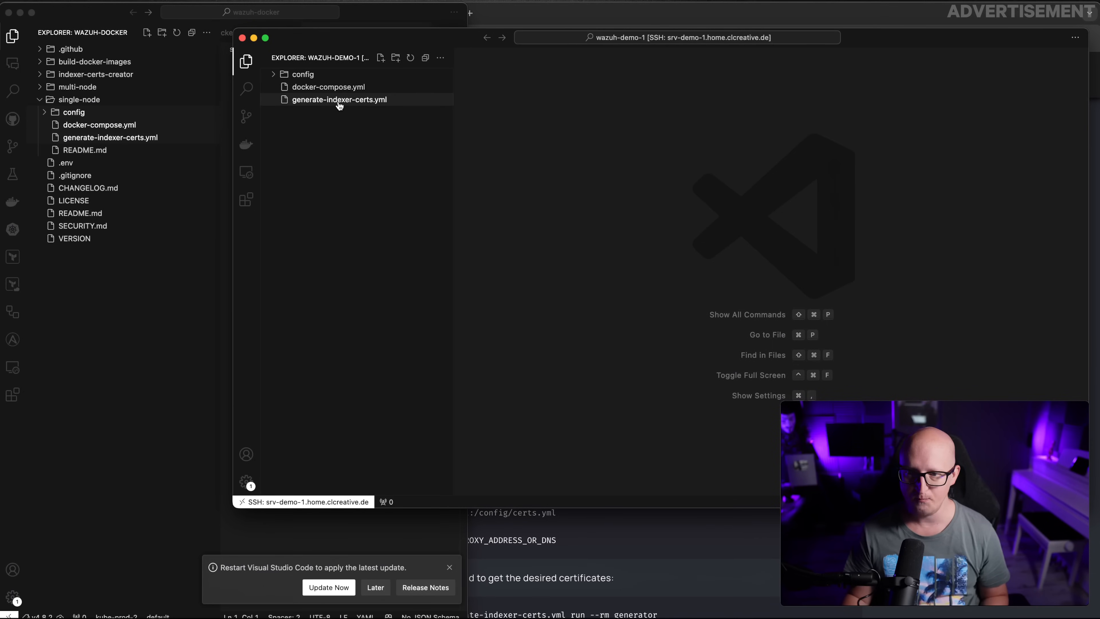
click(633, 304)
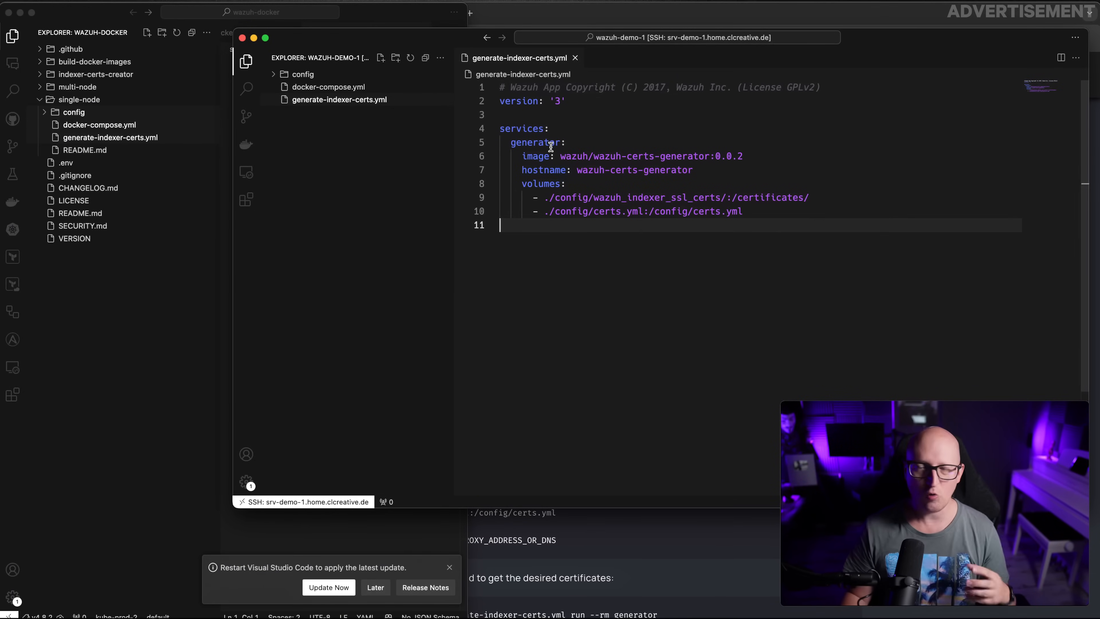
drag(575, 233, 536, 185)
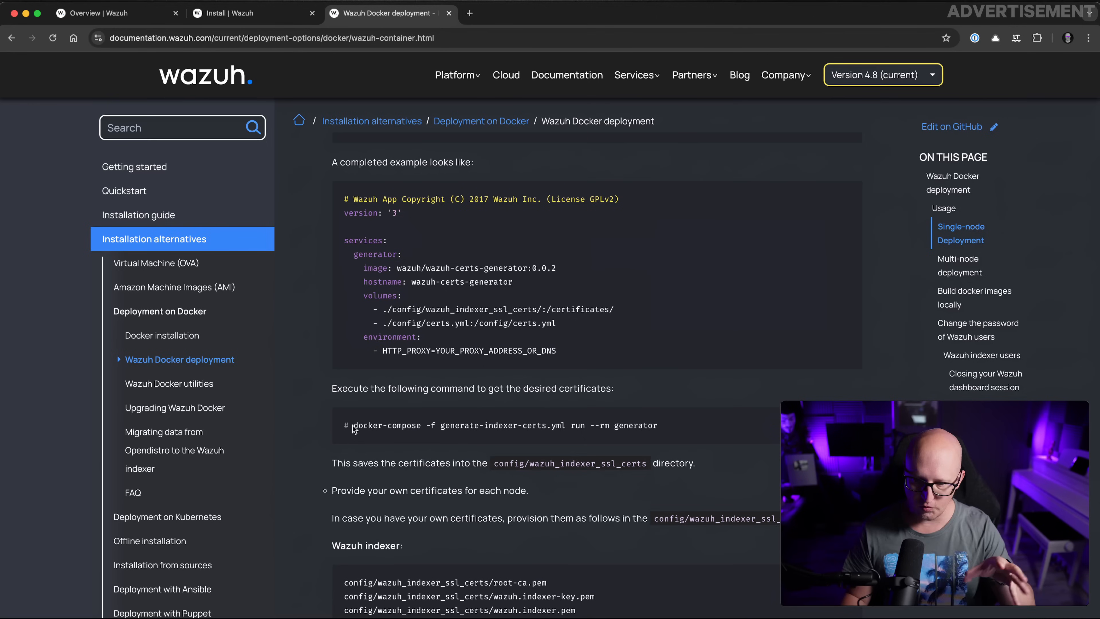
Copy the docker-compose certificate generation command and paste it into the srv-demo-1 terminal
scroll(412, 439, down, 2)
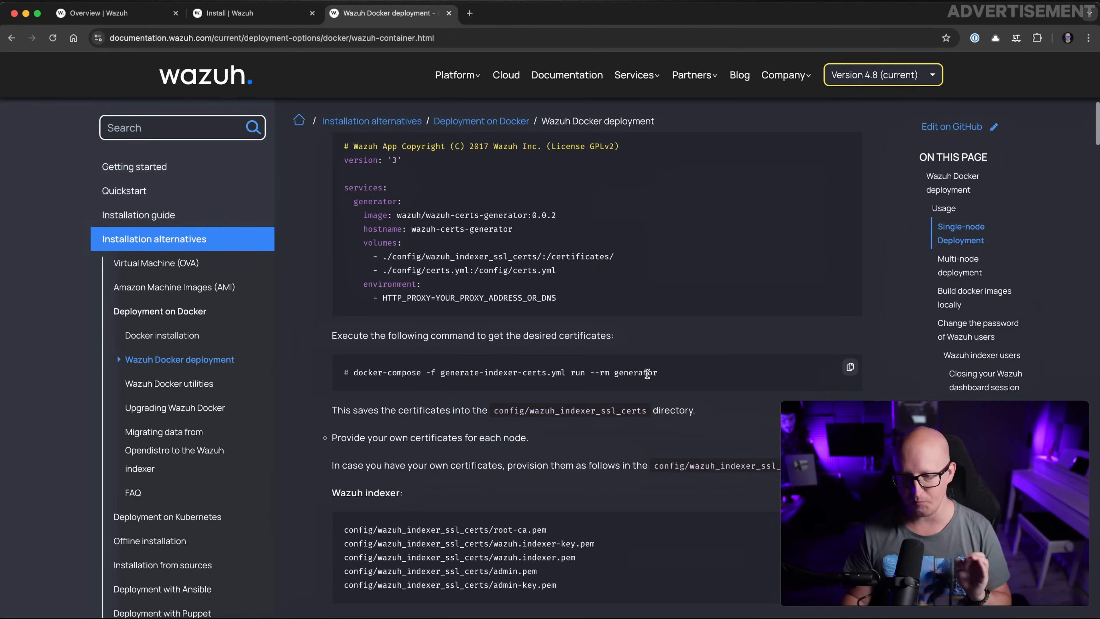
click(850, 367)
key(super+Tab)
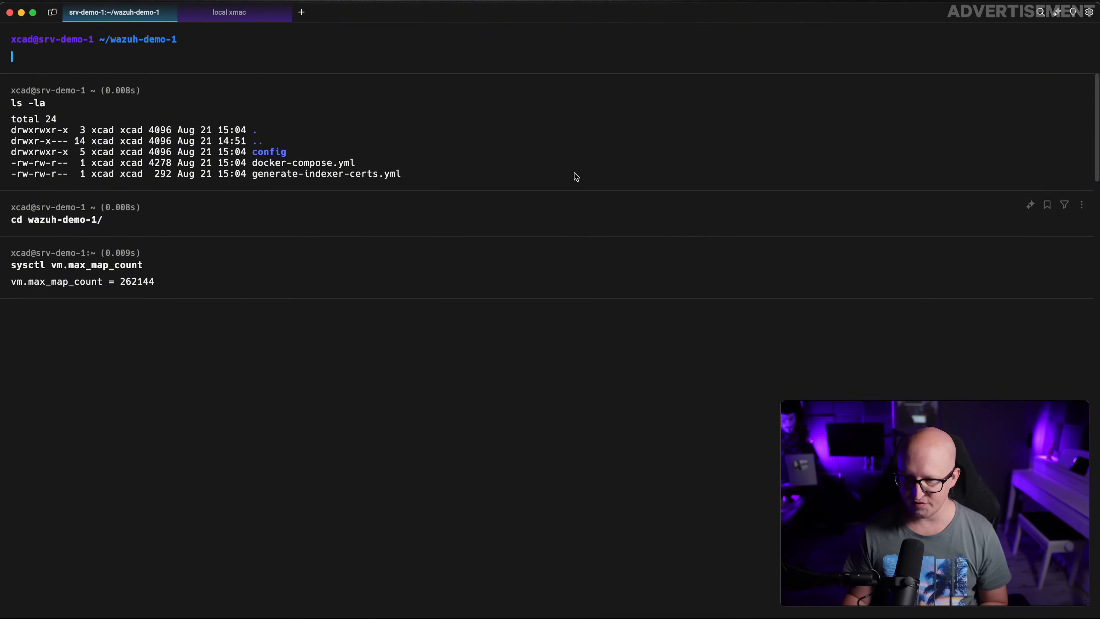
key(super+v)
Run the certificate generator using 'docker compose' instead of 'docker-compose'
click(51, 60)
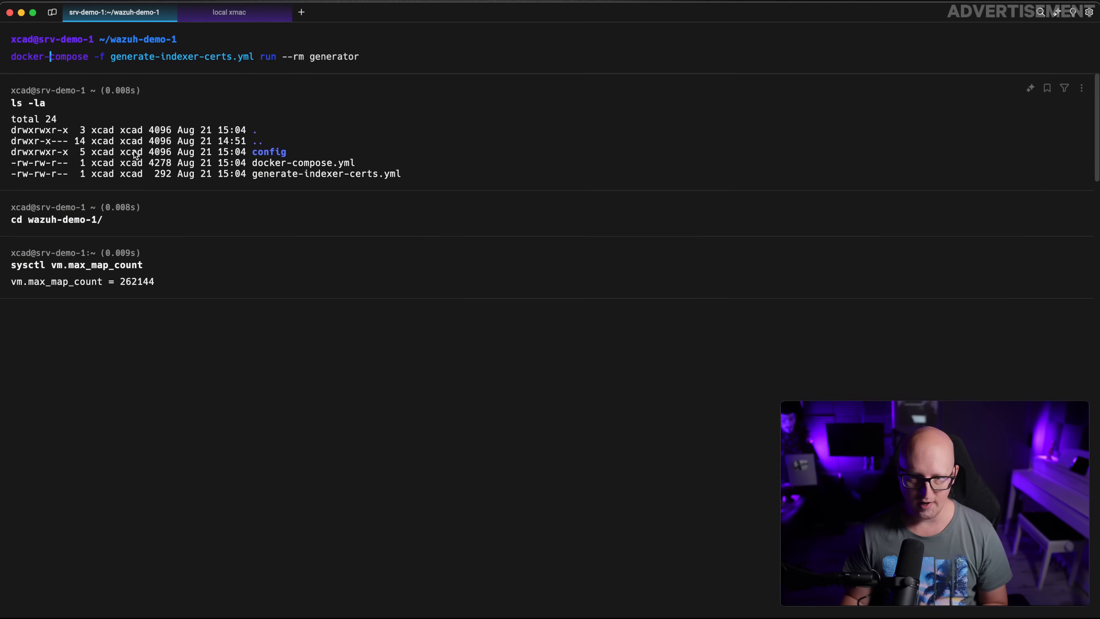
key(BackSpace)
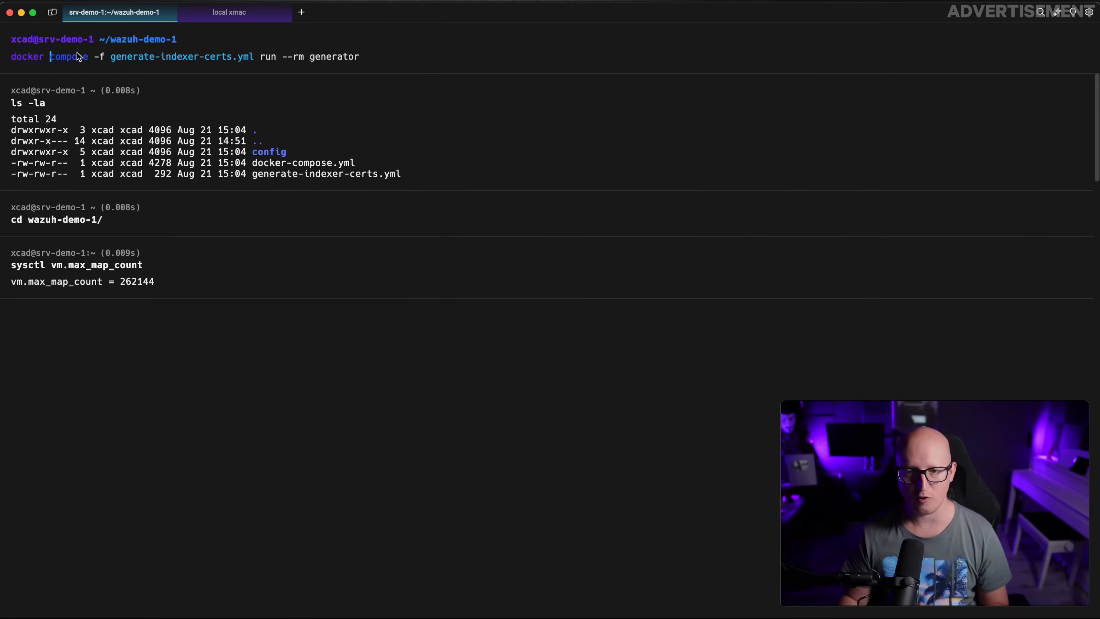
drag(91, 59, 4, 56)
click(35, 57)
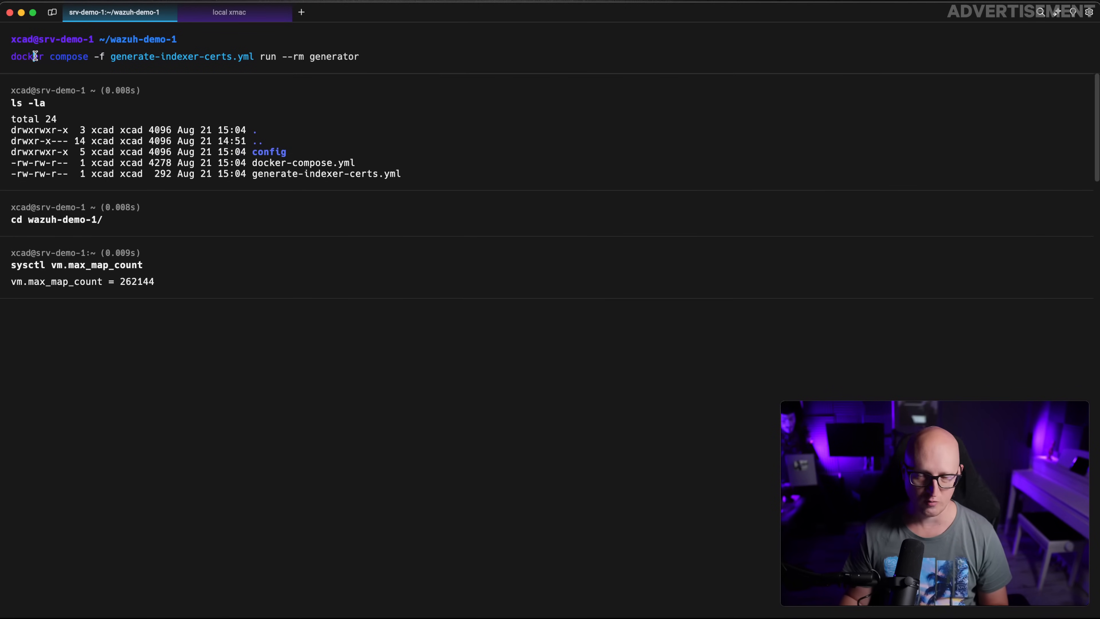
key(Return)
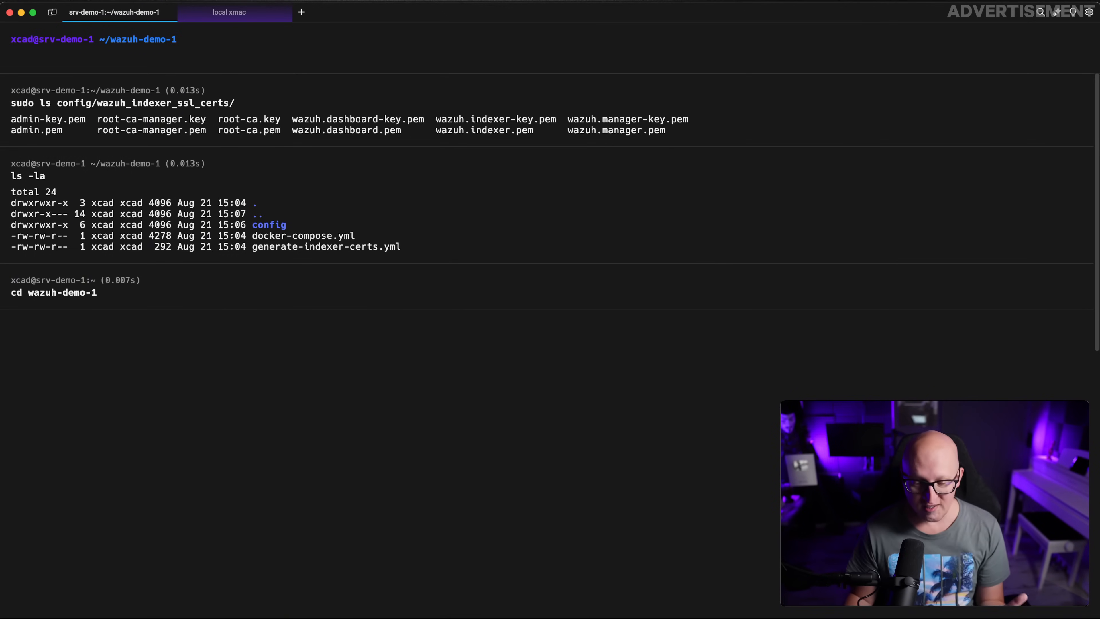
key(super+Tab)
scroll(446, 392, down, 1)
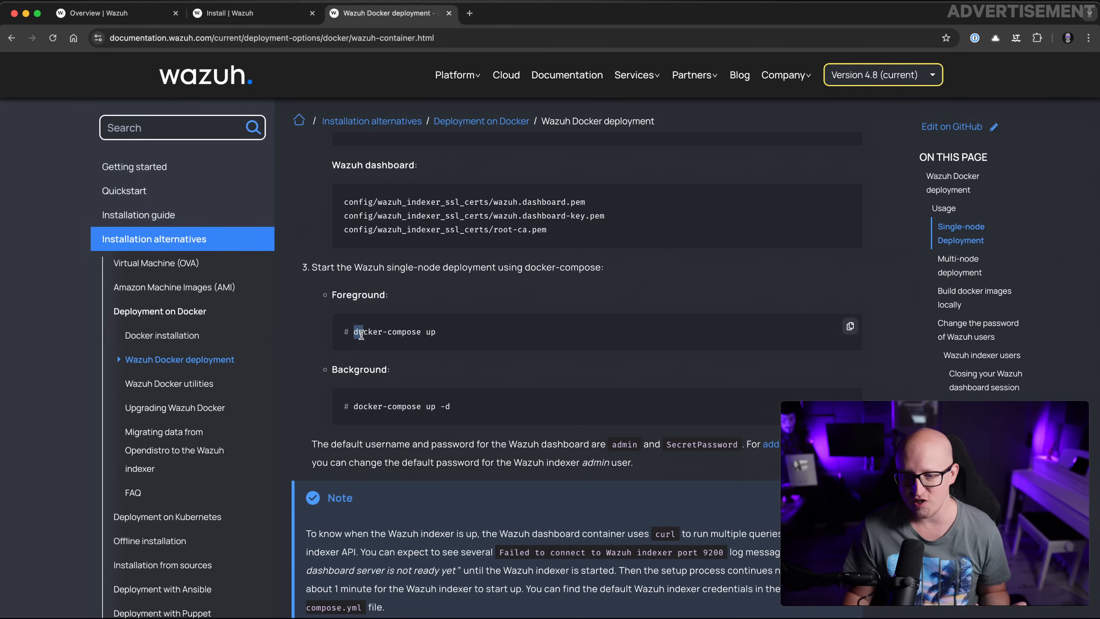
Find the docker-compose up step in the docs, then open docker-compose.yml in VS Code
drag(353, 337, 460, 332)
click(460, 332)
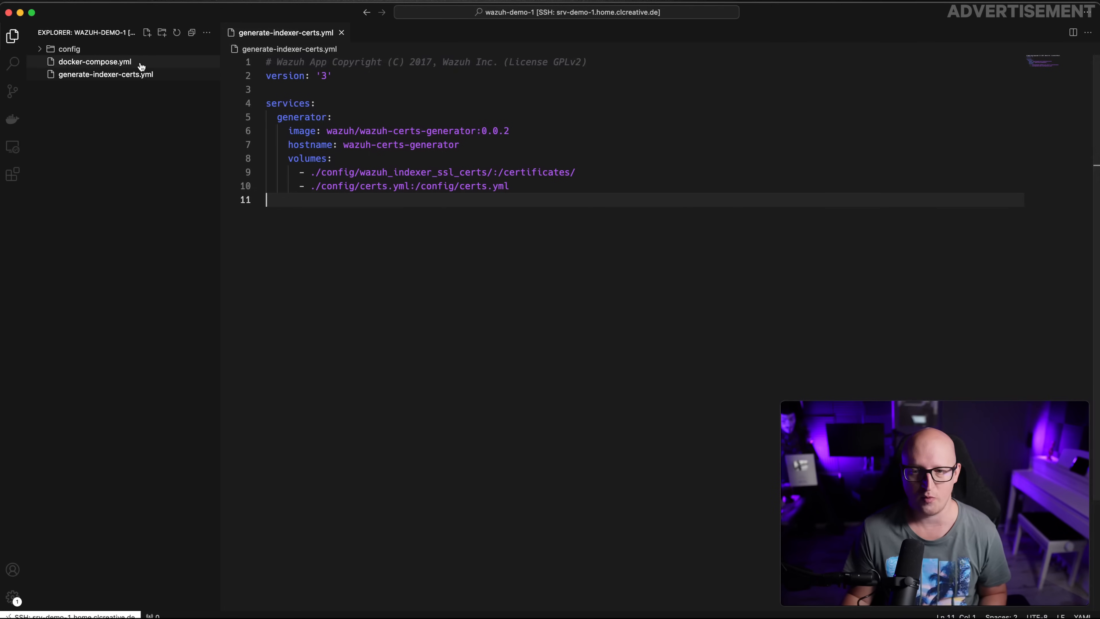
click(113, 63)
drag(376, 90, 266, 62)
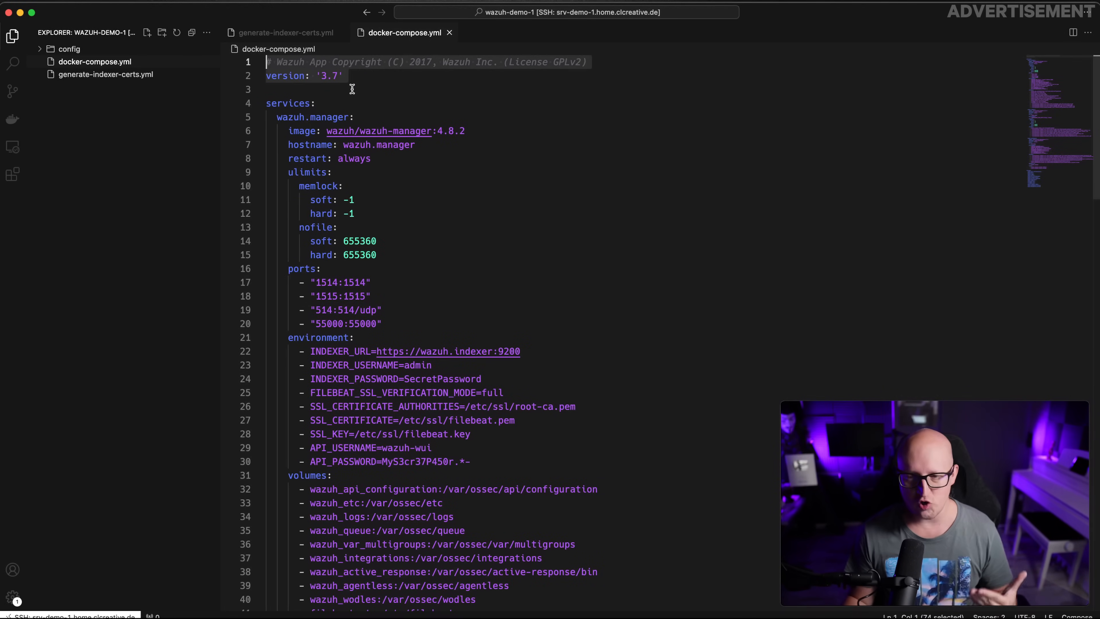
Change every 'restart: always' policy in docker-compose.yml to 'unless-stopped'
text(---)
click(490, 148)
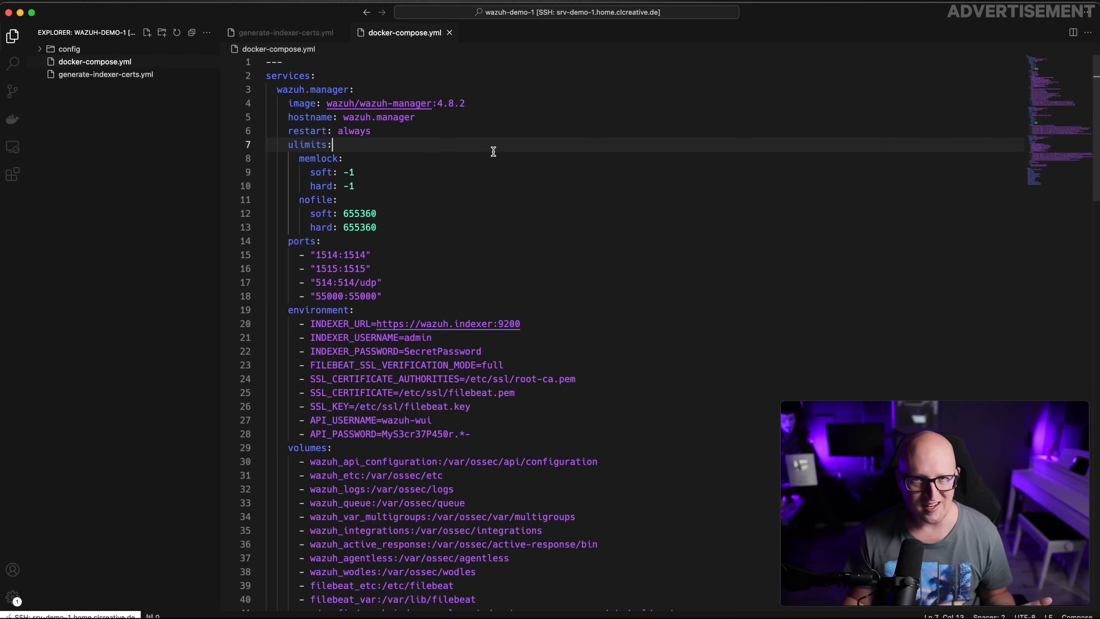
click(338, 130)
triple_click(350, 131)
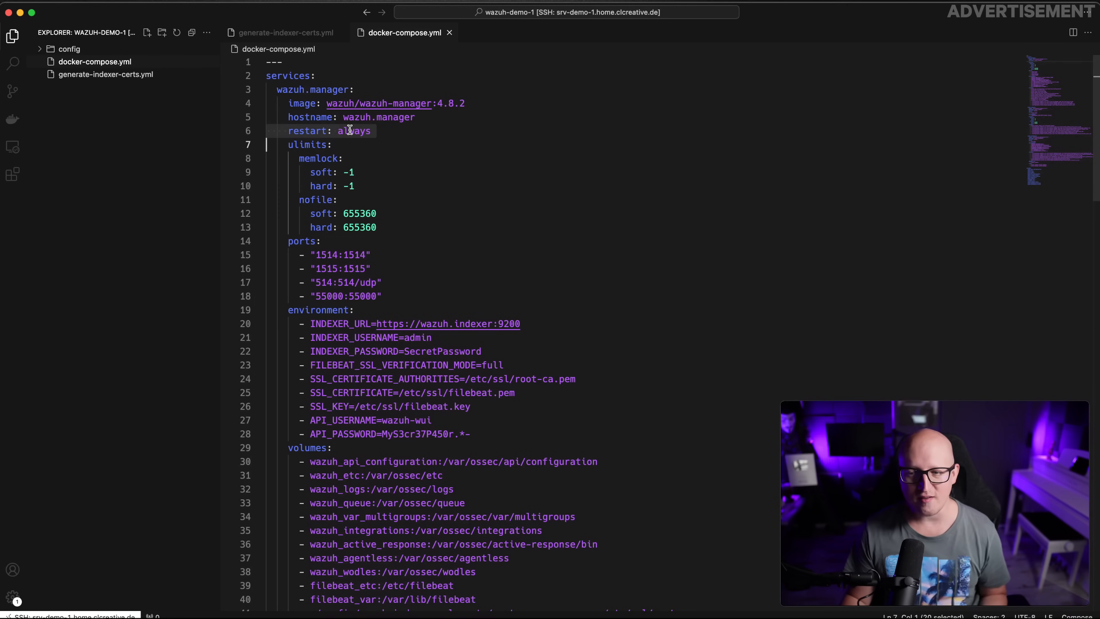
double_click(351, 131)
key(super+d)
key(super+d)
key(super+d)
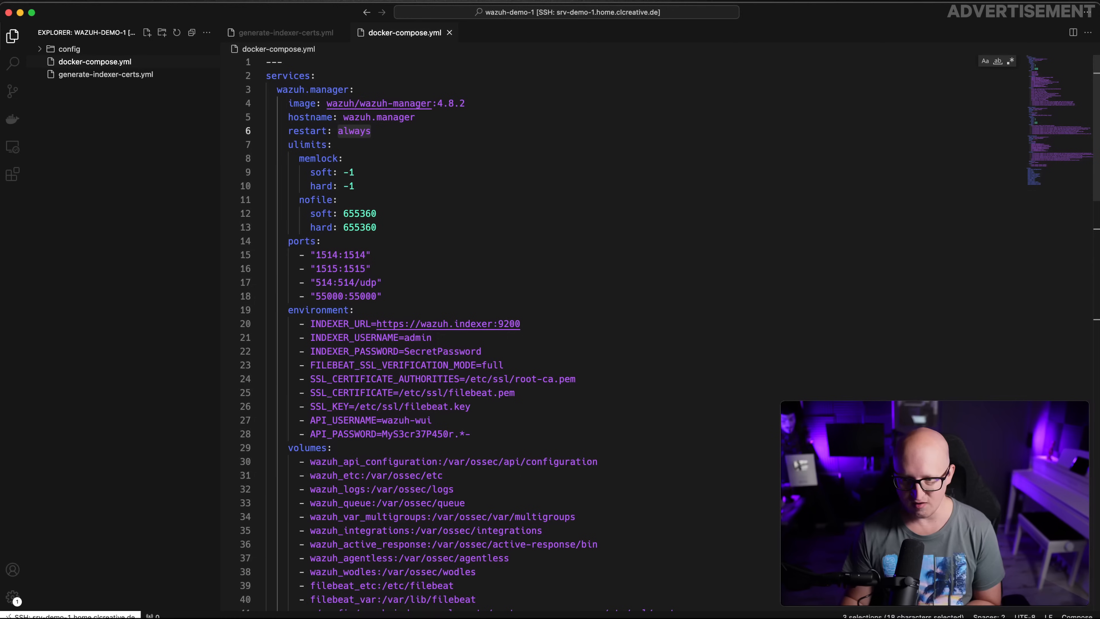
text(unless-stopped)
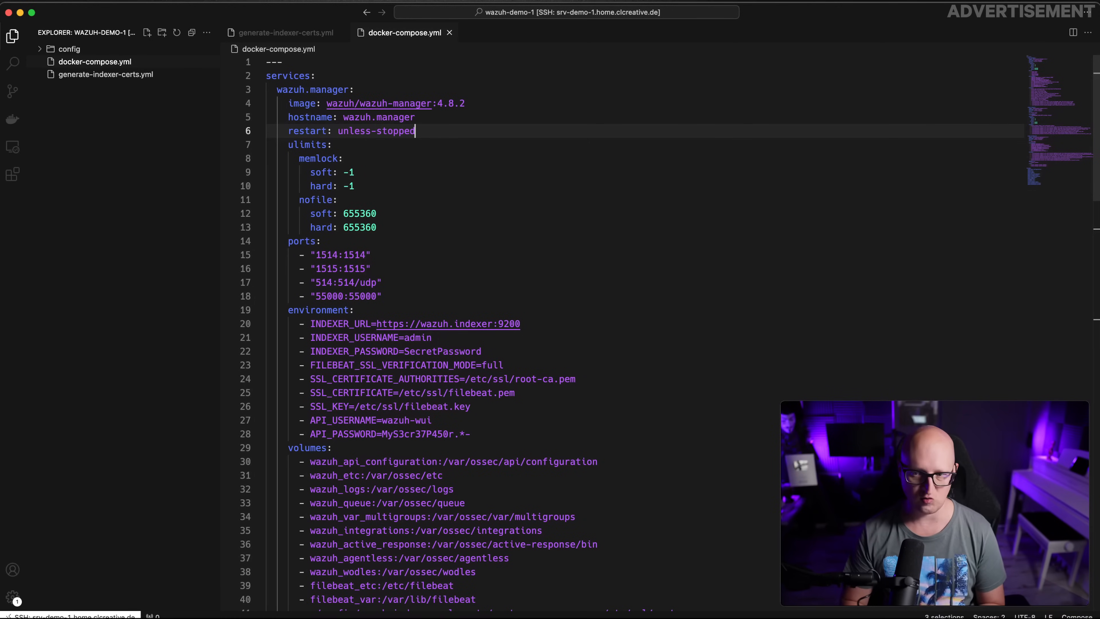
Review the wazuh.manager service settings, memlock limits and the named volumes list
click(493, 175)
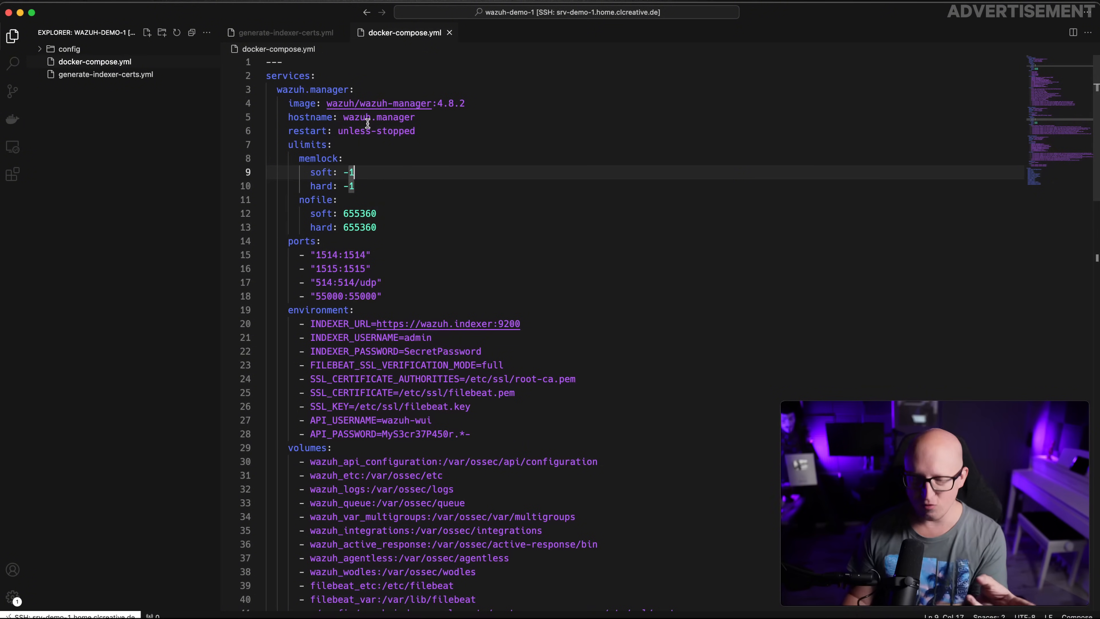
click(278, 90)
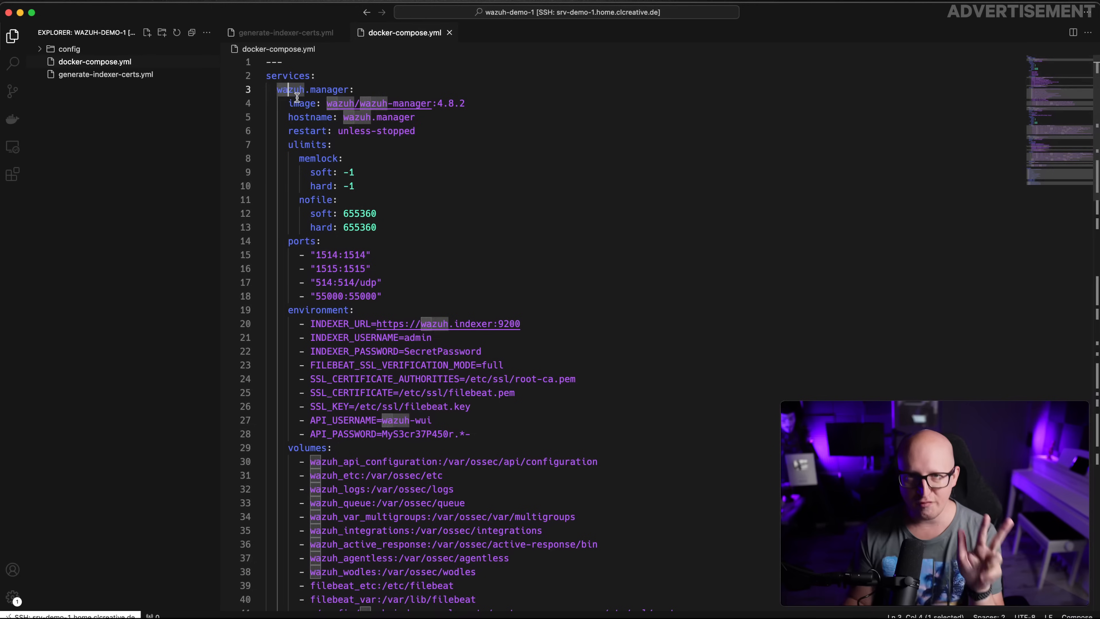
shift+click(364, 199)
click(510, 228)
drag(282, 89, 326, 89)
scroll(413, 210, down, 3)
scroll(413, 210, down, 10)
scroll(411, 209, up, 4)
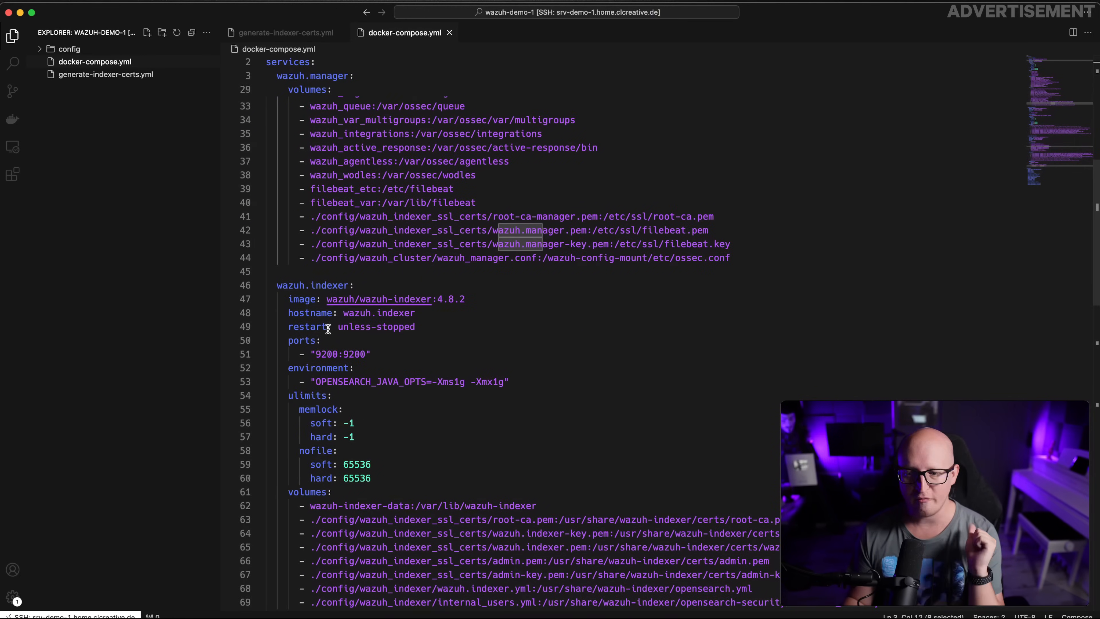
scroll(327, 328, down, 10)
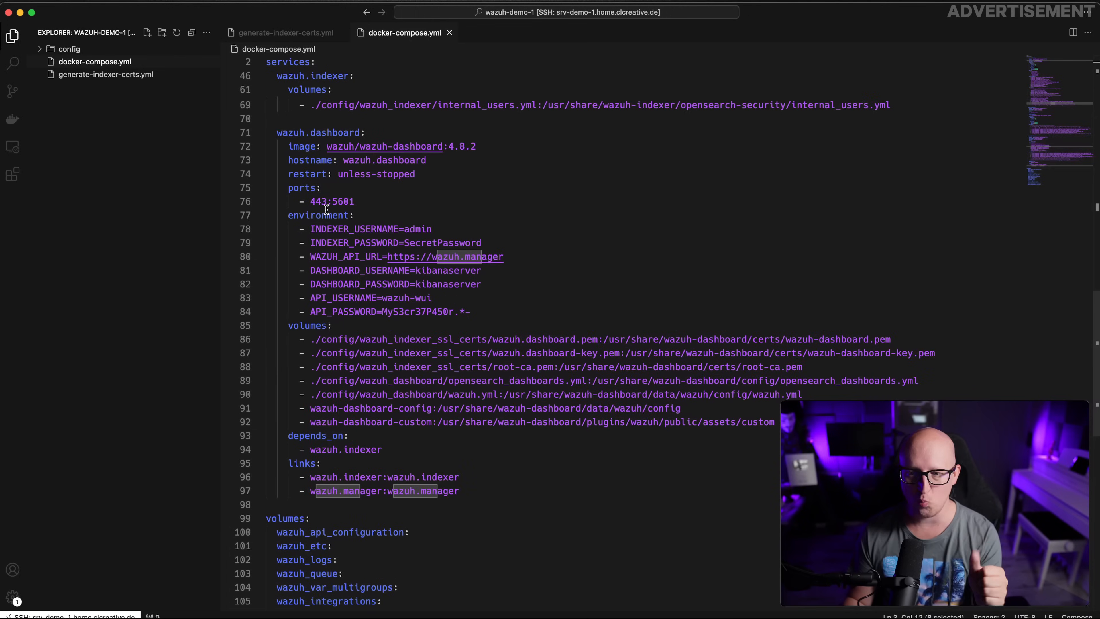
scroll(333, 203, down, 8)
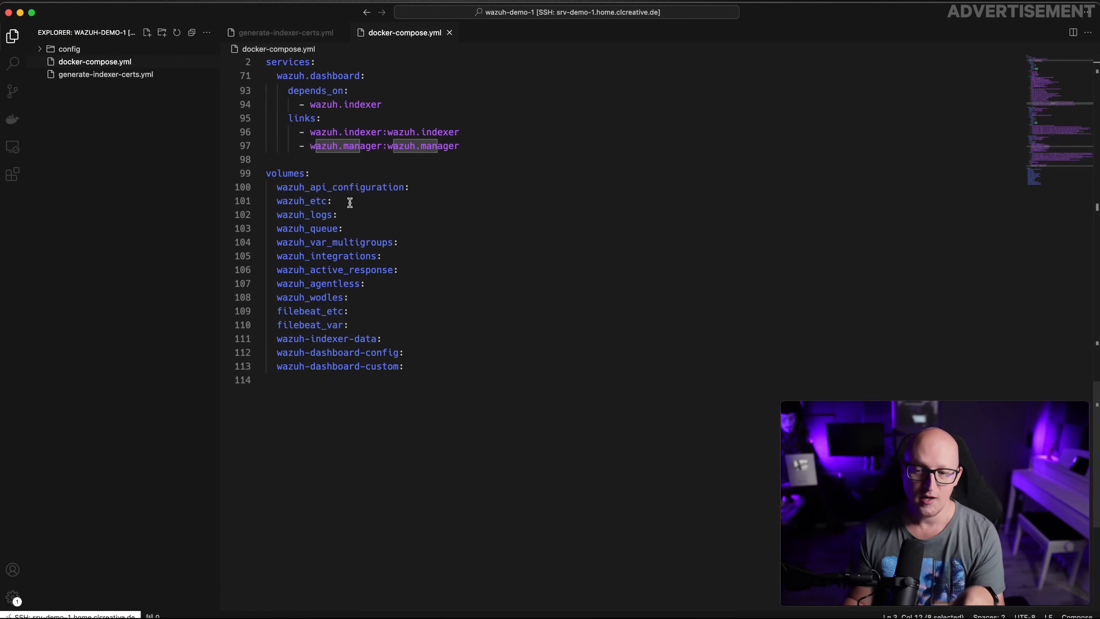
drag(305, 174, 422, 363)
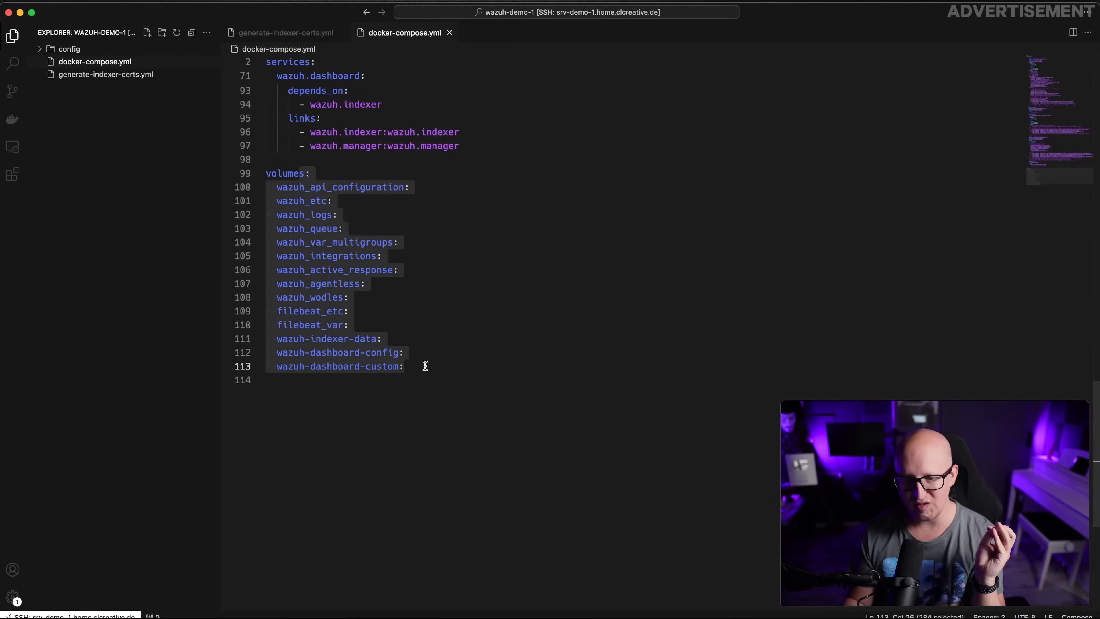
click(427, 378)
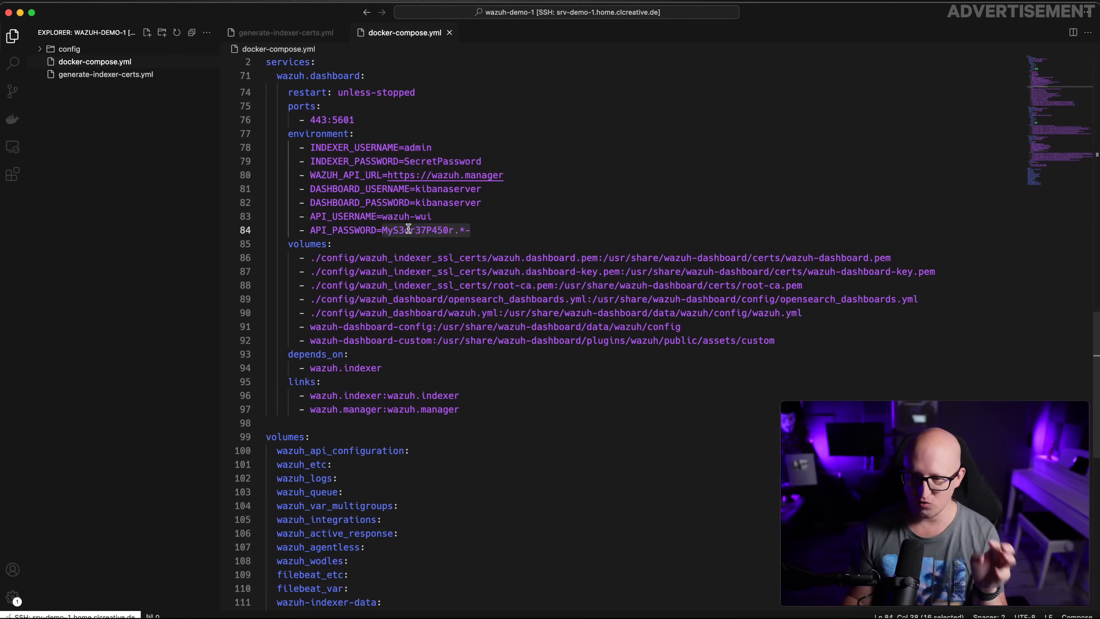
Review the dashboard's indexer password value and environment settings
double_click(415, 159)
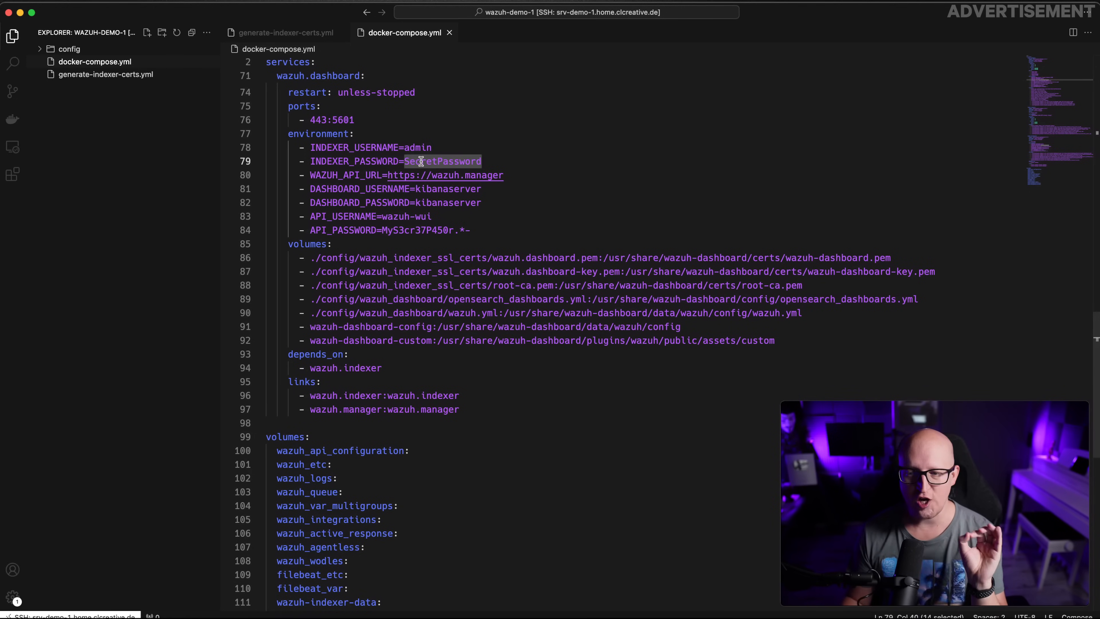
click(408, 161)
double_click(459, 161)
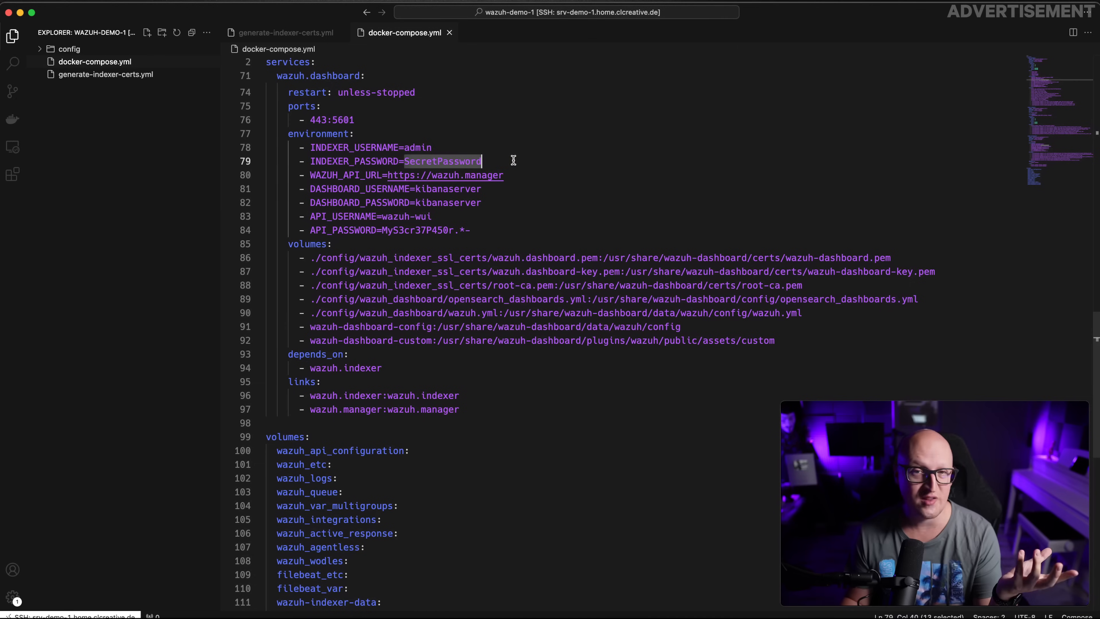
click(419, 159)
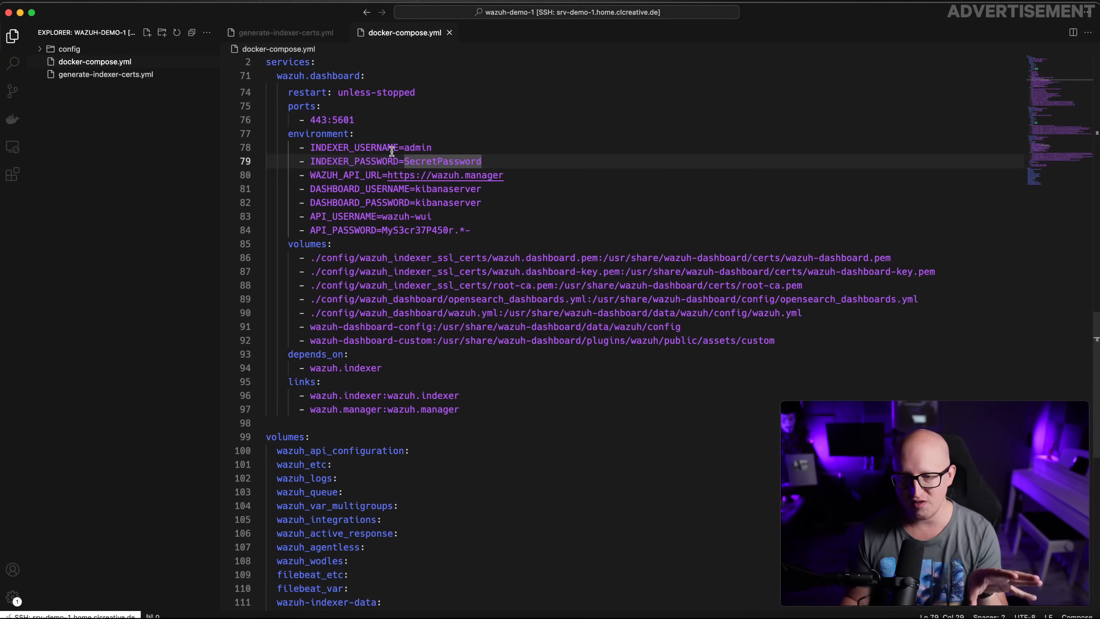
drag(294, 133, 450, 239)
click(480, 244)
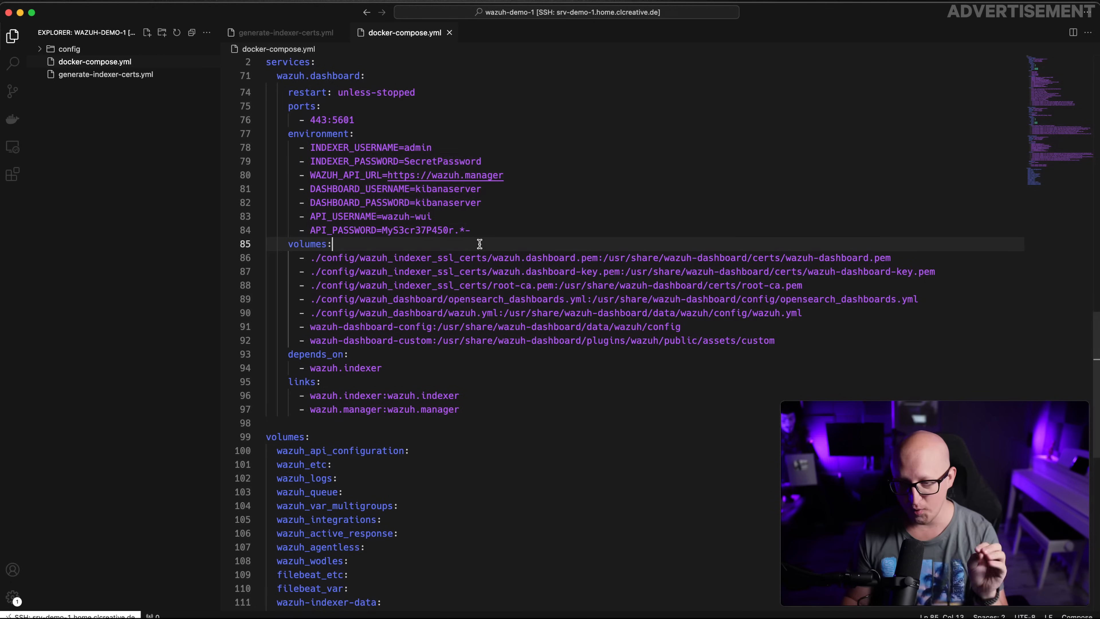
Expand config > wazuh_indexer and open internal_users.yml to view the demo users
click(80, 49)
click(114, 88)
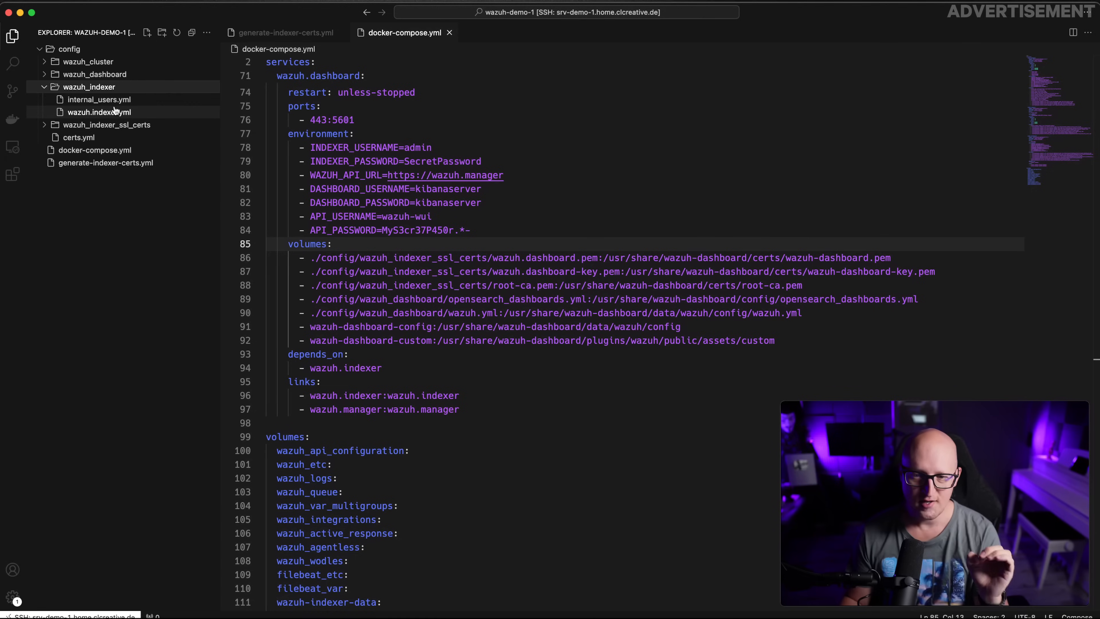
click(111, 101)
scroll(423, 210, down, 3)
scroll(422, 210, up, 1)
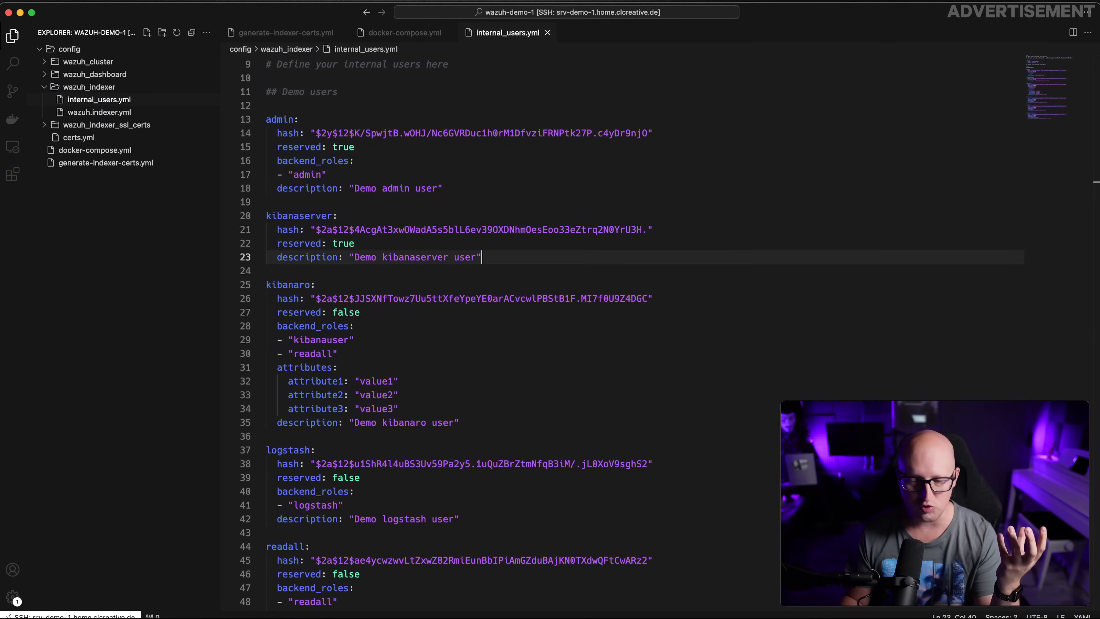
Scroll the Wazuh docs to the 'Change the password of Wazuh users' section
key(super+Tab)
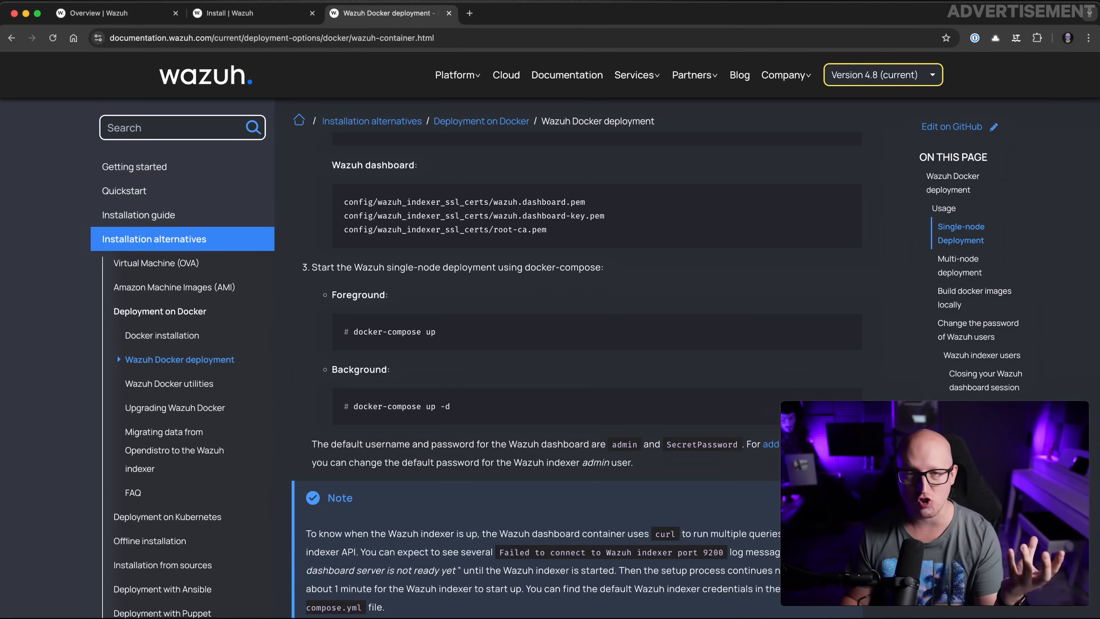
scroll(501, 332, down, 15)
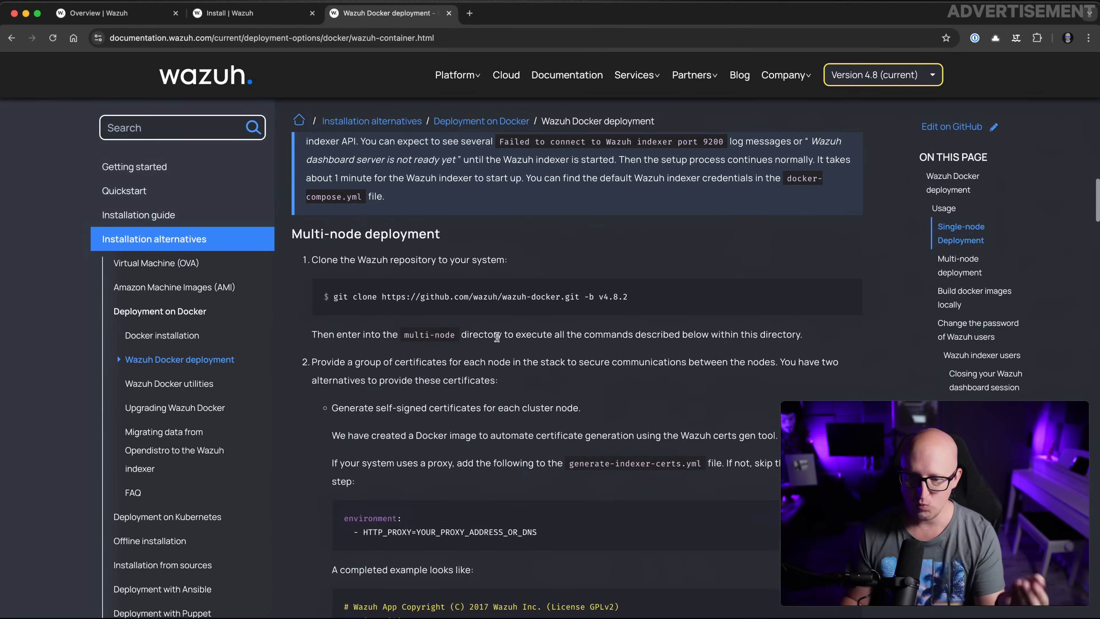
scroll(486, 349, down, 20)
drag(317, 219, 457, 218)
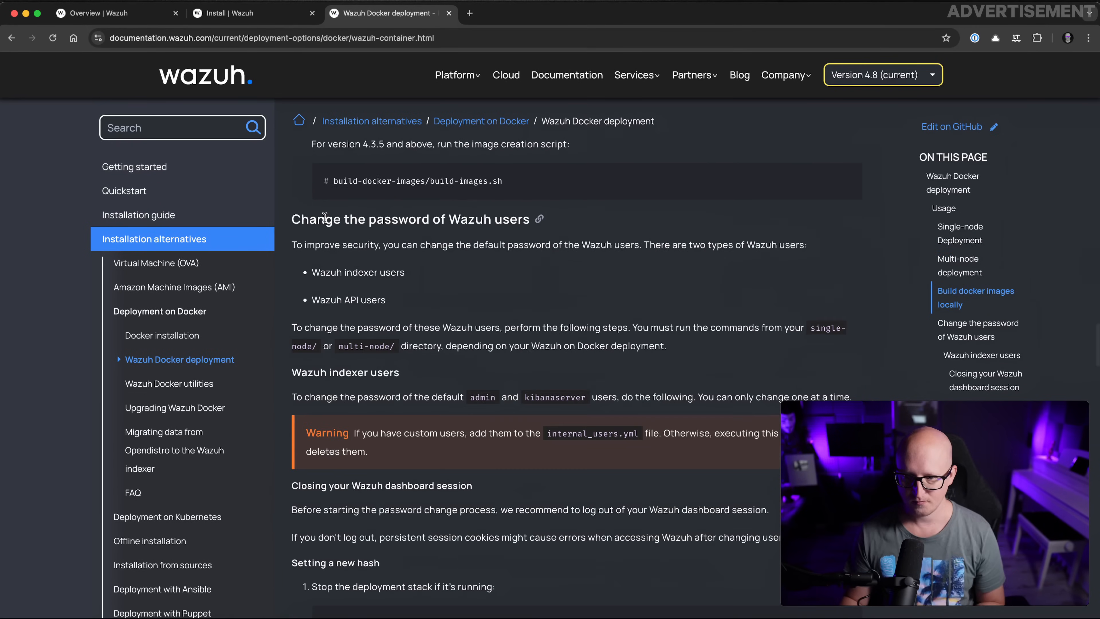
scroll(474, 275, down, 1)
drag(312, 221, 351, 242)
scroll(467, 273, down, 9)
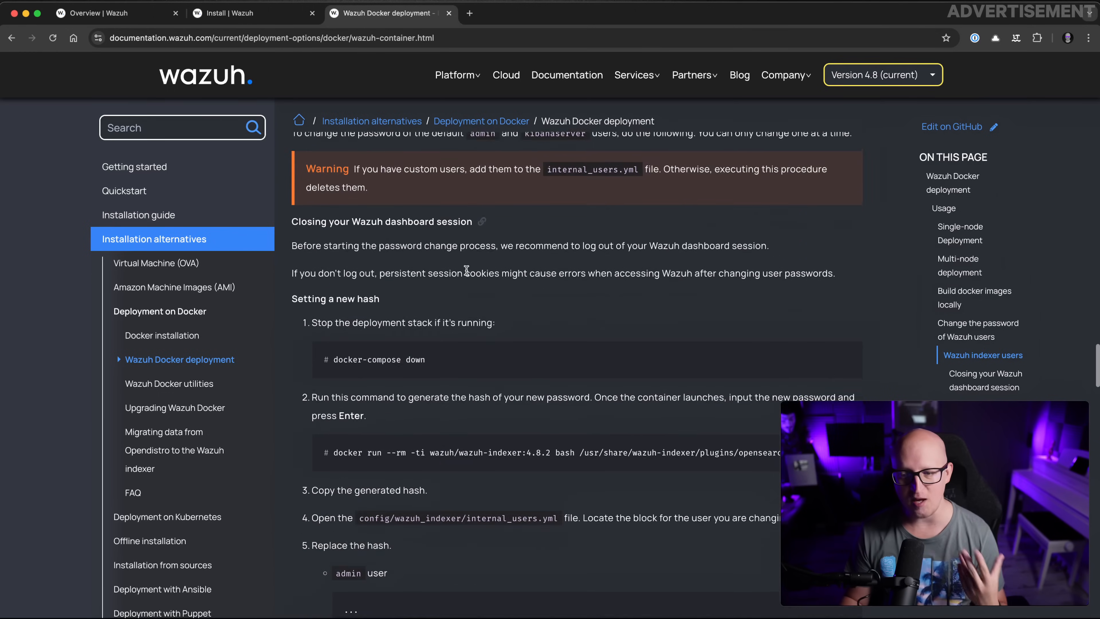
scroll(468, 274, up, 1)
drag(786, 225, 337, 225)
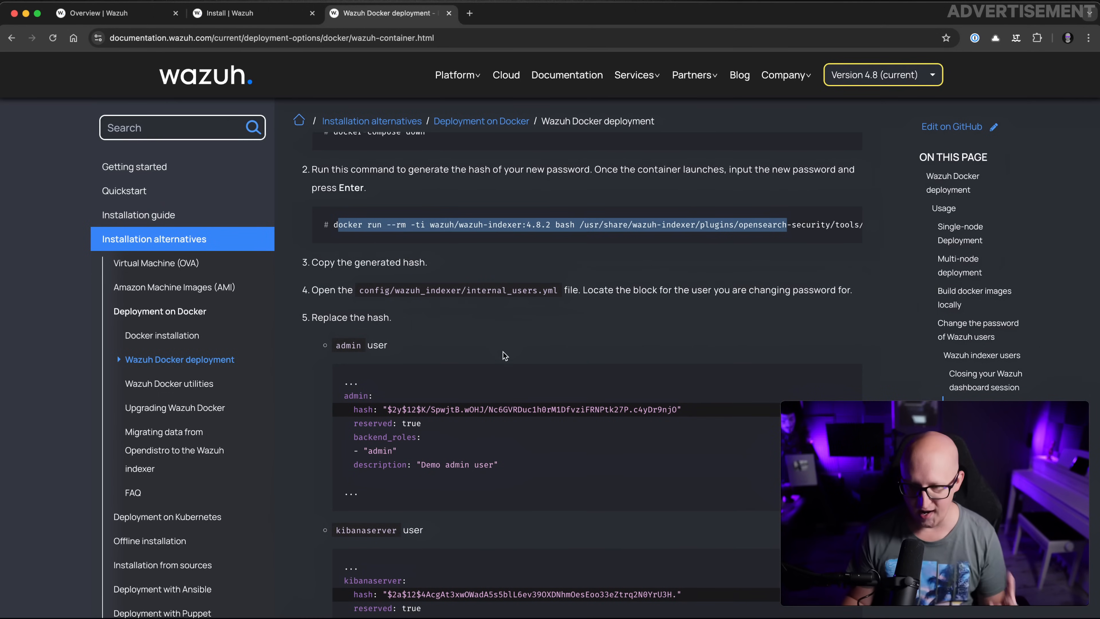
Review the 'Setting a new hash' steps and the internal_users.yml file path
drag(365, 290, 547, 292)
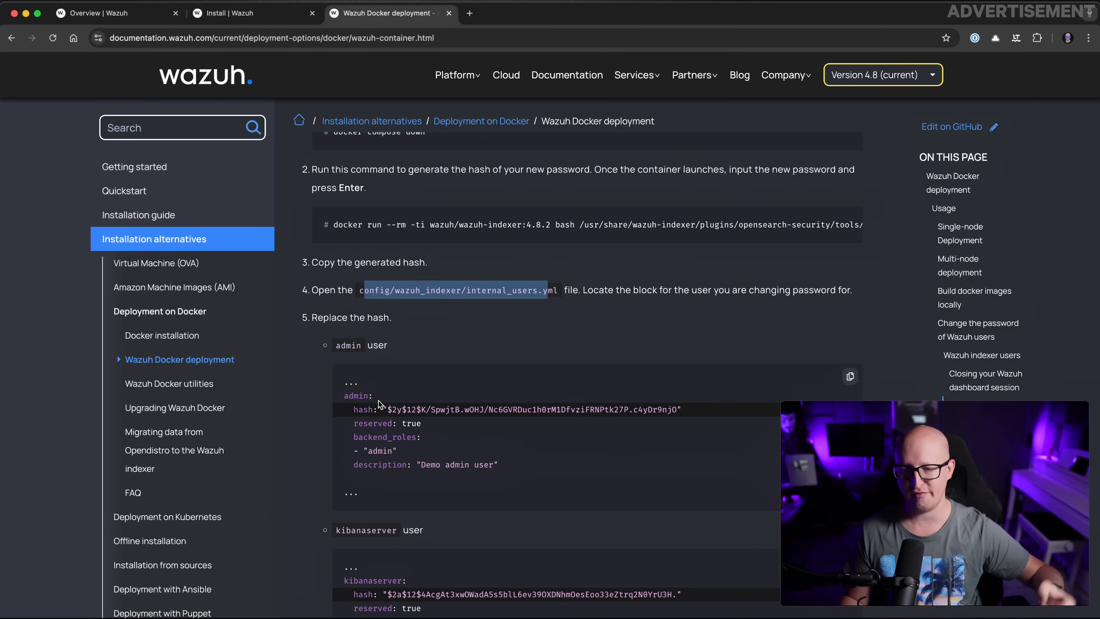
drag(382, 408, 698, 415)
scroll(653, 418, down, 3)
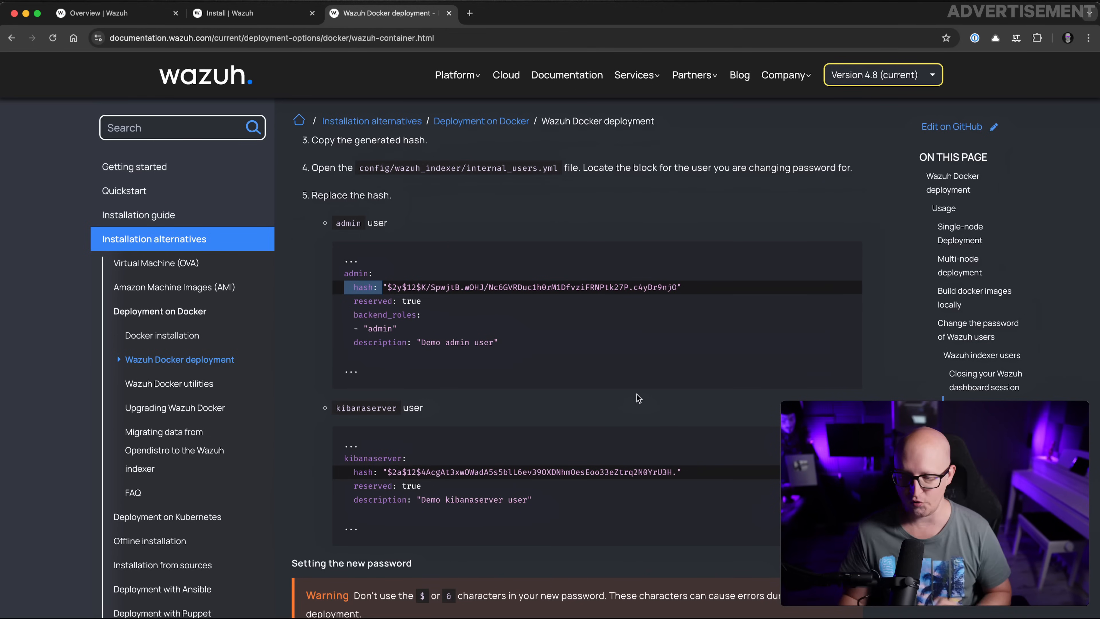
scroll(636, 395, up, 2)
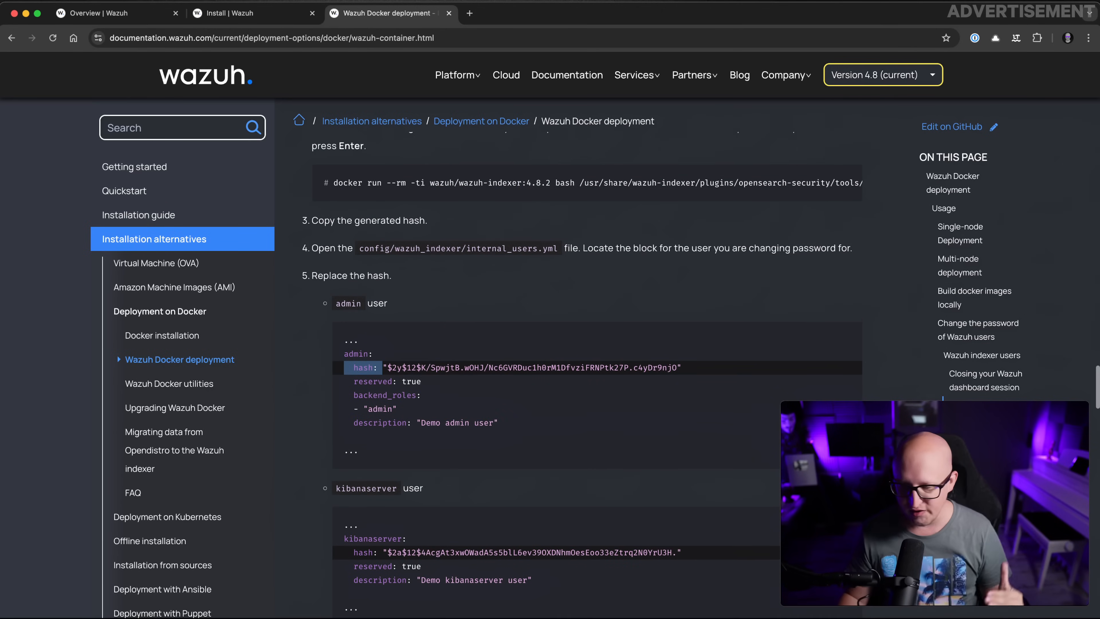
key(super+Tab)
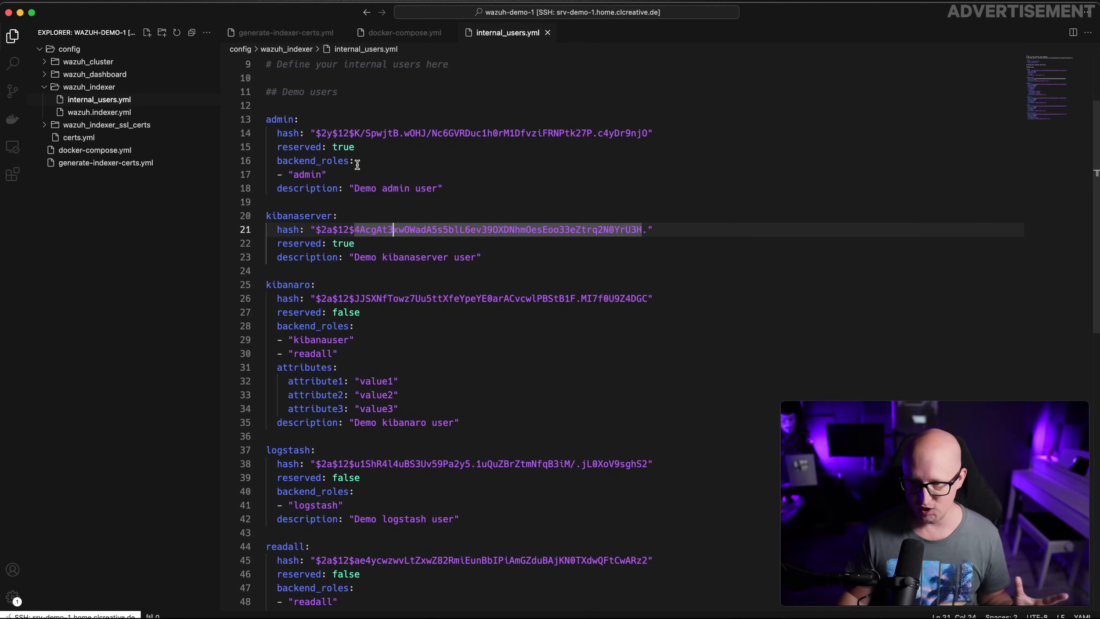
Close the internal_users.yml tab and scroll back up in docker-compose.yml
click(406, 247)
click(380, 266)
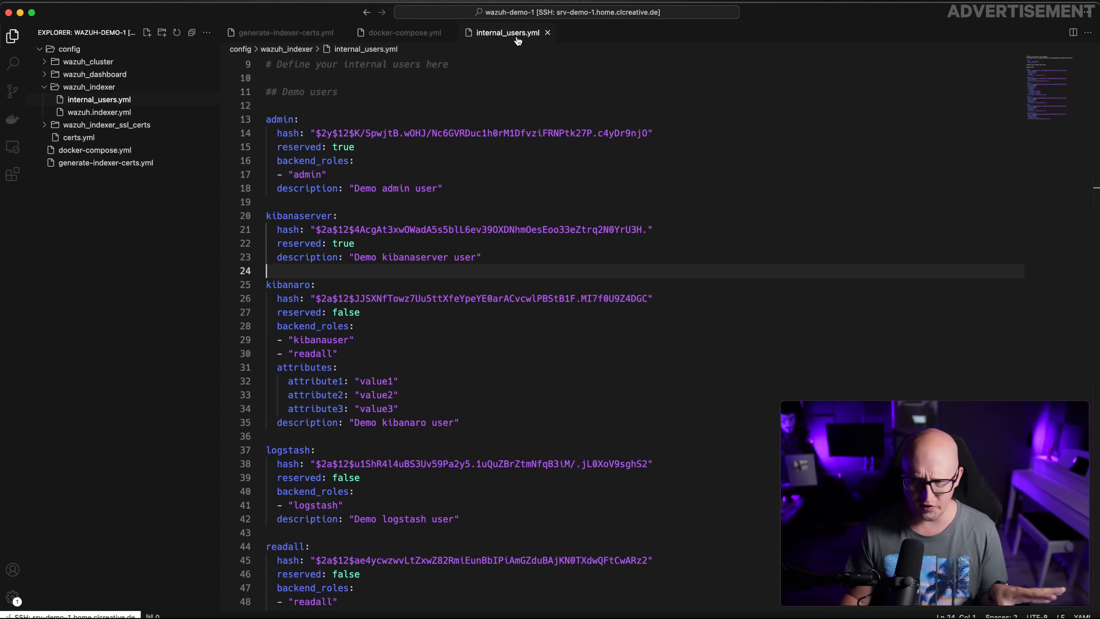
click(548, 32)
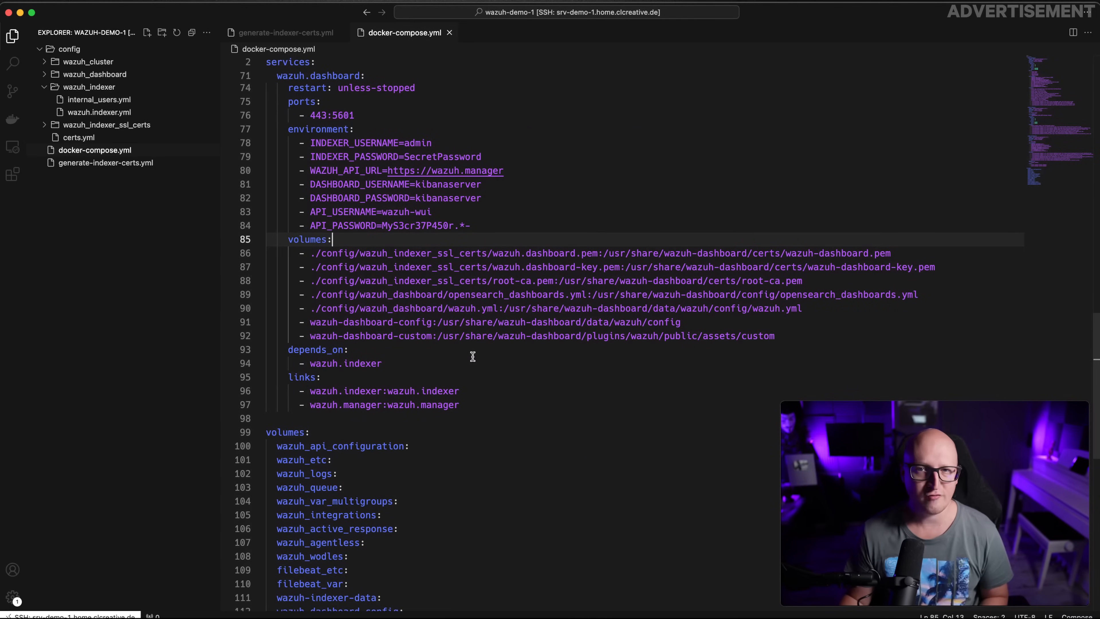
scroll(466, 354, up, 15)
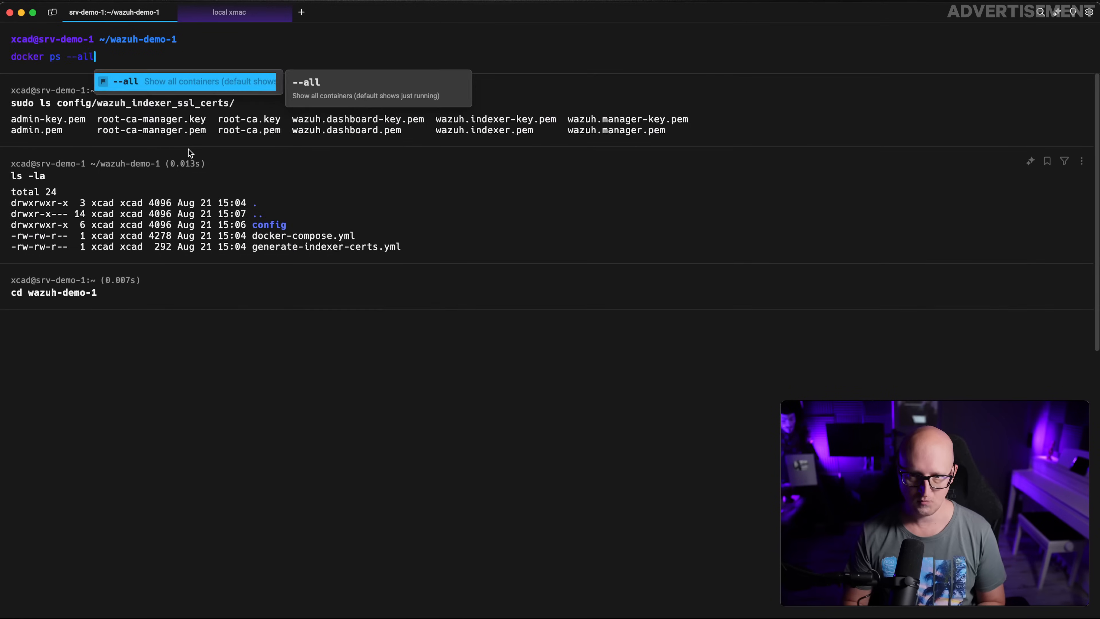
Run docker ps --all, showing only traefik-demo-1 running on ports 80 and 443
key(Return)
drag(22, 130, 1021, 123)
drag(1021, 127, 12, 127)
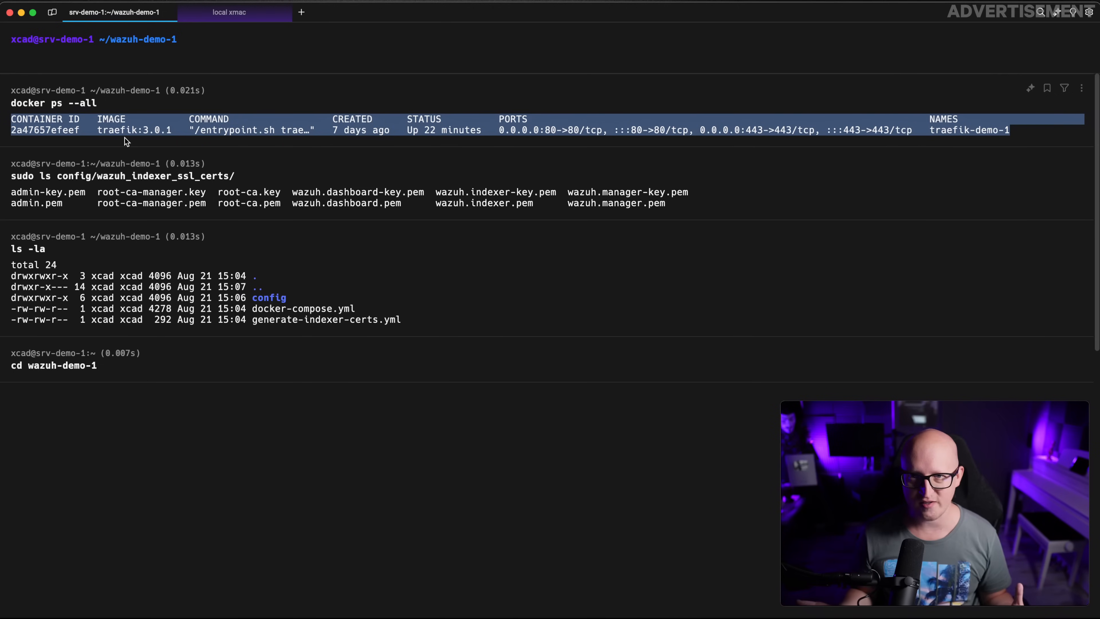
click(169, 140)
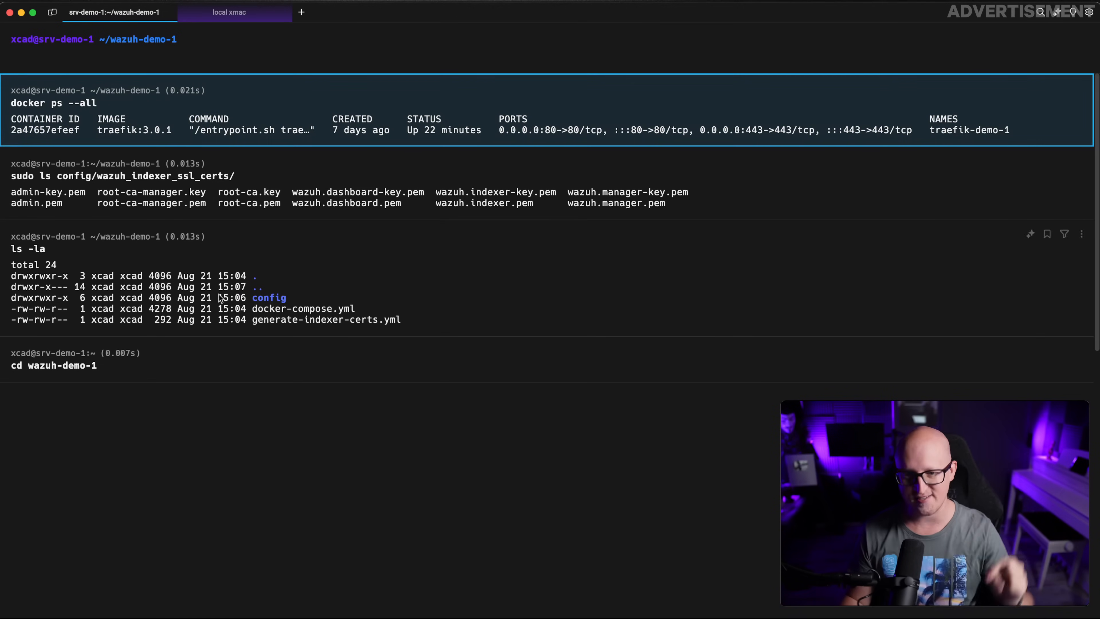
Delete the wazuh.dashboard service's 443:5601 ports mapping
key(super+Tab)
scroll(403, 264, down, 15)
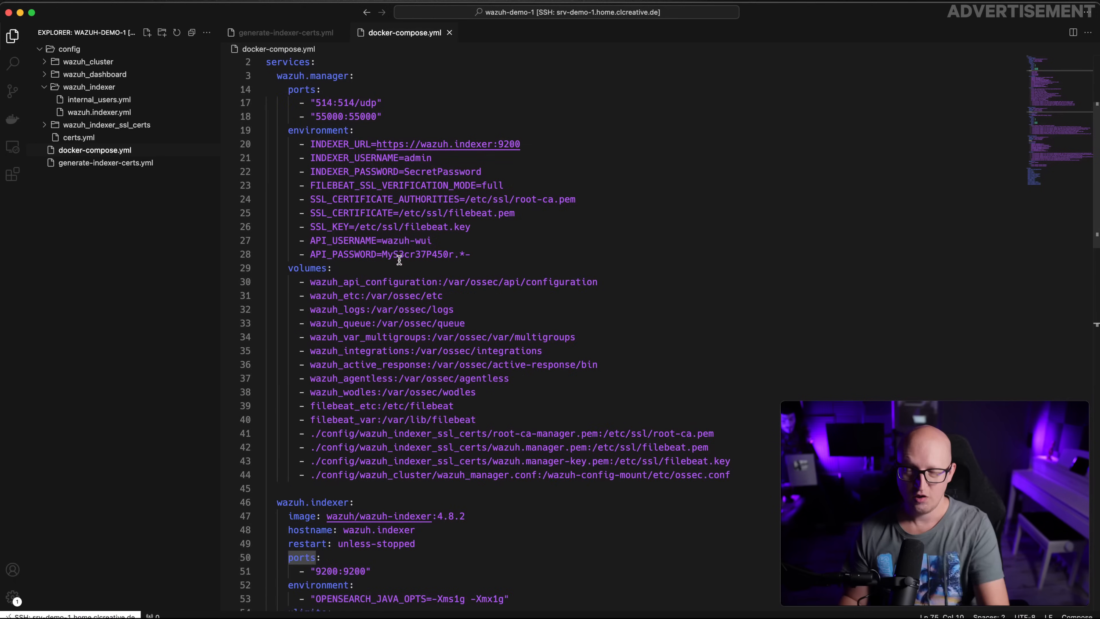
scroll(403, 264, down, 3)
drag(278, 205, 460, 565)
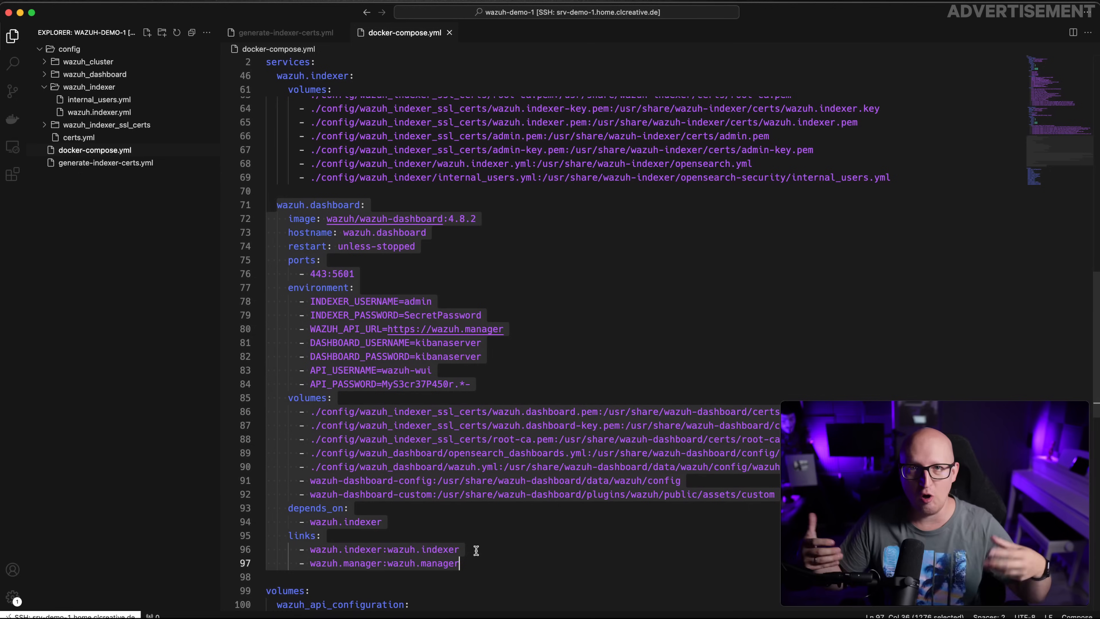
drag(354, 274, 236, 259)
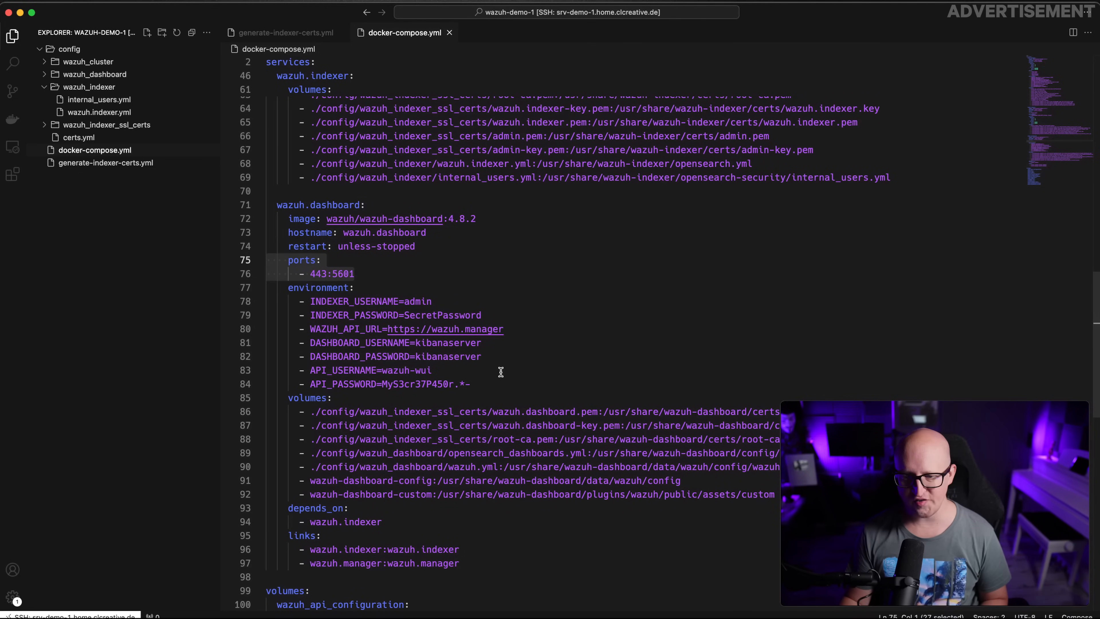
key(BackSpace)
key(BackSpace)
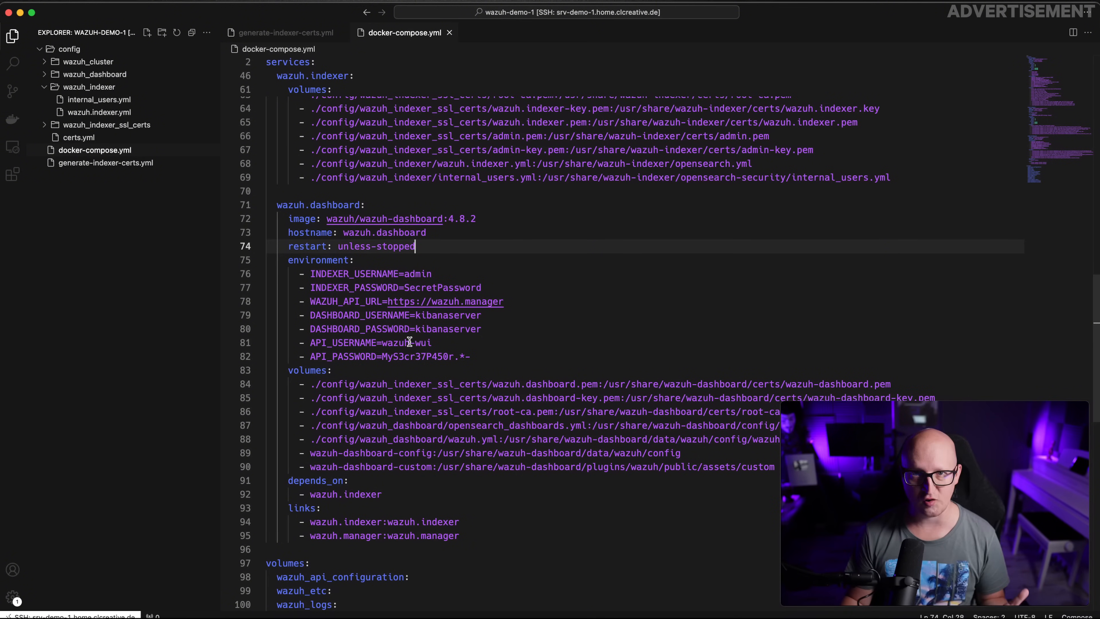
Start a new service-level line after the dashboard's last volume entry
click(366, 467)
key(End)
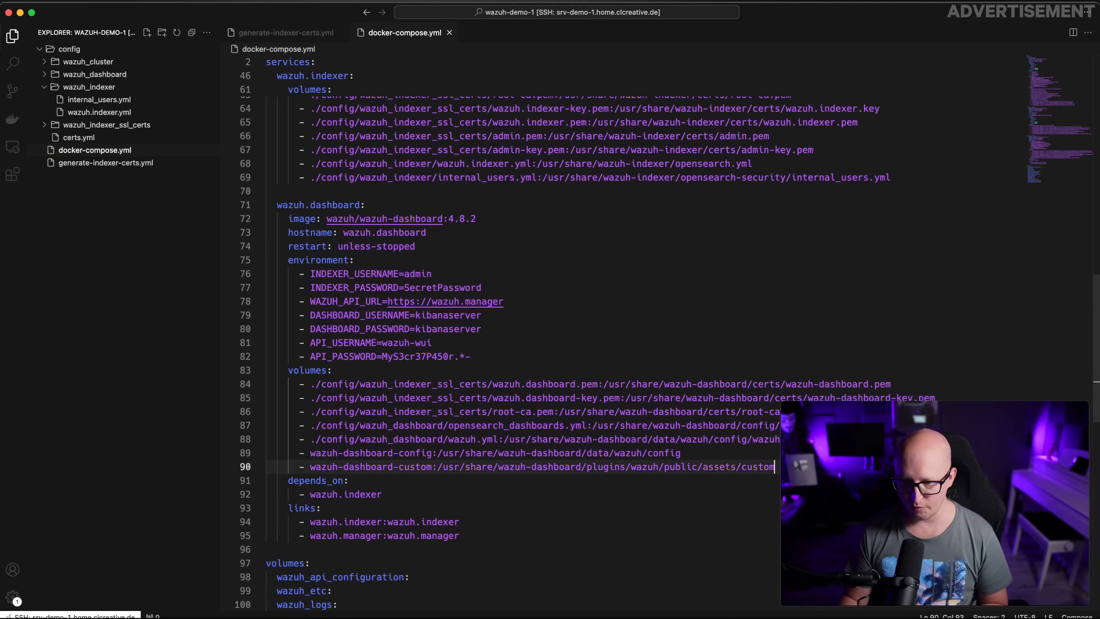
key(Return)
key(BackSpace)
Paste the Traefik labels block and review traefik.enable and the Host rule hostname
text(labels:   - traefik.enable=true   - traefik.http.routers.wazuh-prod-1-https.entrypoints=websecure   - traefik.http.routers.wazuh-prod-1-https.rule=Host(`wazuh-demo-1.srv-demo-1.home.clcreative.de`)   - traefik.http.routers.wazuh-prod-1-https.tls=true   - traefik.http.routers.wazuh-prod-1-https.tls.certresolver=cloudflare   - traefik.http.services.wazuh-prod-1-service.loadbalancer.server.port=5601   - traefik.http.services.wazuh-prod-1-service.loadbalancer.server.scheme=https)
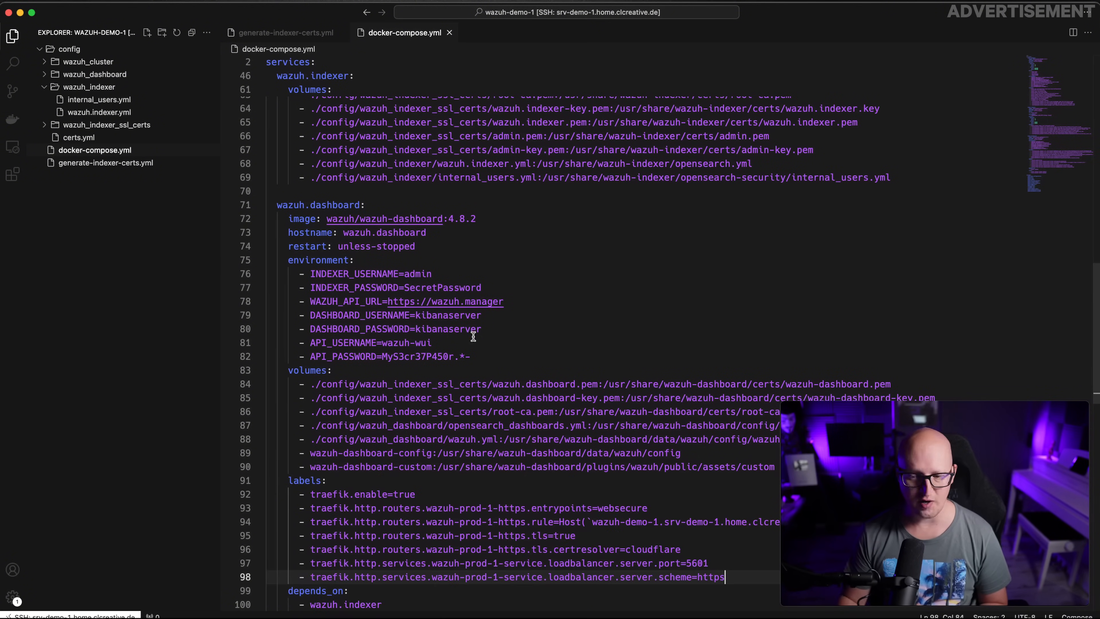
scroll(520, 304, down, 7)
drag(308, 219, 423, 218)
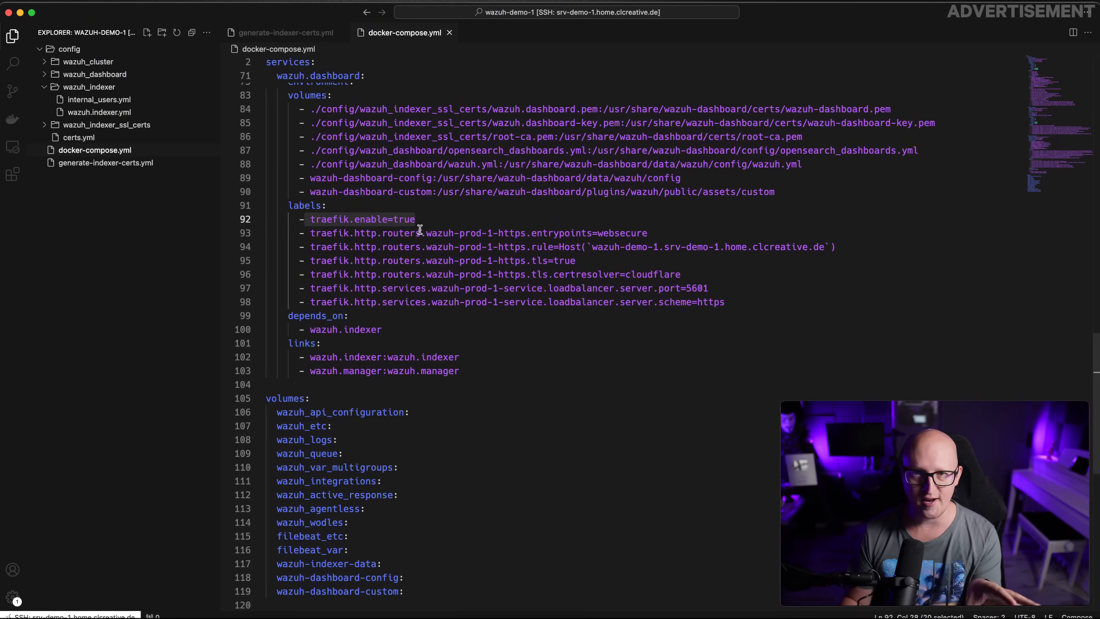
click(541, 247)
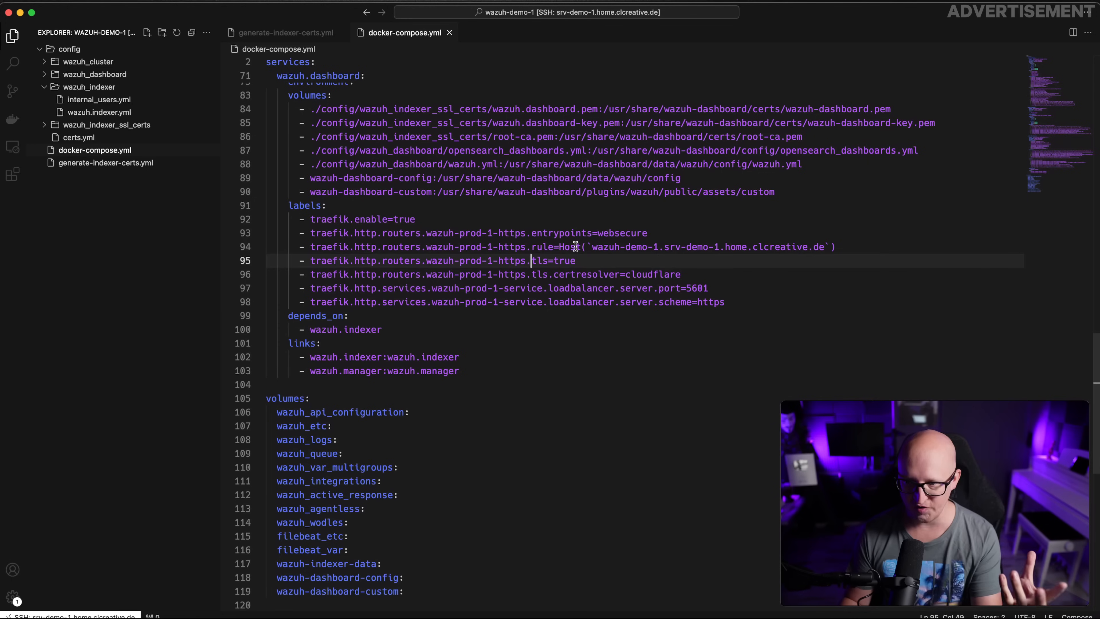
drag(592, 247, 822, 251)
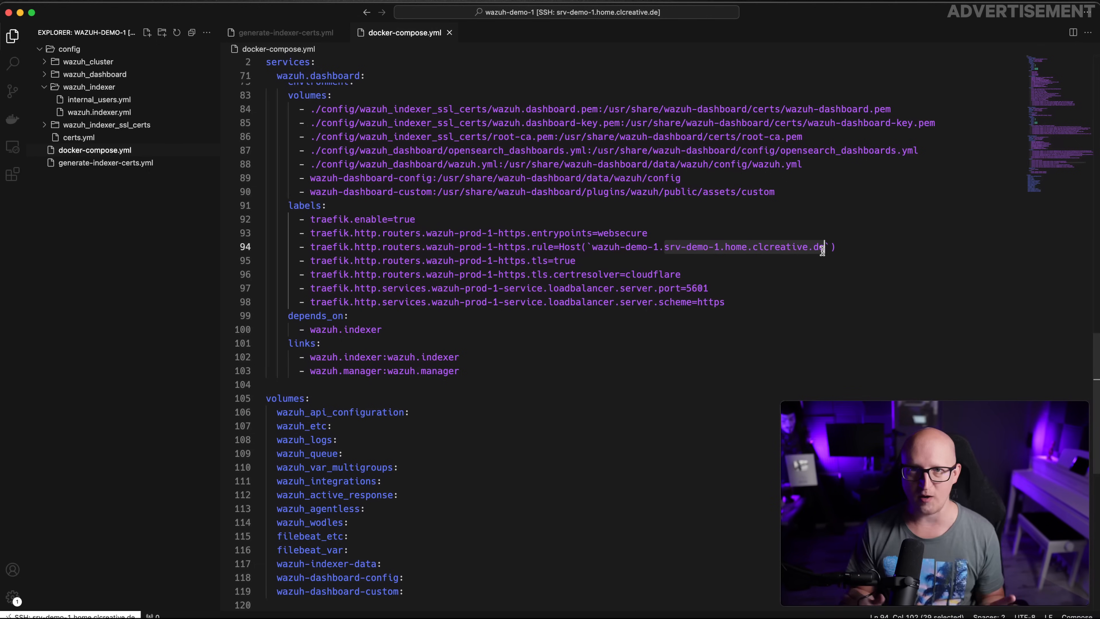
drag(823, 249, 592, 250)
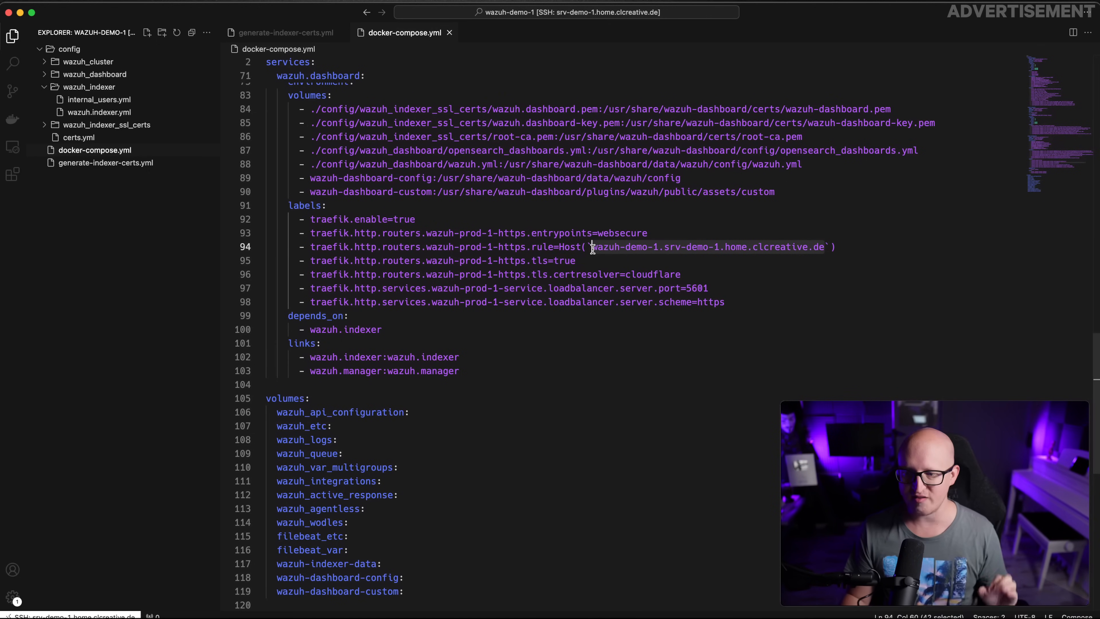
click(691, 247)
Review the tls certresolver=cloudflare label, load balancer service name and https scheme
click(511, 260)
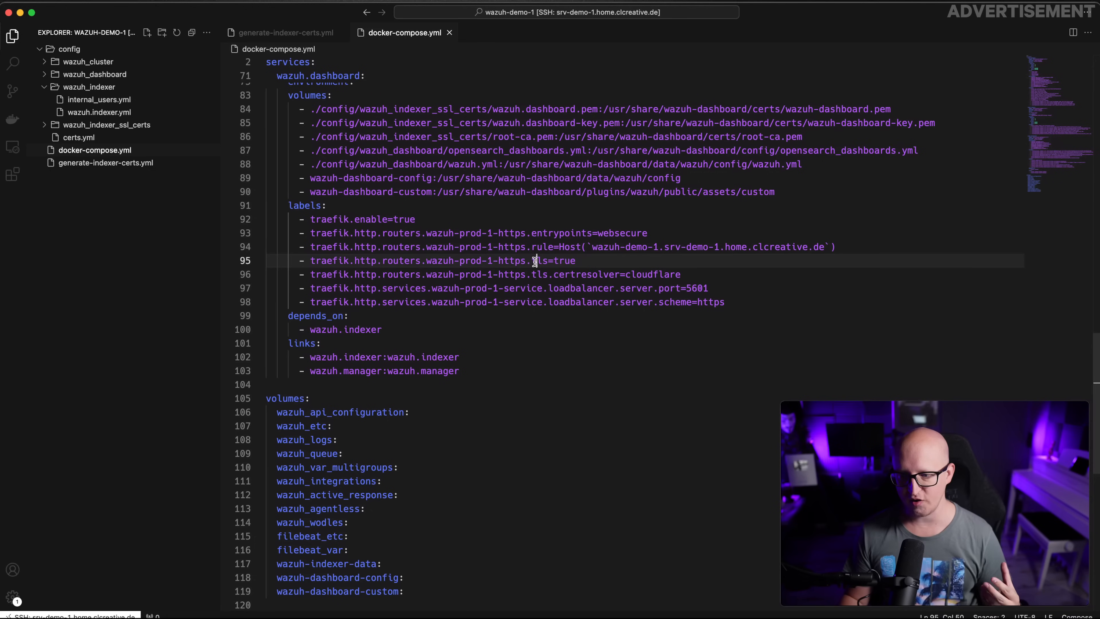
click(559, 275)
drag(559, 274, 677, 274)
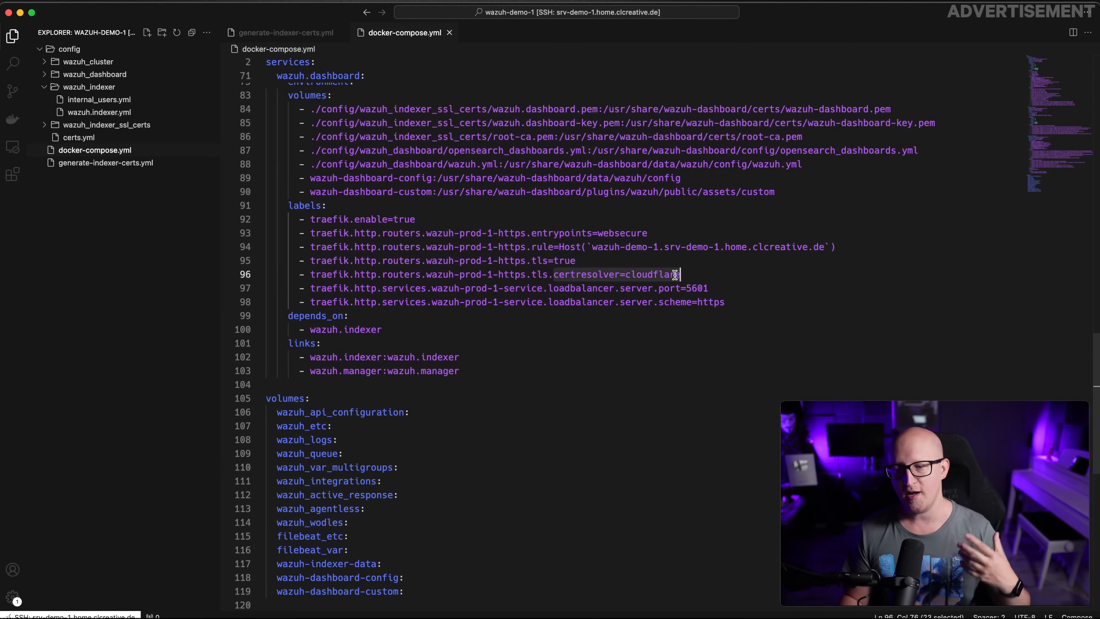
scroll(661, 286, down, 2)
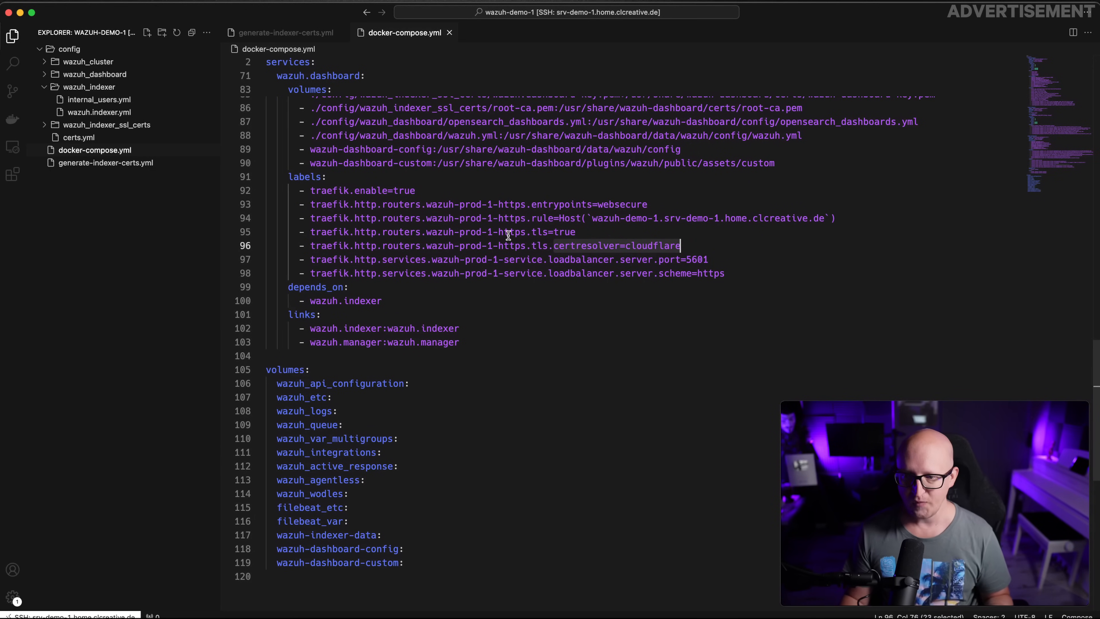
drag(310, 260, 618, 262)
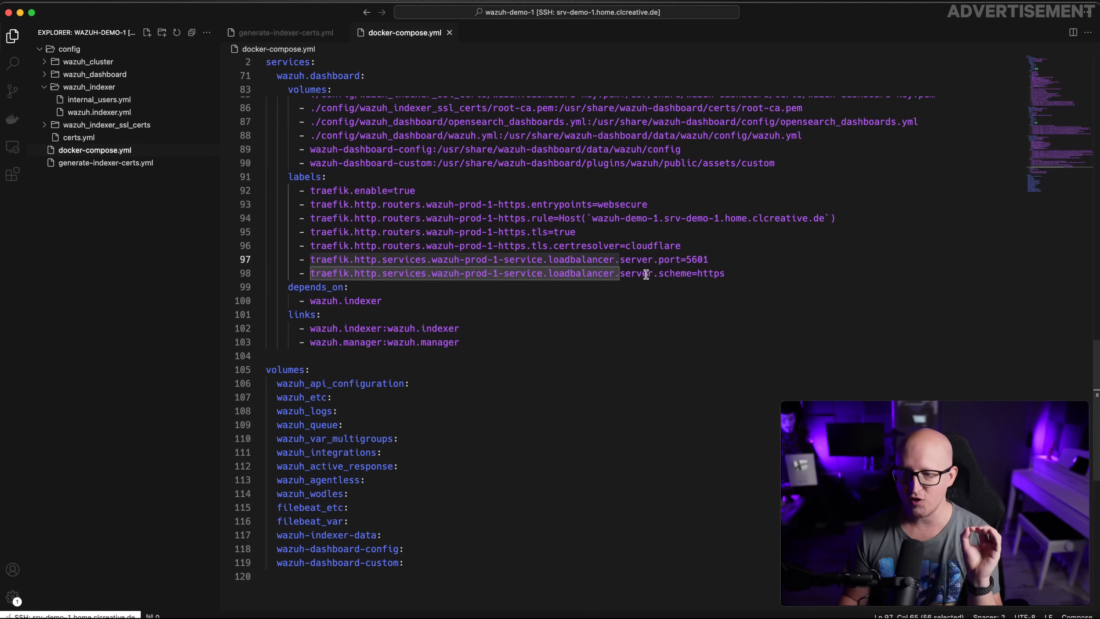
double_click(705, 274)
Review the cert resolver and 5601 port labels in the dashboard service
scroll(586, 288, up, 5)
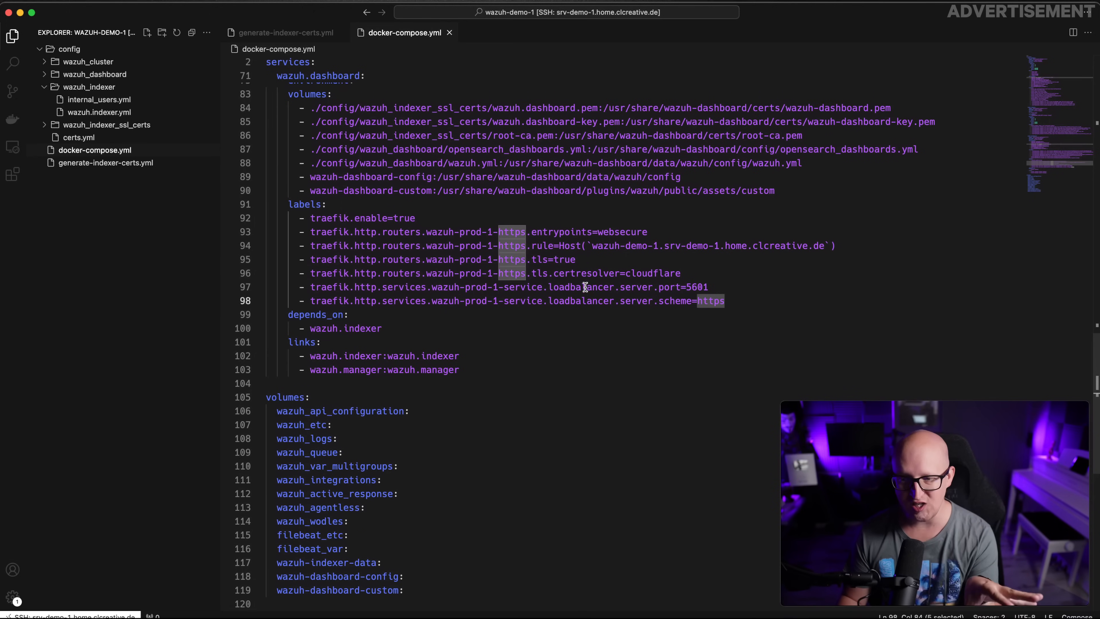
scroll(402, 236, up, 3)
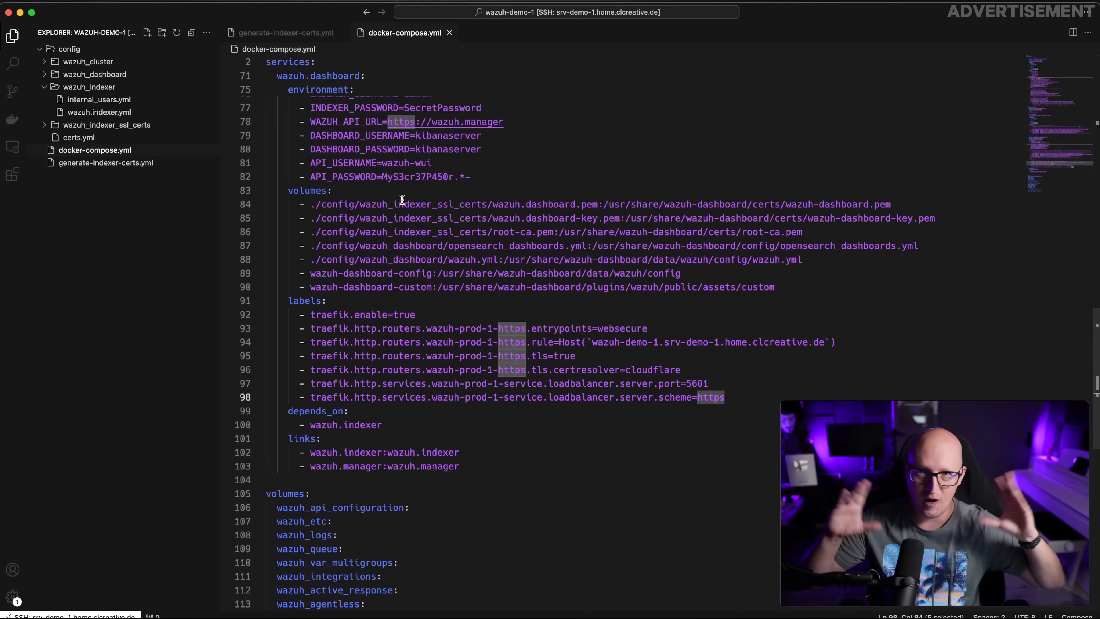
drag(710, 383, 263, 377)
double_click(698, 385)
scroll(630, 352, up, 5)
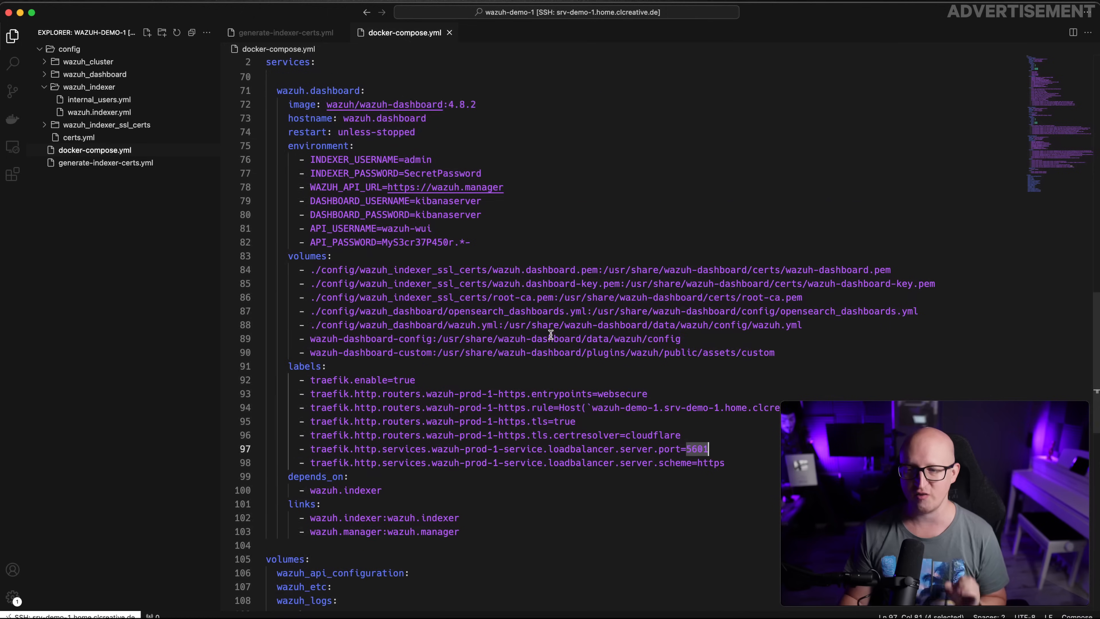
scroll(522, 334, down, 5)
click(755, 382)
drag(755, 382, 213, 311)
click(509, 382)
scroll(388, 221, up, 3)
scroll(389, 222, down, 1)
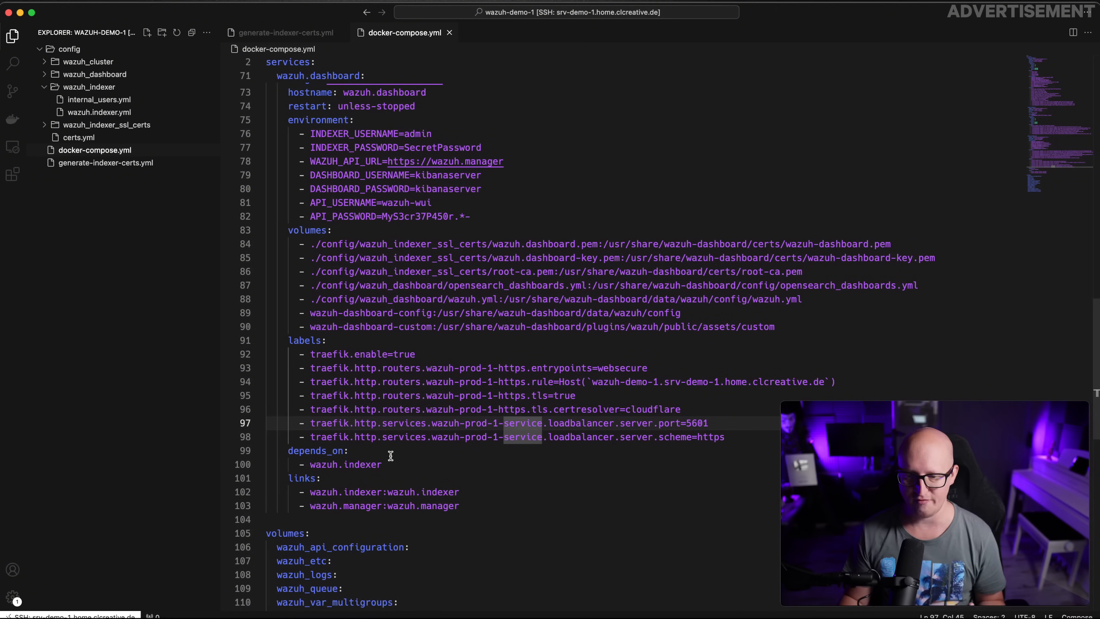
Declare a top-level frontend network with external: true at the end of the file
click(748, 438)
key(Return)
key(Return)
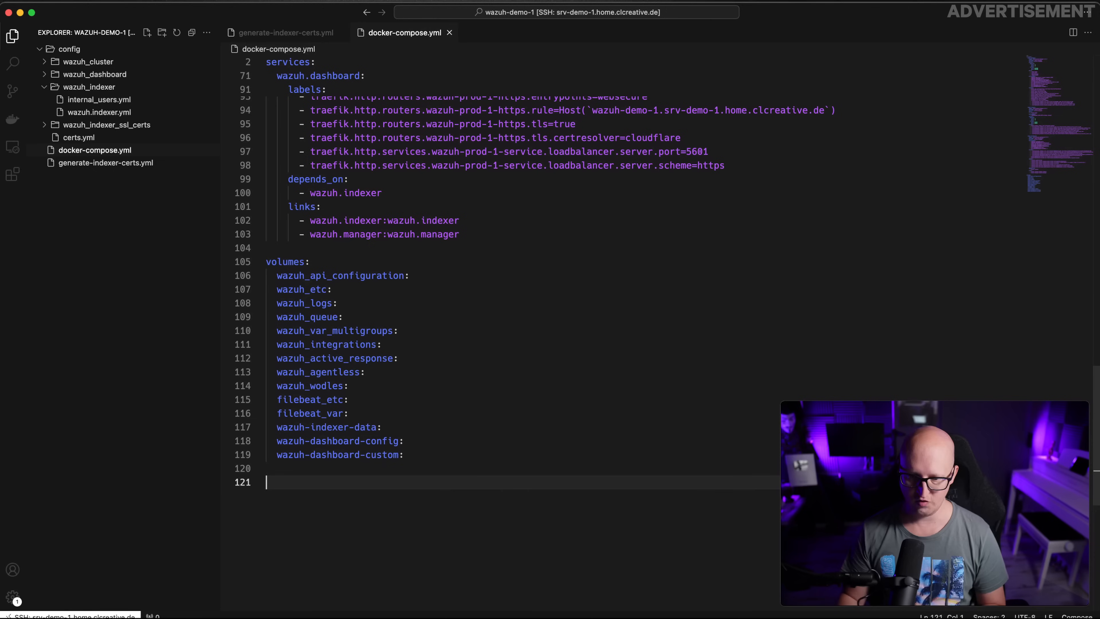
text(netwo)
key(Tab)
key(Return)
text(frontend:)
key(Return)
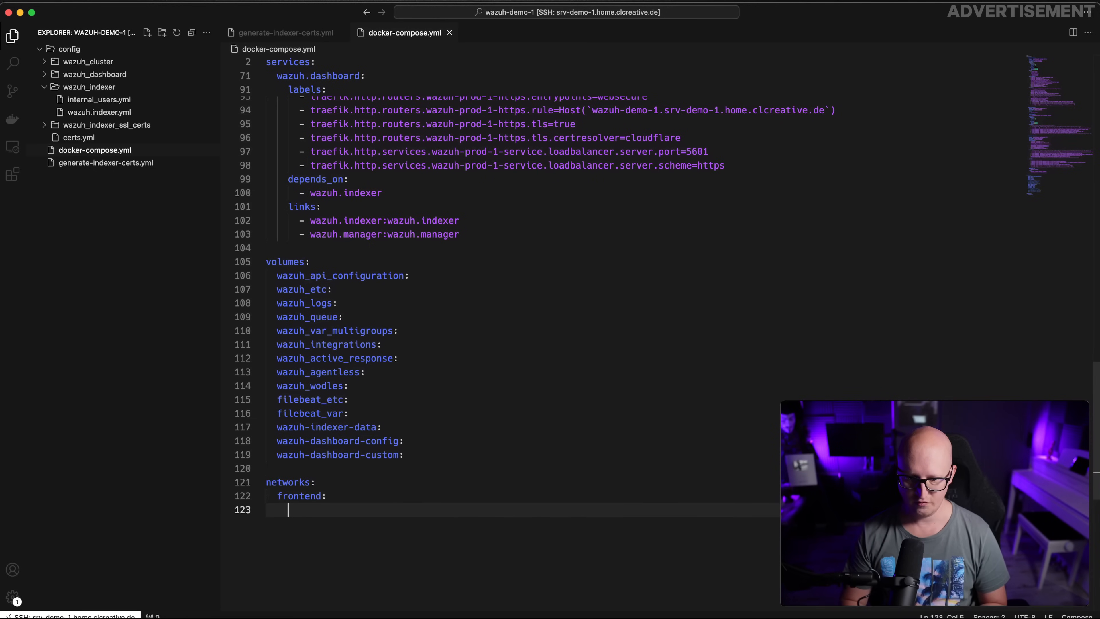
text(ext)
key(Tab)
Add a networks list with frontend to the wazuh.dashboard service
key(Return)
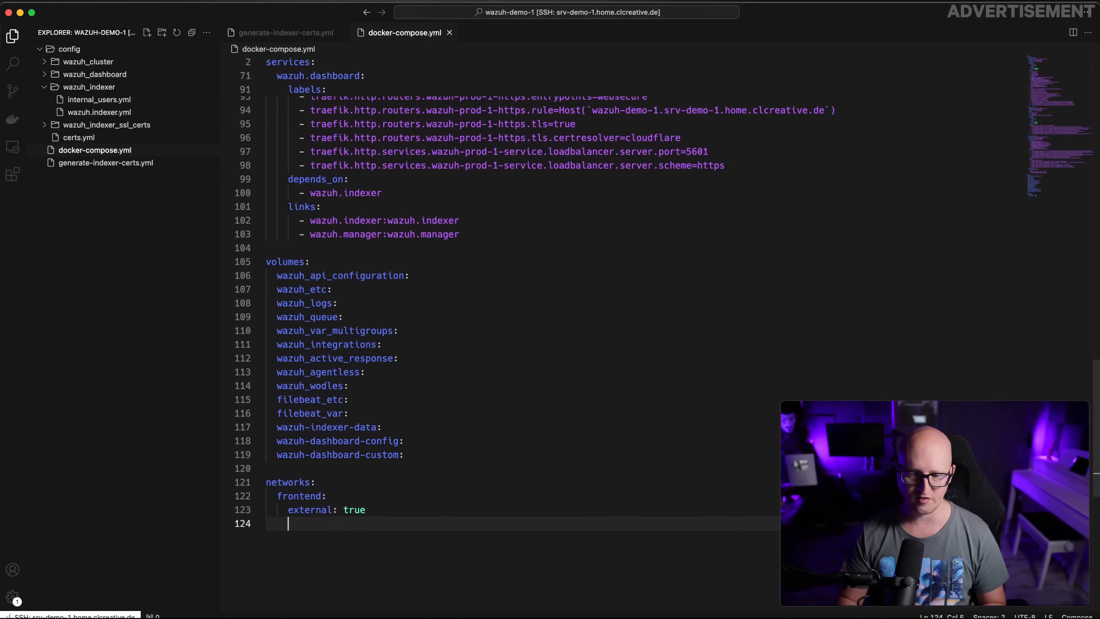
drag(398, 512, 309, 496)
scroll(505, 312, up, 3)
click(390, 290)
key(Return)
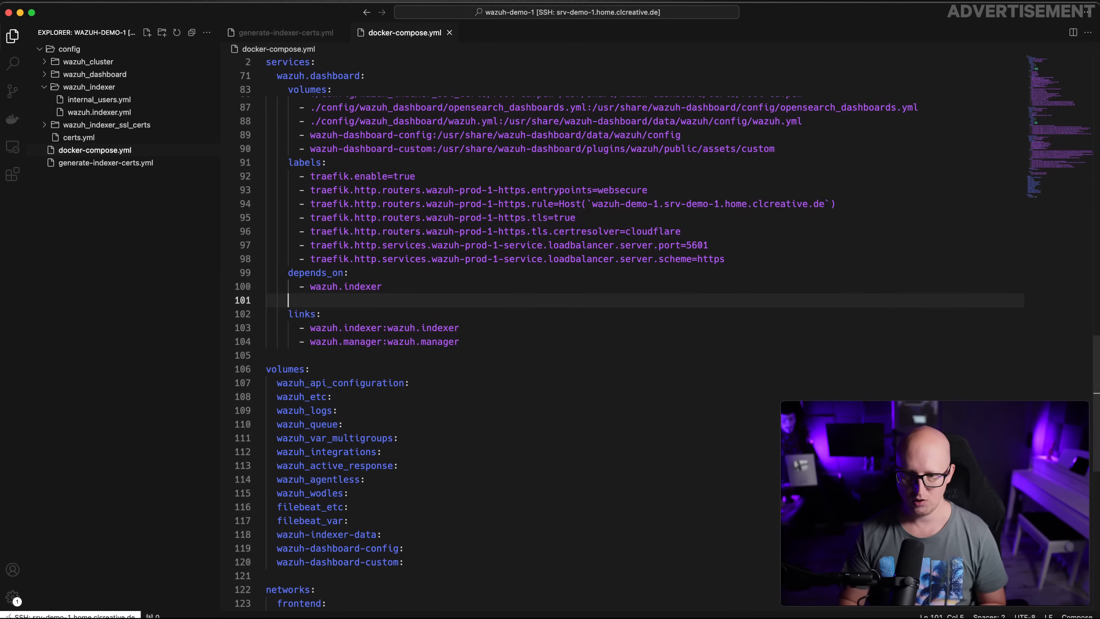
text(network)
key(Tab)
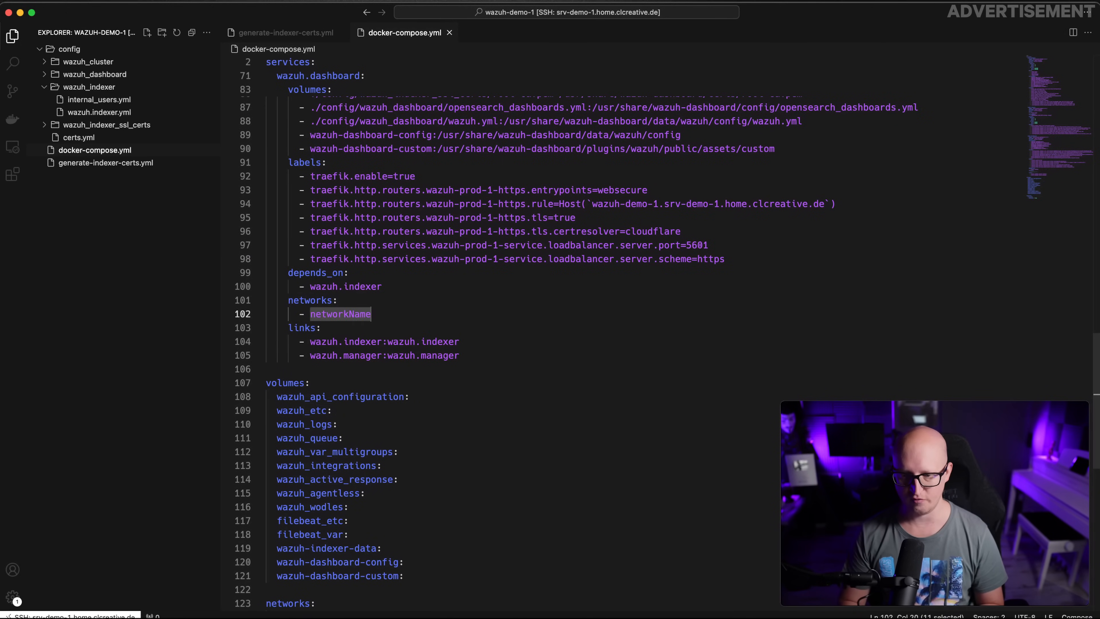
text(frontend)
Delete the wazuh.dashboard service's links block
drag(288, 328, 226, 330)
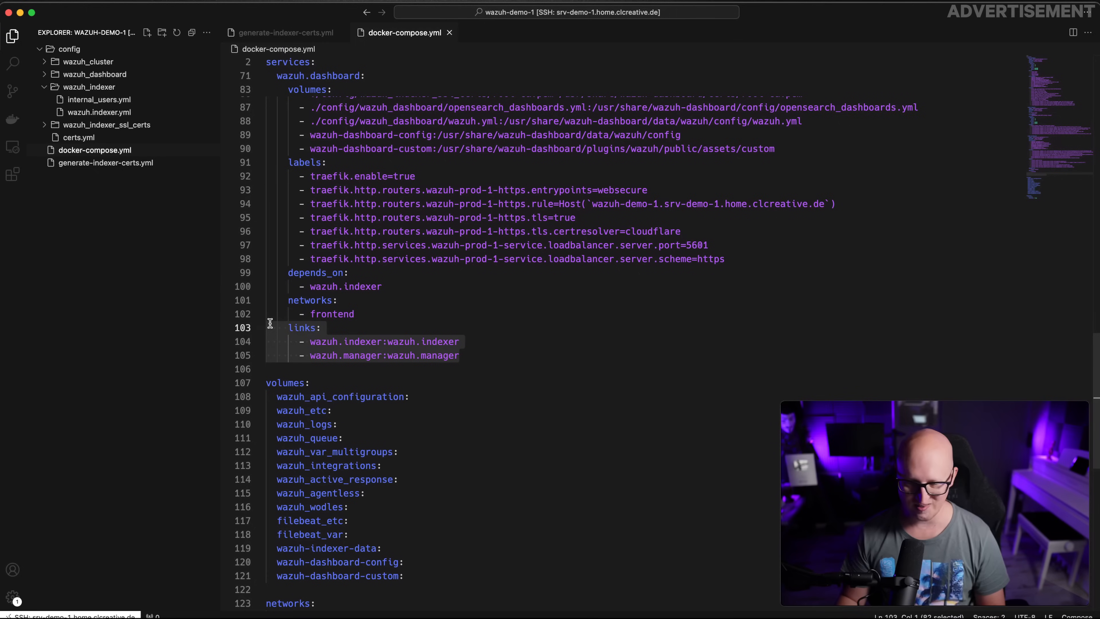
click(516, 377)
drag(491, 351, 227, 331)
key(BackSpace)
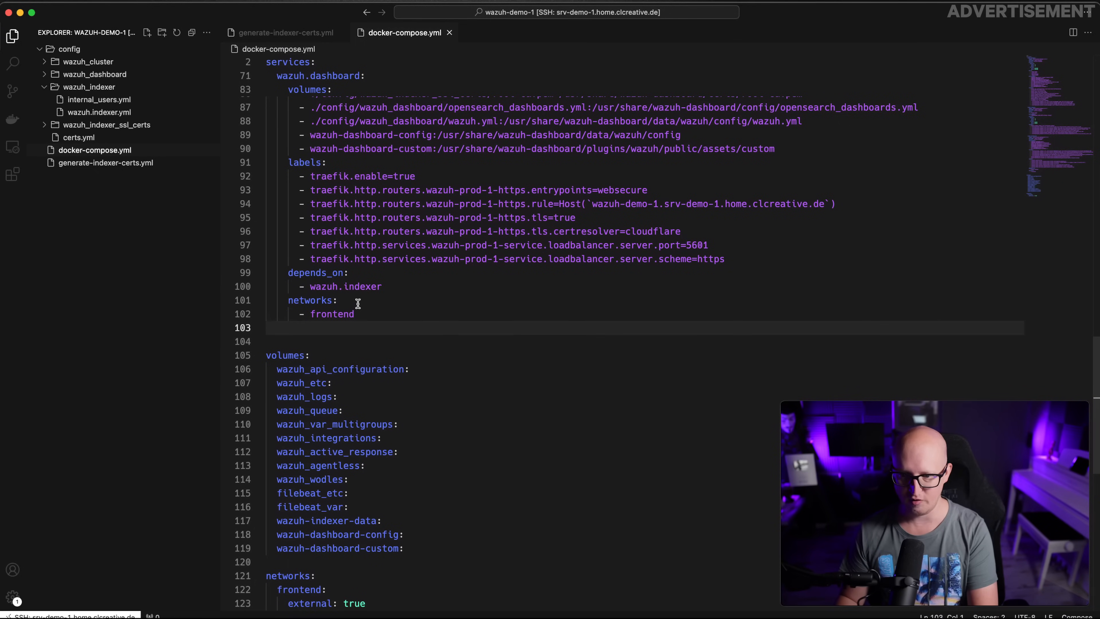
key(BackSpace)
drag(371, 316, 233, 300)
key(ctrl+c)
Add the frontend network to the wazuh.indexer and wazuh.manager services
scroll(353, 292, up, 9)
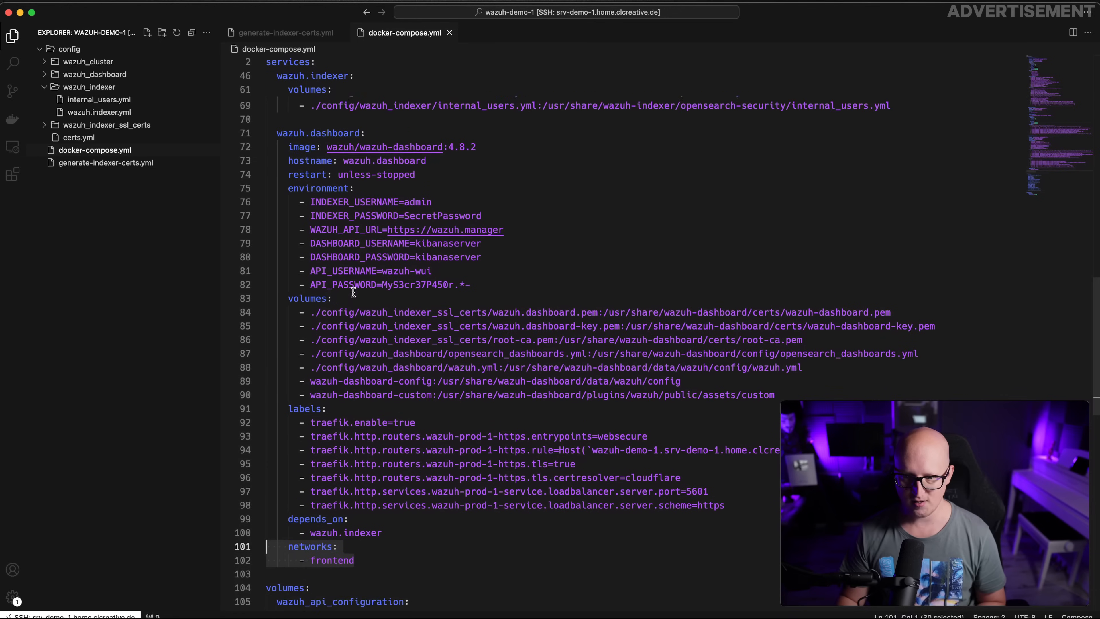
click(297, 240)
key(ctrl+v)
key(Return)
scroll(367, 264, up, 6)
click(291, 141)
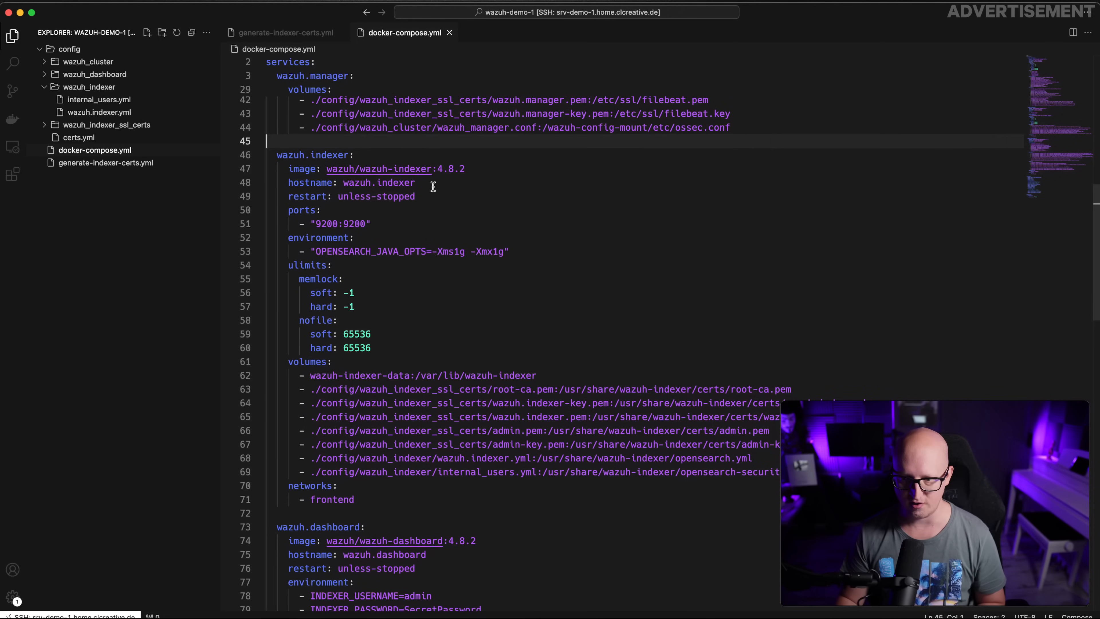
key(ctrl+v)
key(Return)
Review the complete docker-compose.yml with all three services on the frontend network
scroll(433, 187, up, 6)
scroll(433, 188, up, 6)
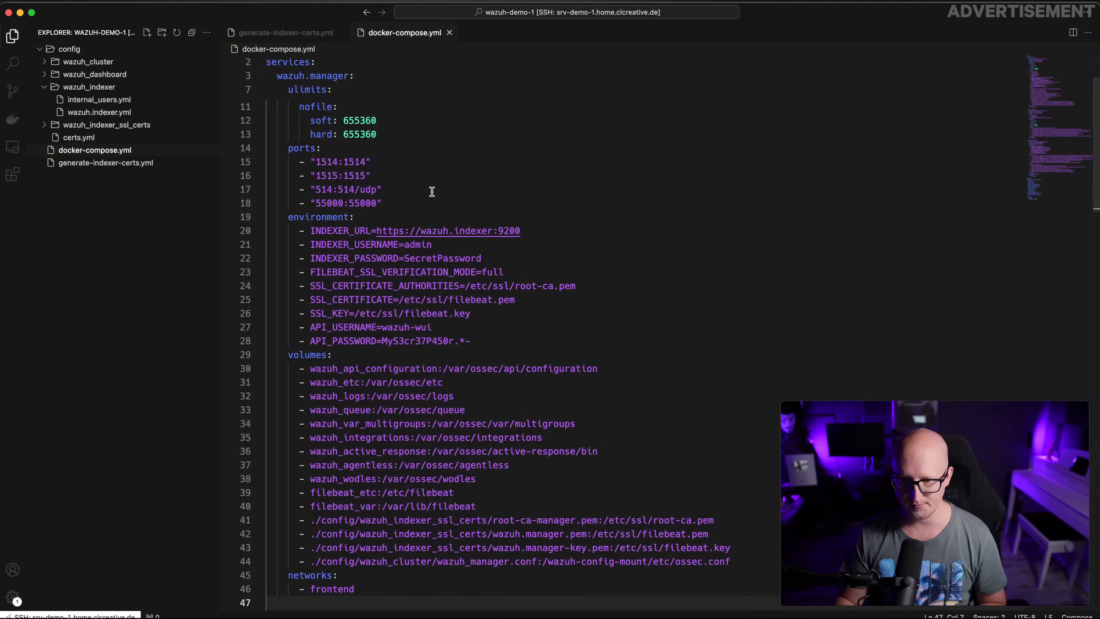
scroll(411, 300, down, 20)
scroll(411, 331, down, 4)
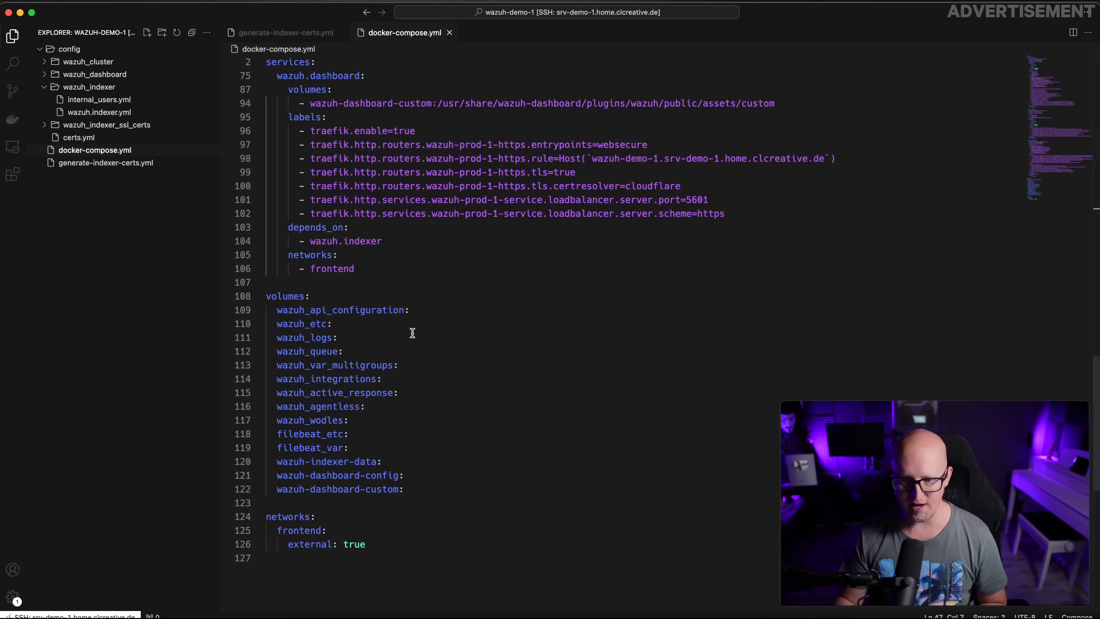
click(423, 523)
key(super+shift+Up)
click(523, 309)
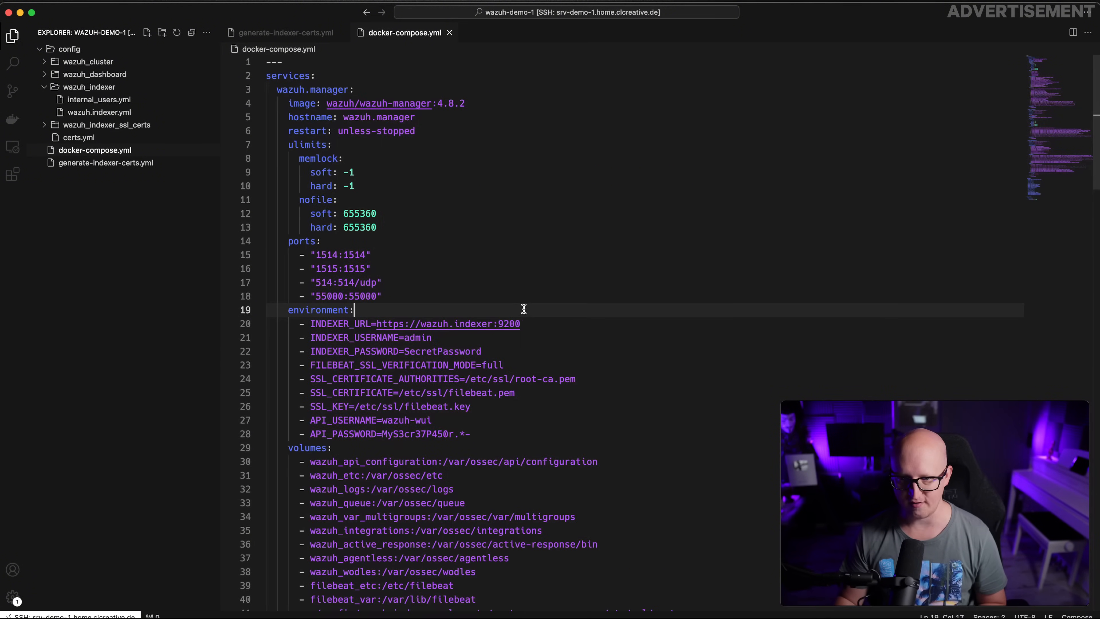
scroll(523, 310, down, 3)
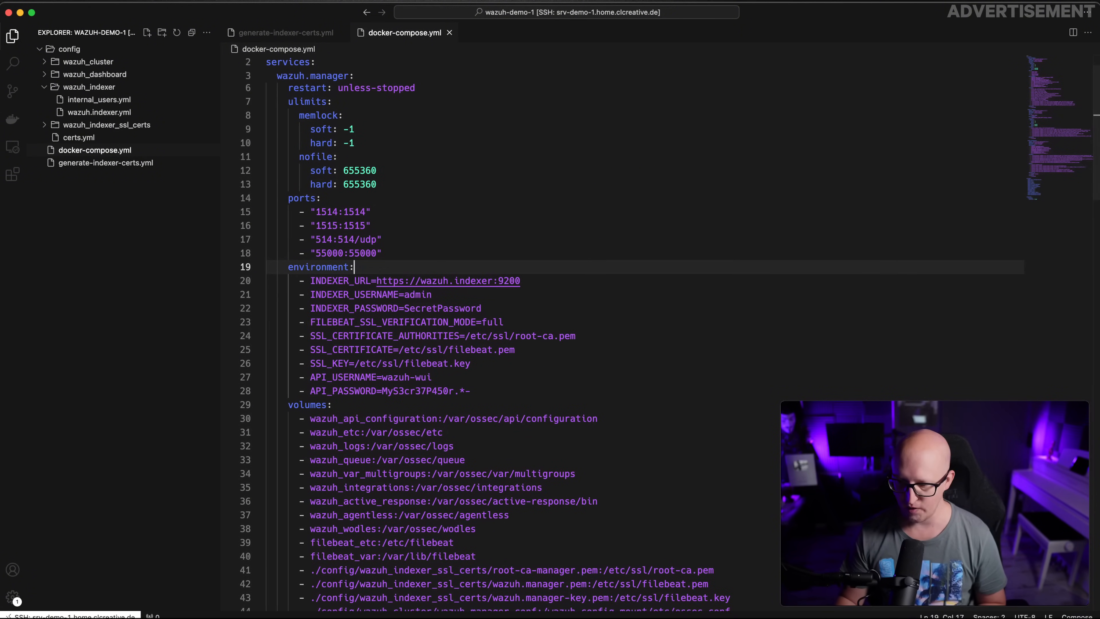
key(super+Tab)
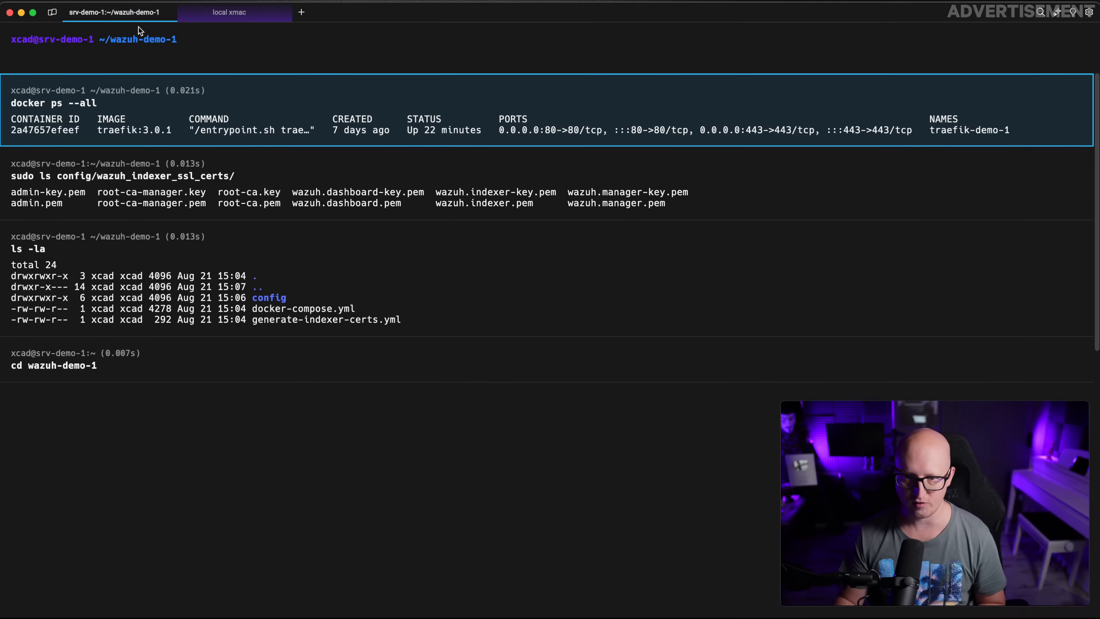
Run docker compose up -d in ~/wazuh-demo-1 to start the Wazuh stack detached
click(163, 46)
text(docker compsoe)
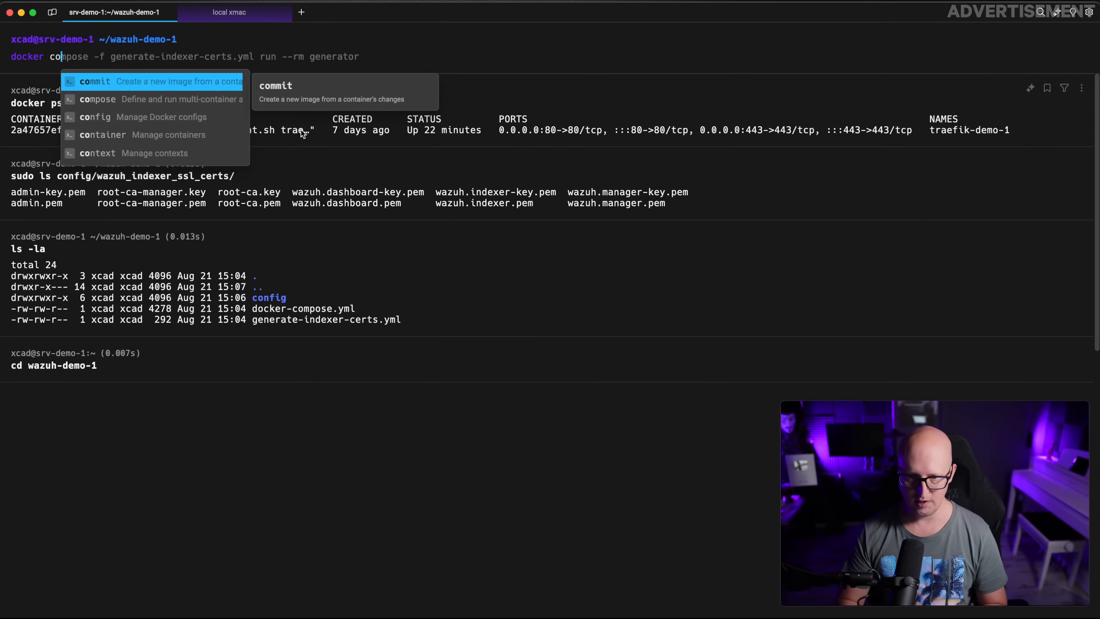
key(BackSpace)
key(BackSpace)
key(BackSpace)
key(BackSpace)
text(ose up -d)
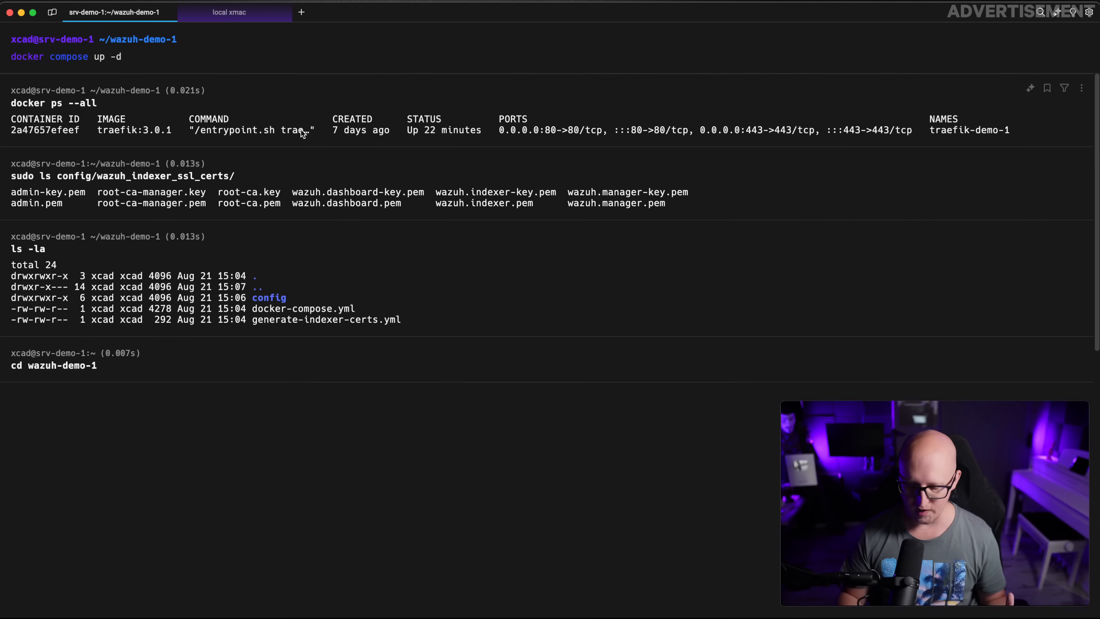
key(Return)
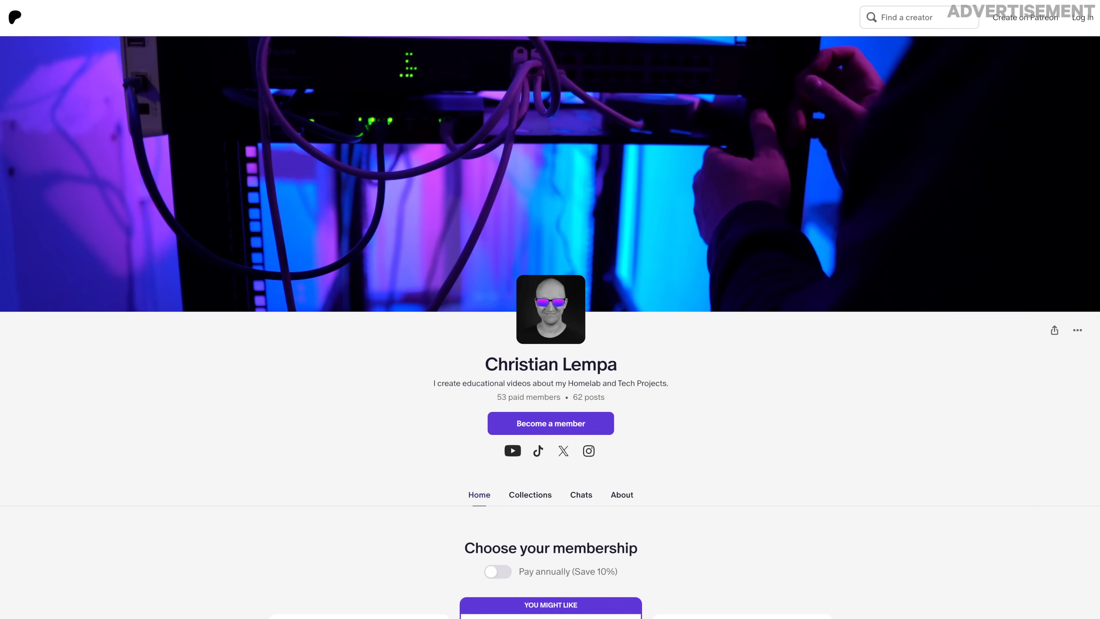
scroll(617, 399, down, 15)
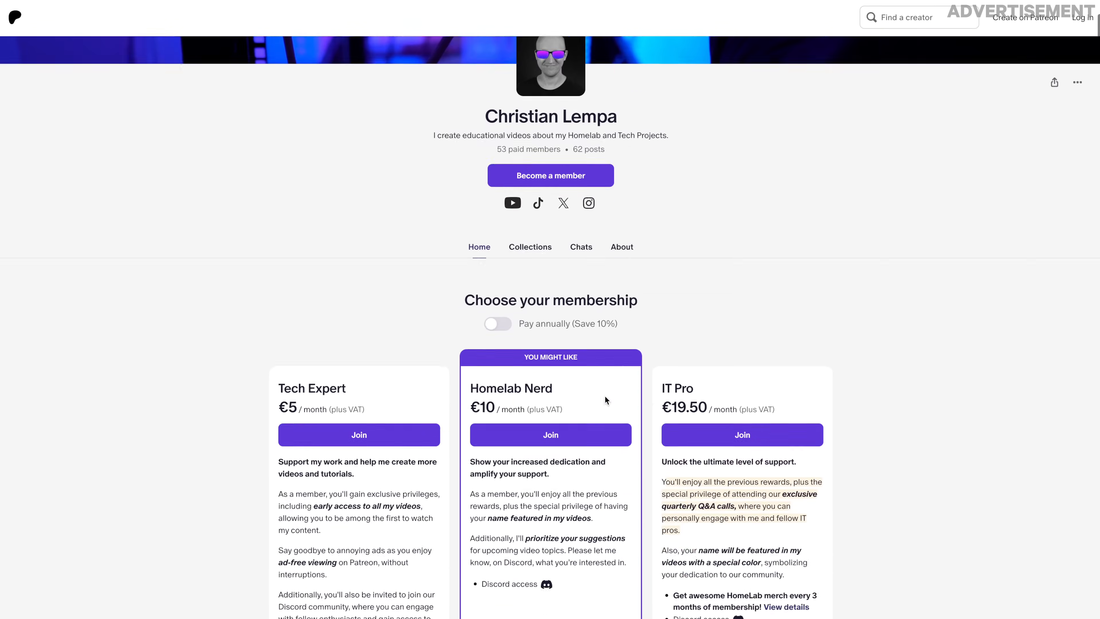
scroll(605, 396, down, 20)
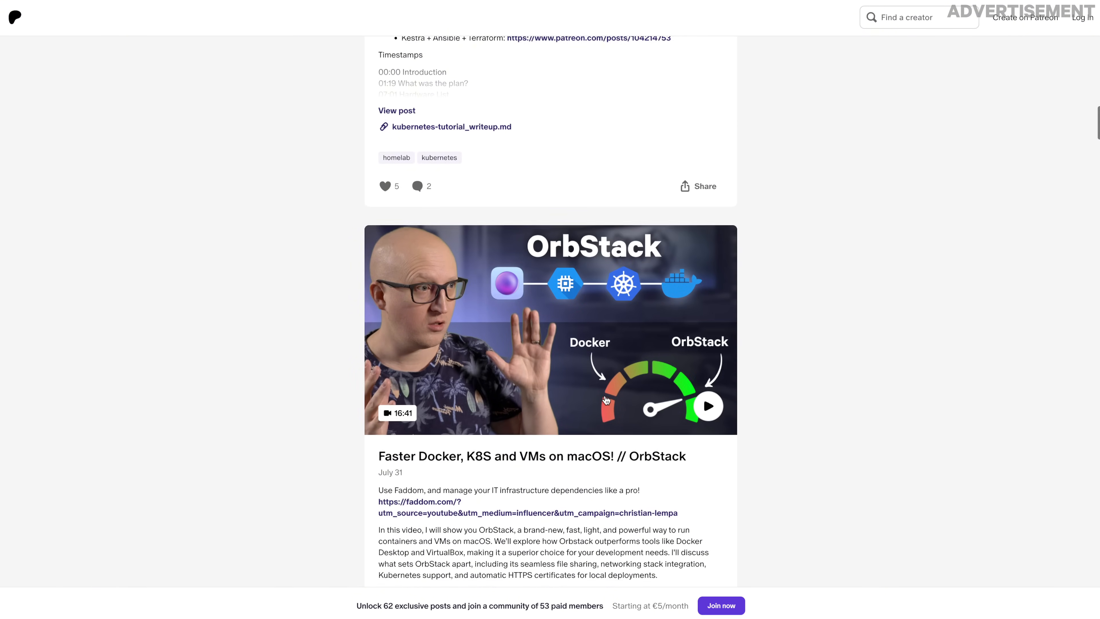
scroll(604, 394, down, 15)
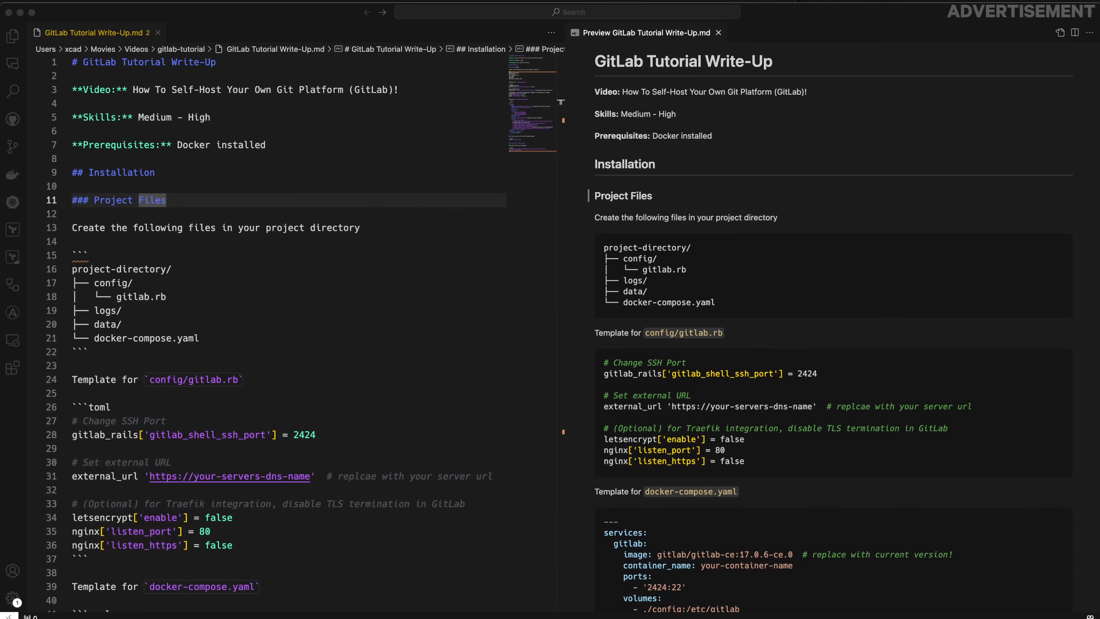
click(263, 255)
scroll(561, 269, down, 3)
scroll(561, 271, down, 10)
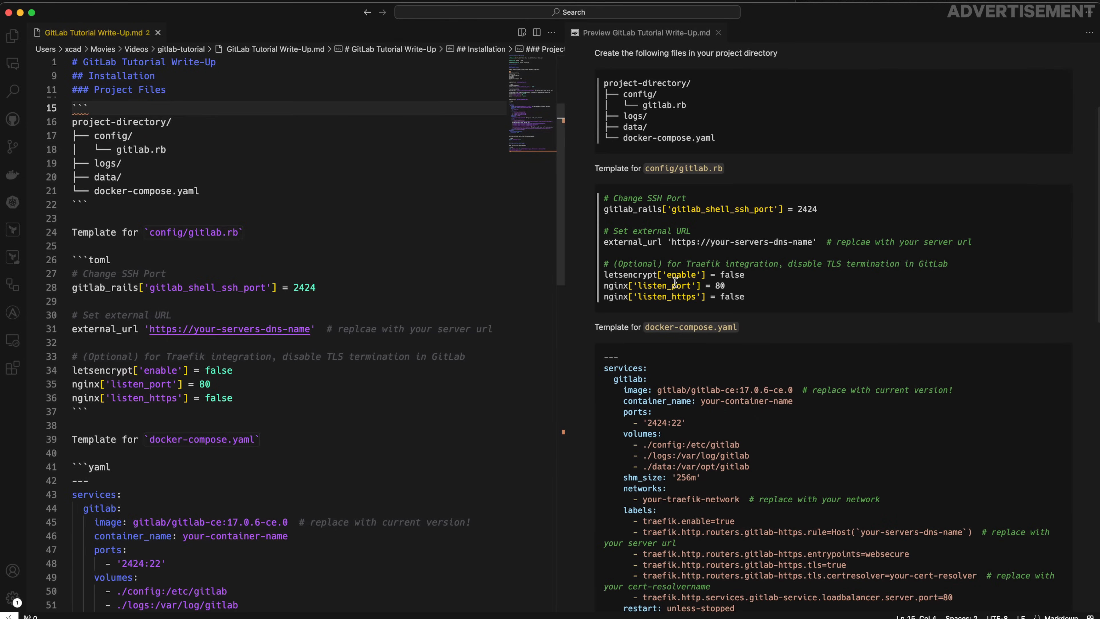
scroll(628, 282, down, 3)
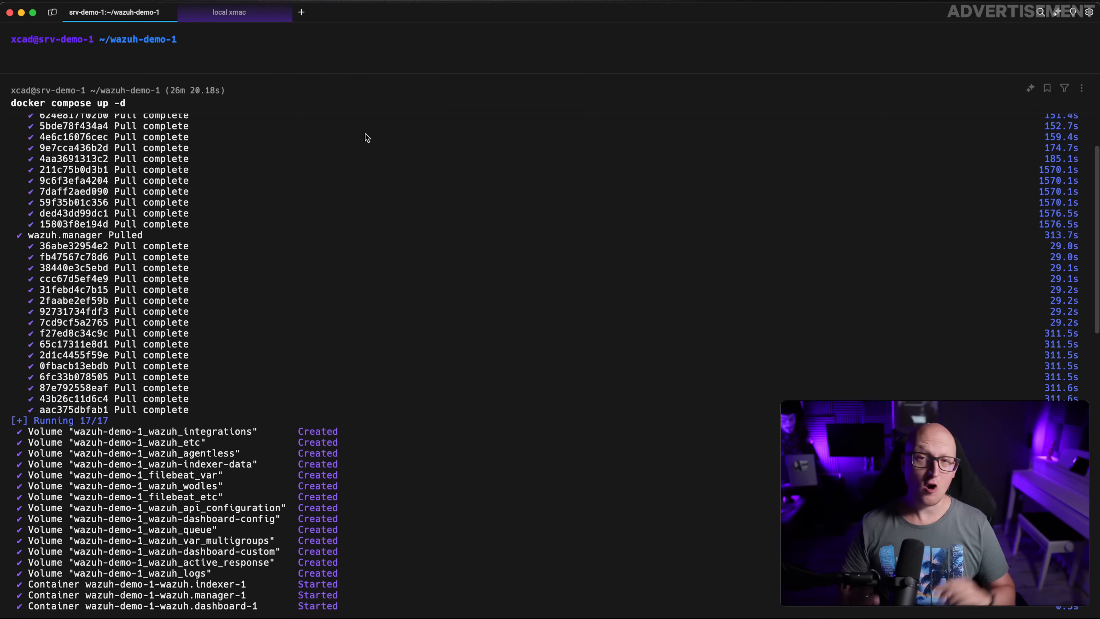
Verify with docker compose ps that all three Wazuh containers are up, then switch to the Wazuh docs window
text(docker compose ps)
key(Return)
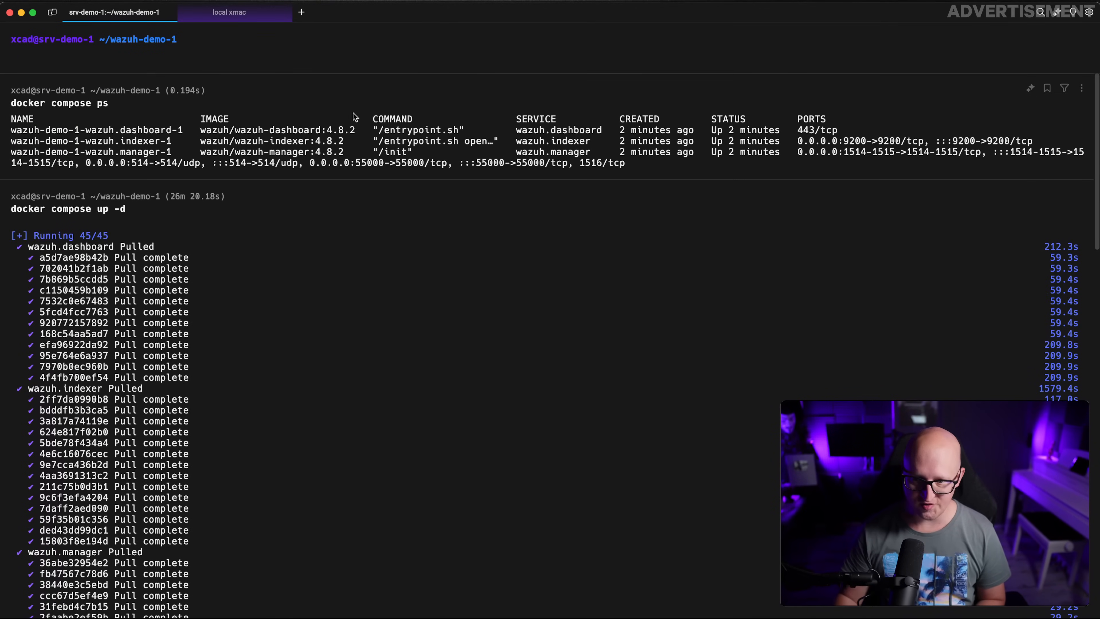
drag(635, 130, 191, 138)
click(175, 149)
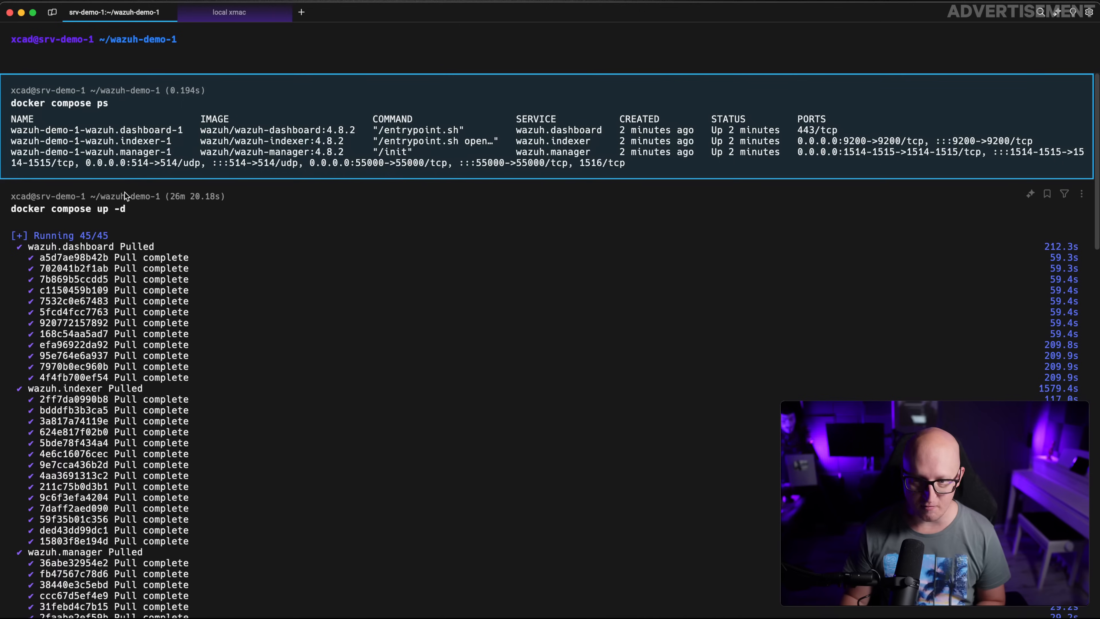
right_click(91, 617)
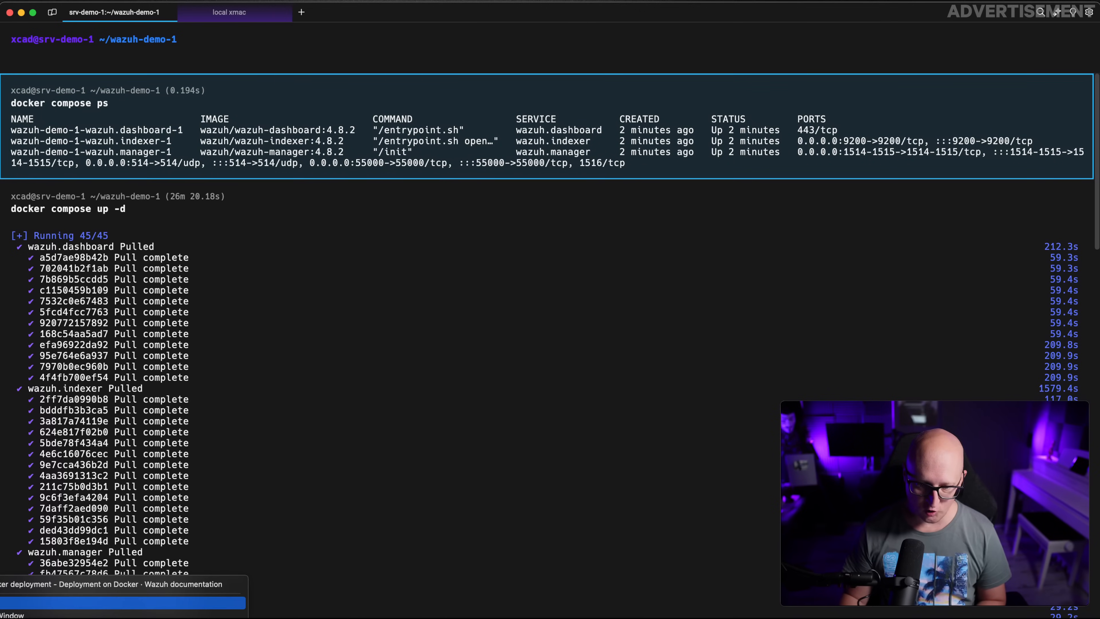
click(90, 585)
Load wazuh-demo-1.srv-demo-1.home in a new browser tab to reach the Wazuh login page
click(470, 13)
text(wazuh)
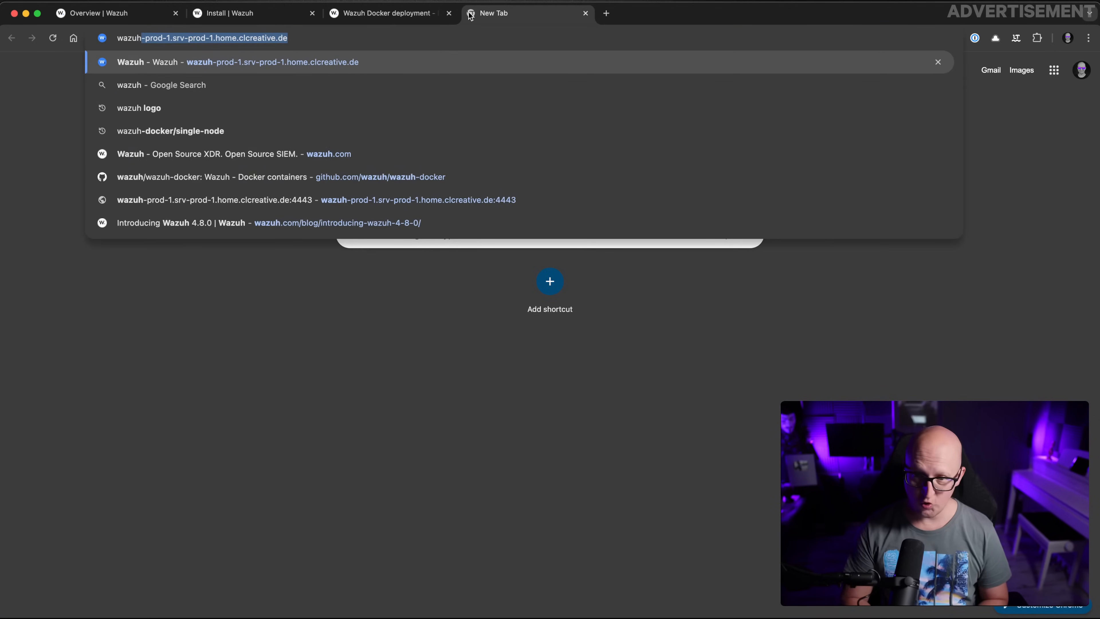
text(-demo-1.srv-demo-1.)
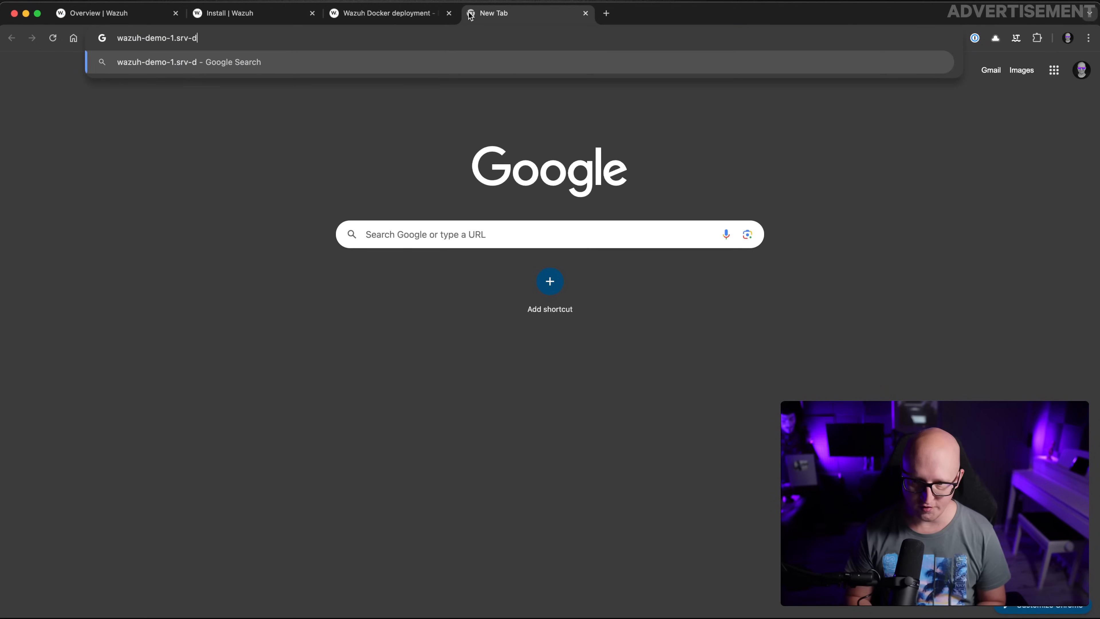
text(home)
key(Return)
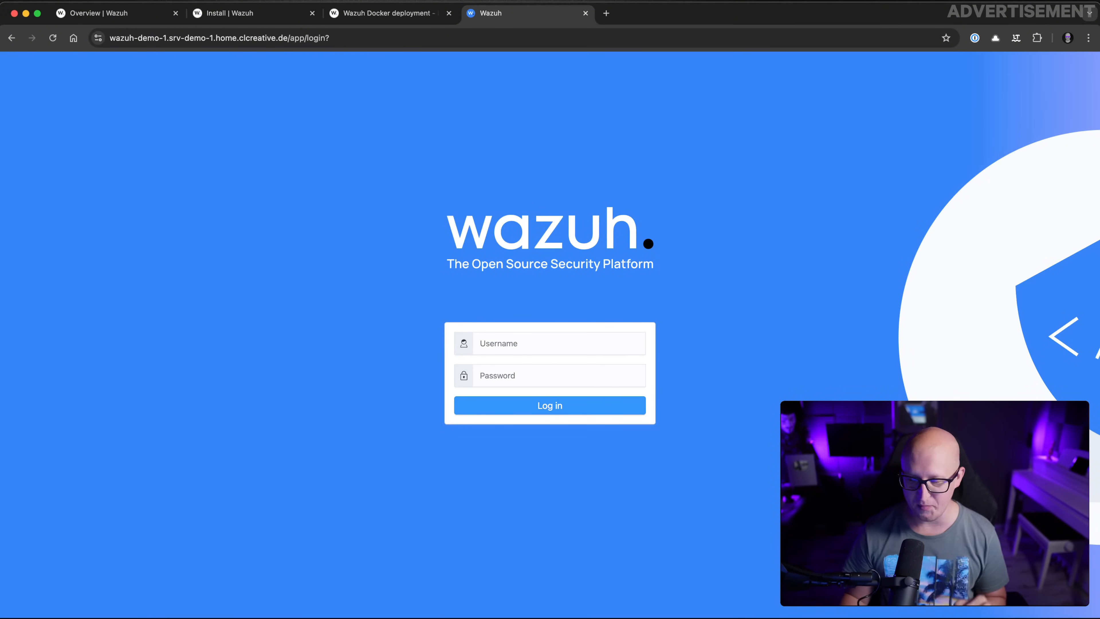
key(super+Tab)
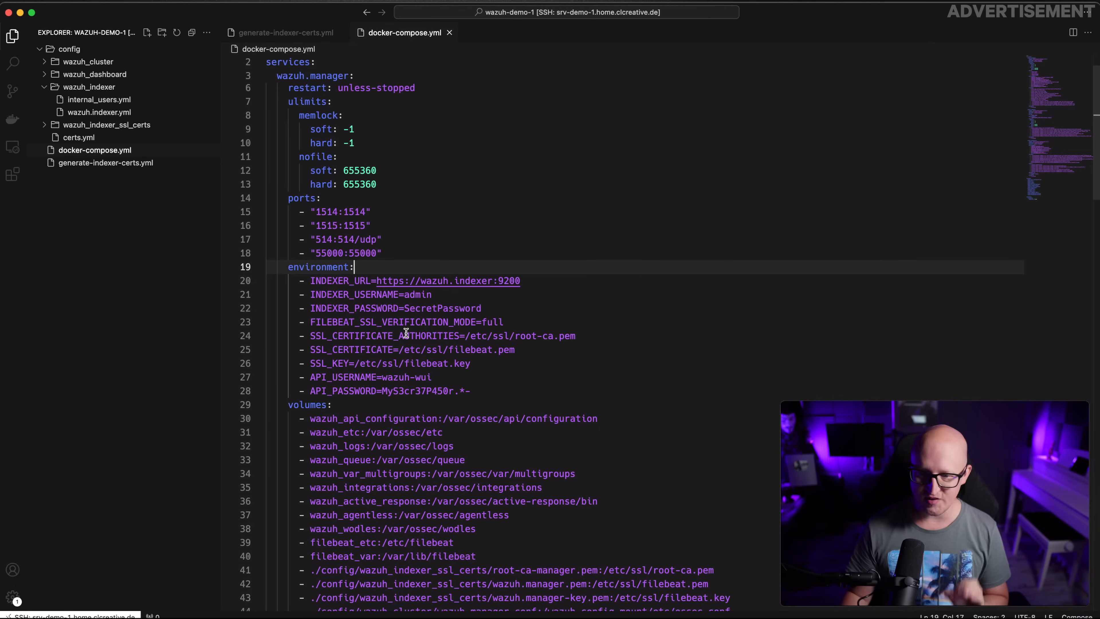
Copy the wazuh.dashboard INDEXER_PASSWORD value from docker-compose.yml
scroll(406, 333, down, 7)
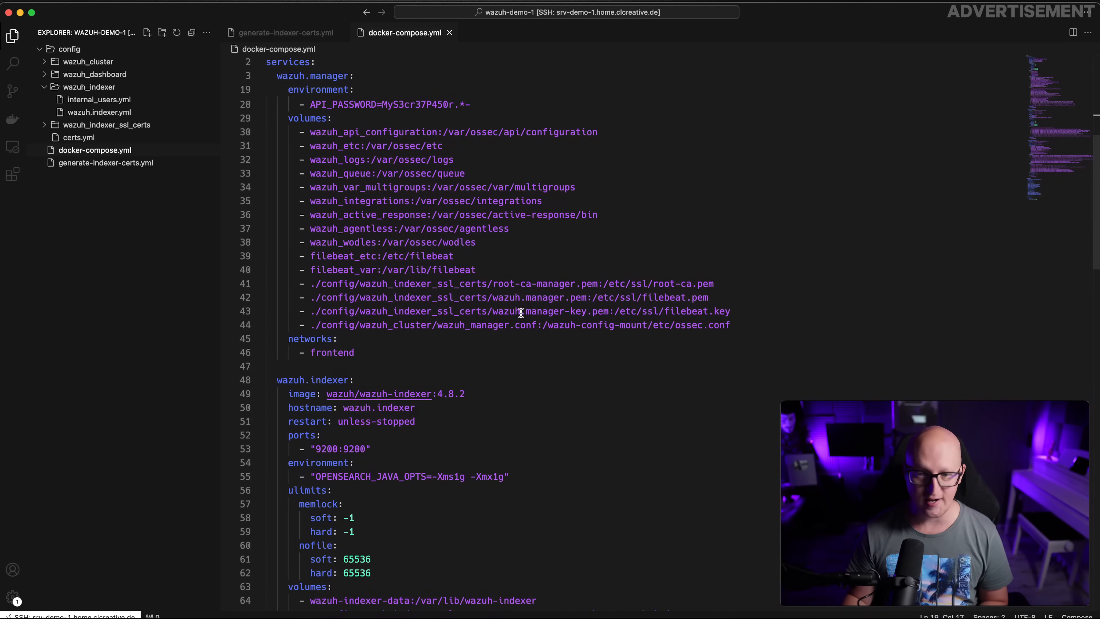
scroll(559, 405, down, 11)
double_click(469, 394)
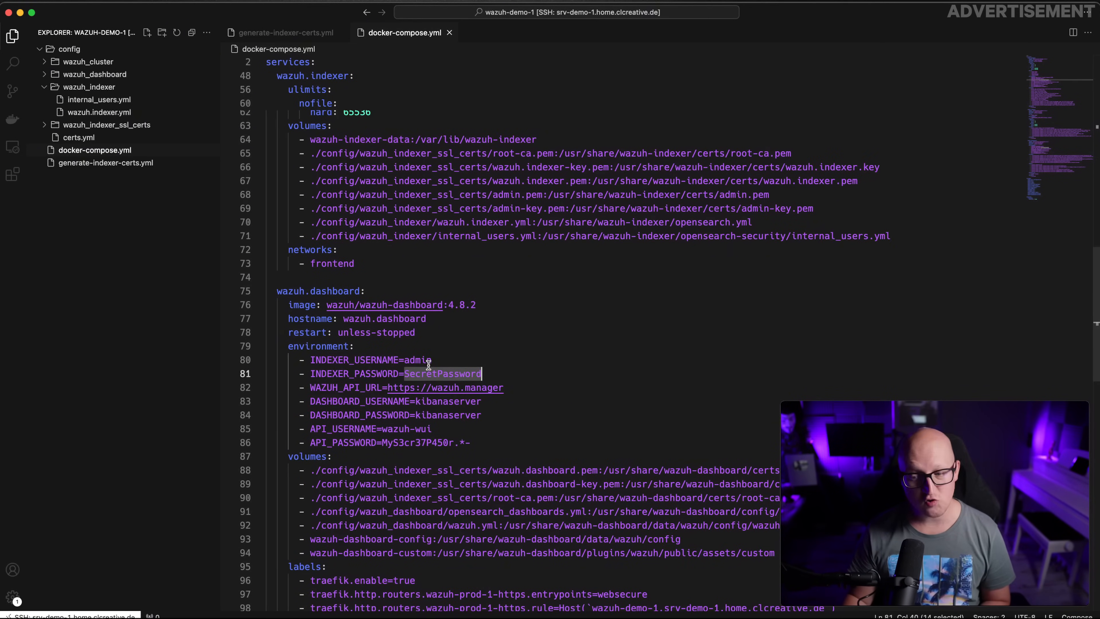
key(super+Tab)
Sign in to the Wazuh dashboard as admin using the copied password
click(497, 337)
text(admin)
key(Tab)
key(super+v)
key(Return)
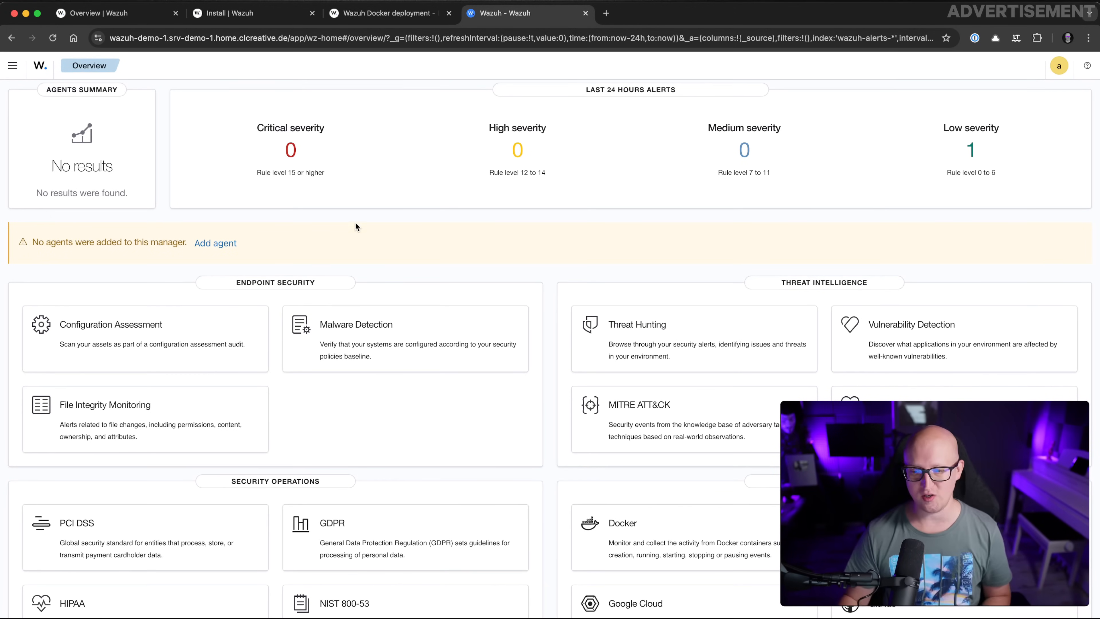
Start adding an agent from Overview and select the Windows MSI 32/64 bits package
scroll(366, 247, down, 2)
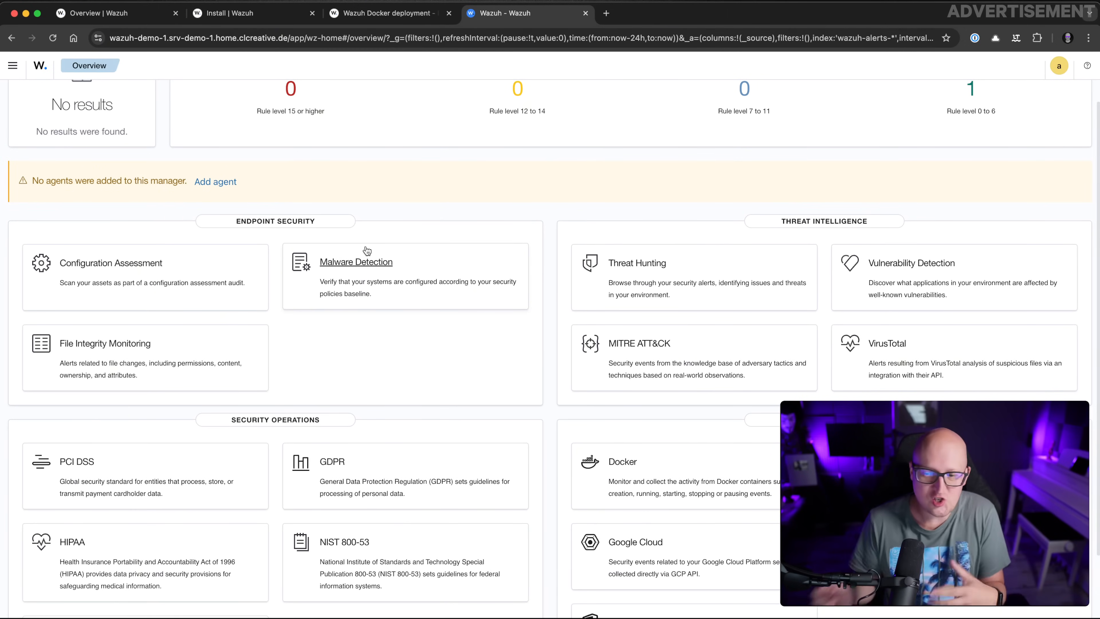
scroll(367, 250, up, 2)
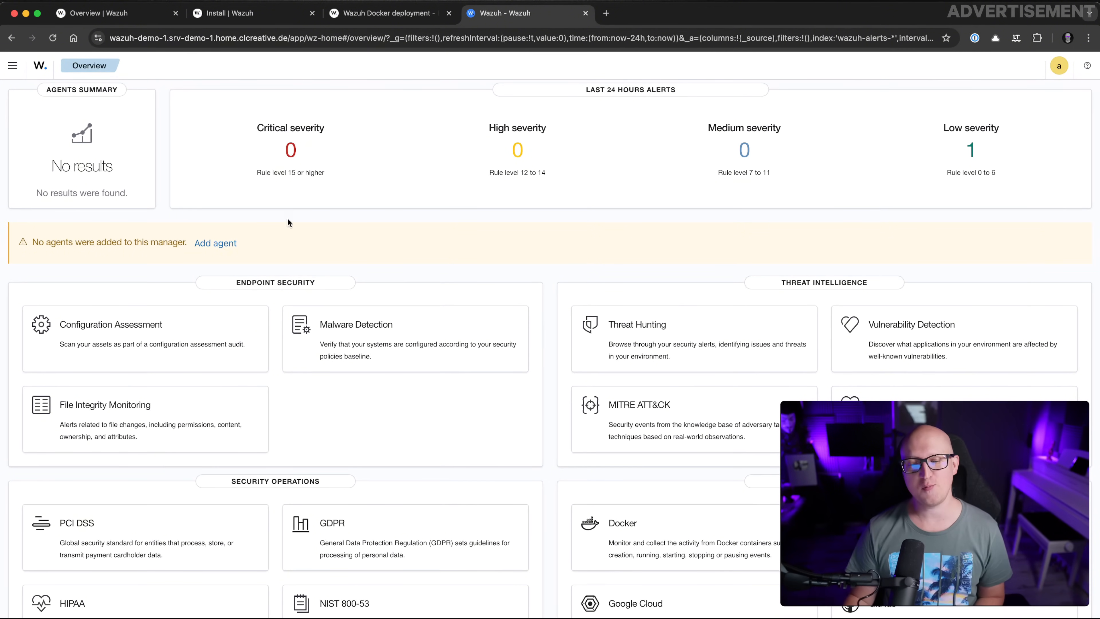
click(215, 243)
scroll(288, 289, down, 2)
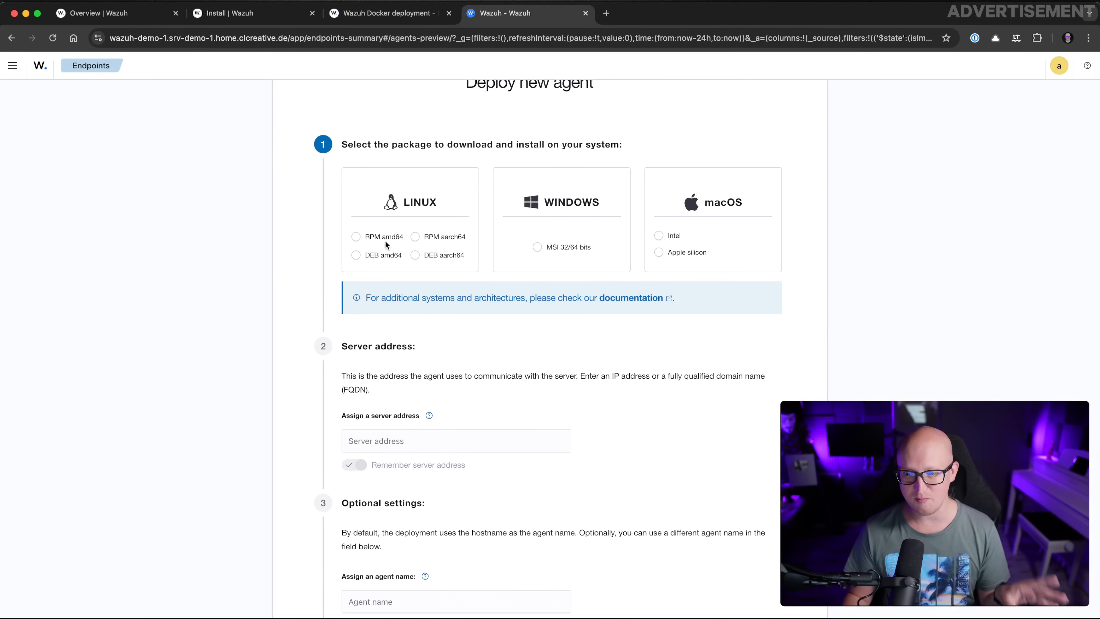
click(537, 247)
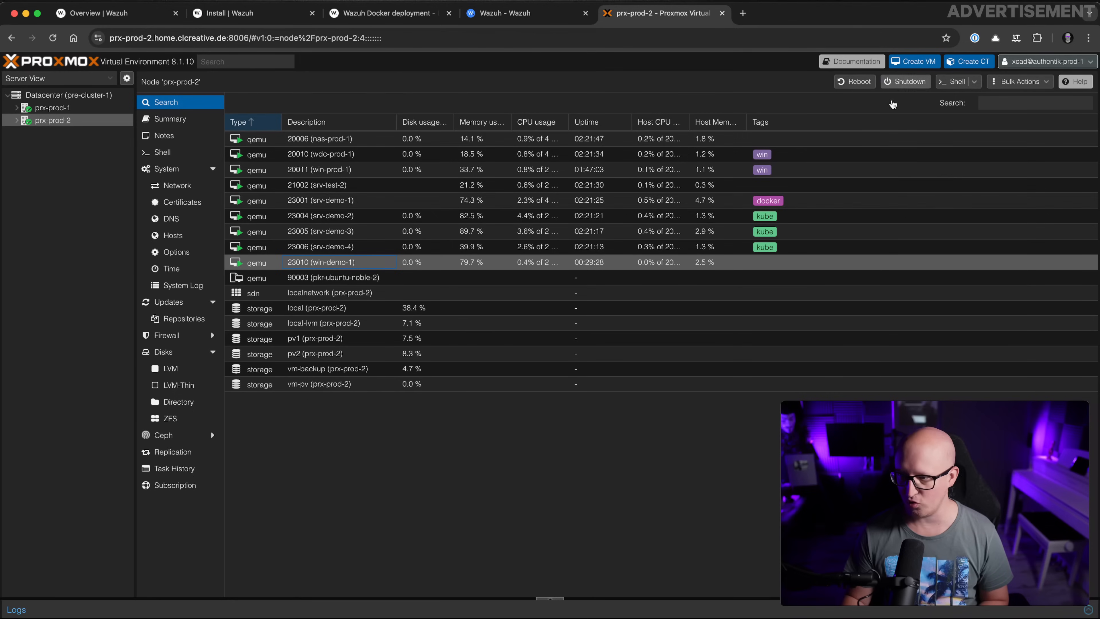
Open the console of VM 23010 win-demo-1 showing its Windows desktop, then return to the Wazuh tab
double_click(265, 263)
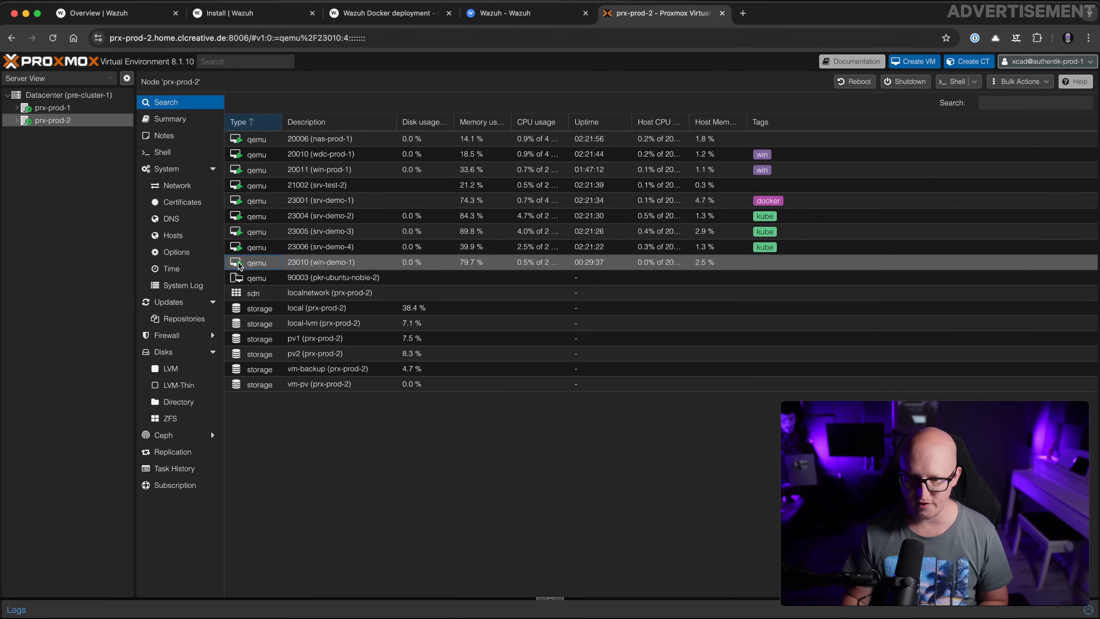
click(168, 119)
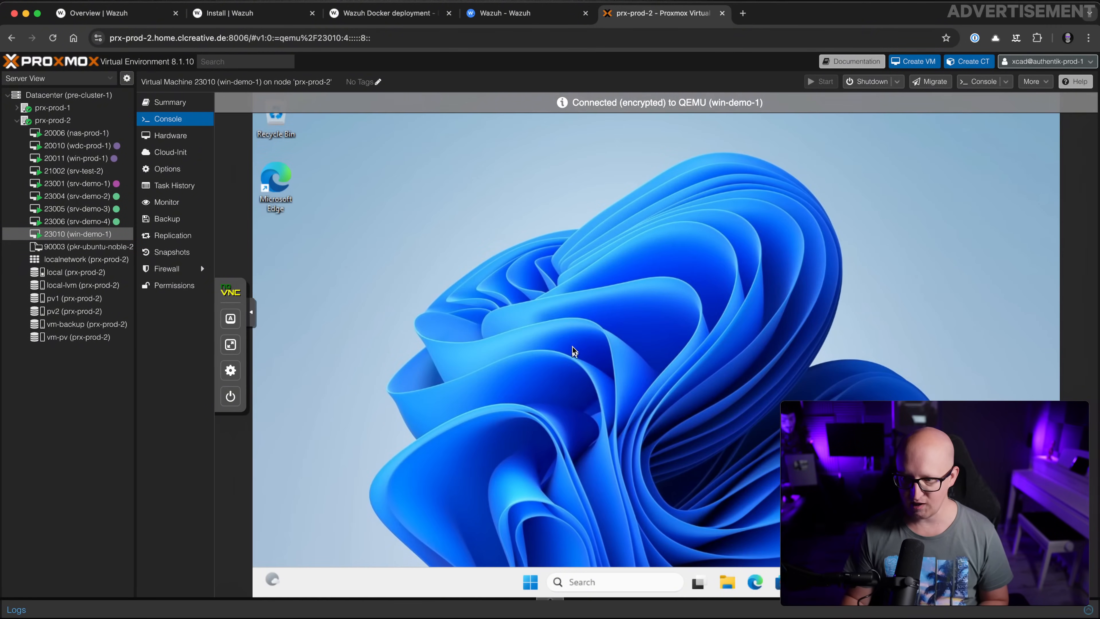
click(498, 14)
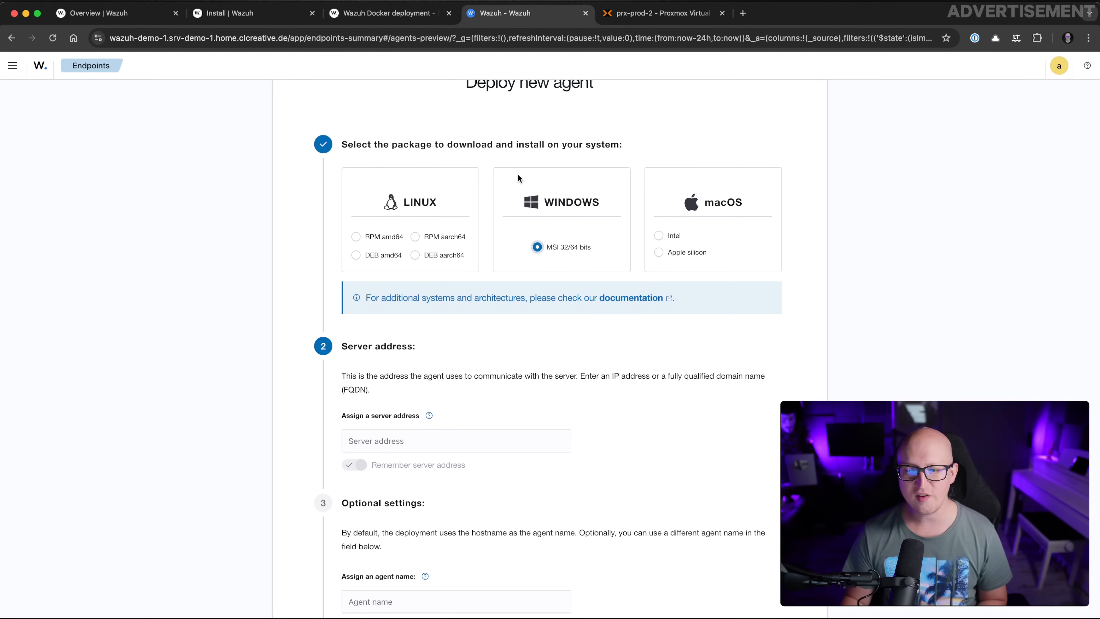
Enter wazuh-demo-1.srv-demo-1.home as the server address and enable Remember server address
scroll(536, 260, down, 5)
click(393, 331)
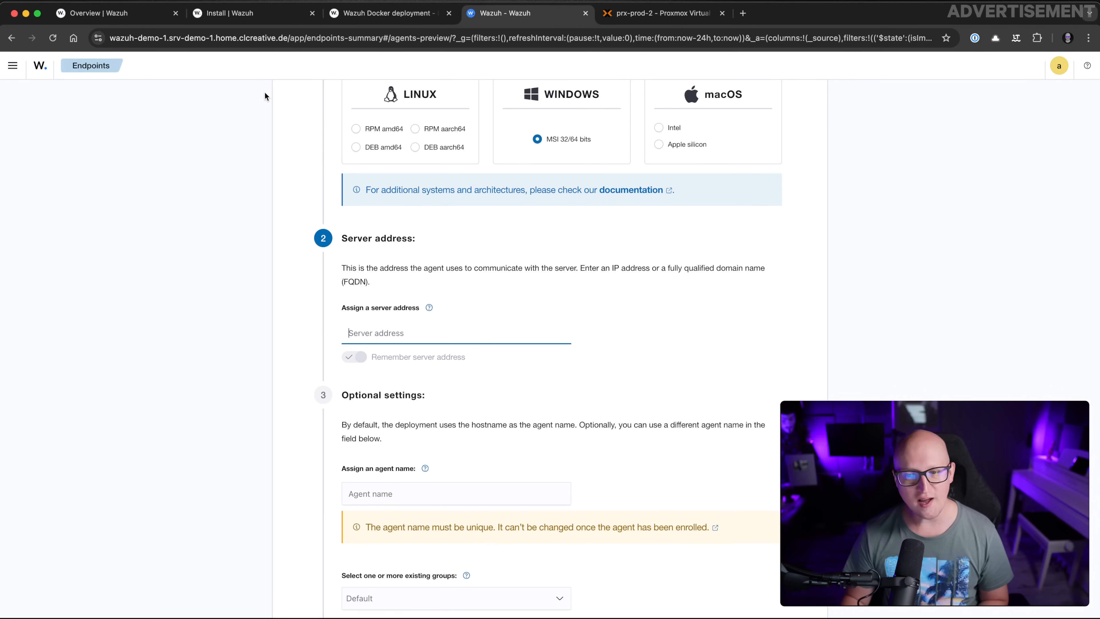
mouse_move(292, 37)
mouse_down()
mouse_move(111, 37)
mouse_move(283, 40)
mouse_up()
double_click(138, 39)
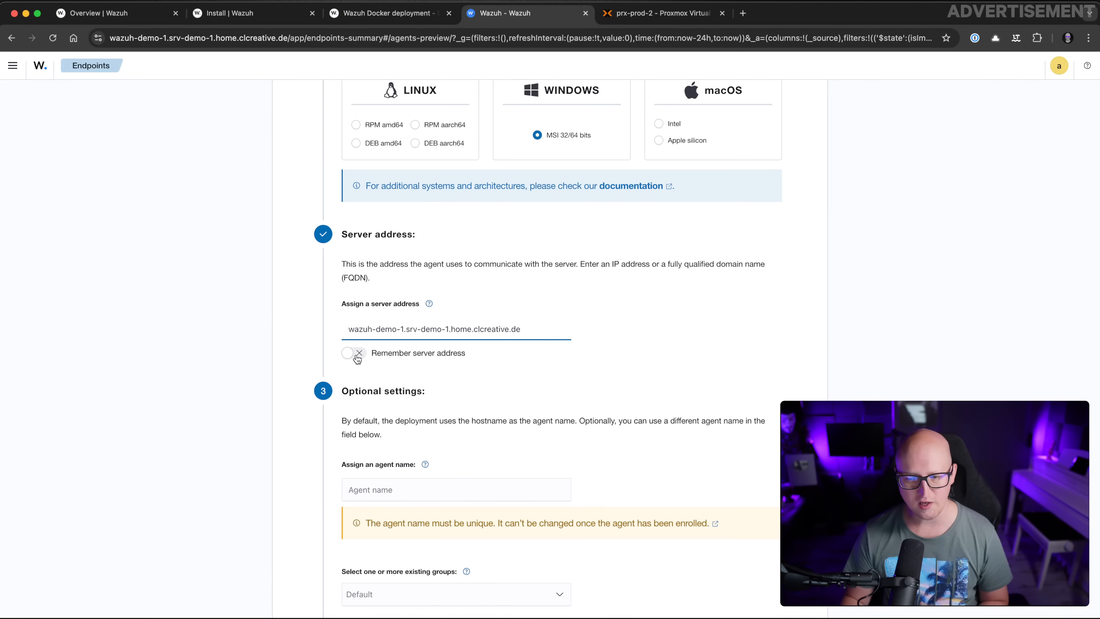
click(358, 354)
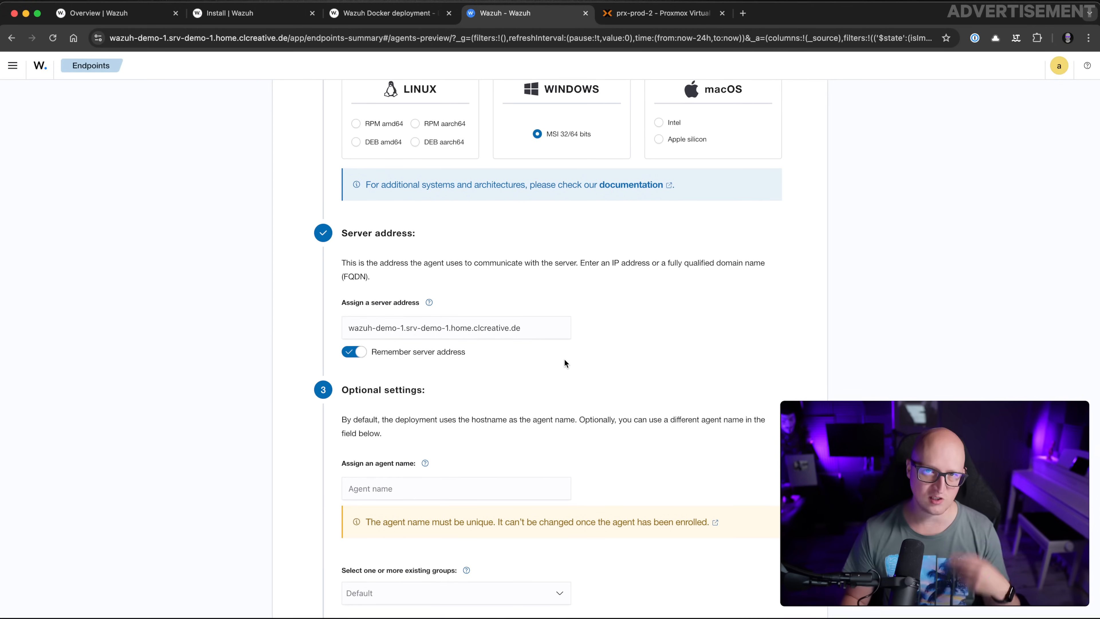
Name the agent win-demo-1, assign the default group, and copy the Windows install command
scroll(563, 359, down, 3)
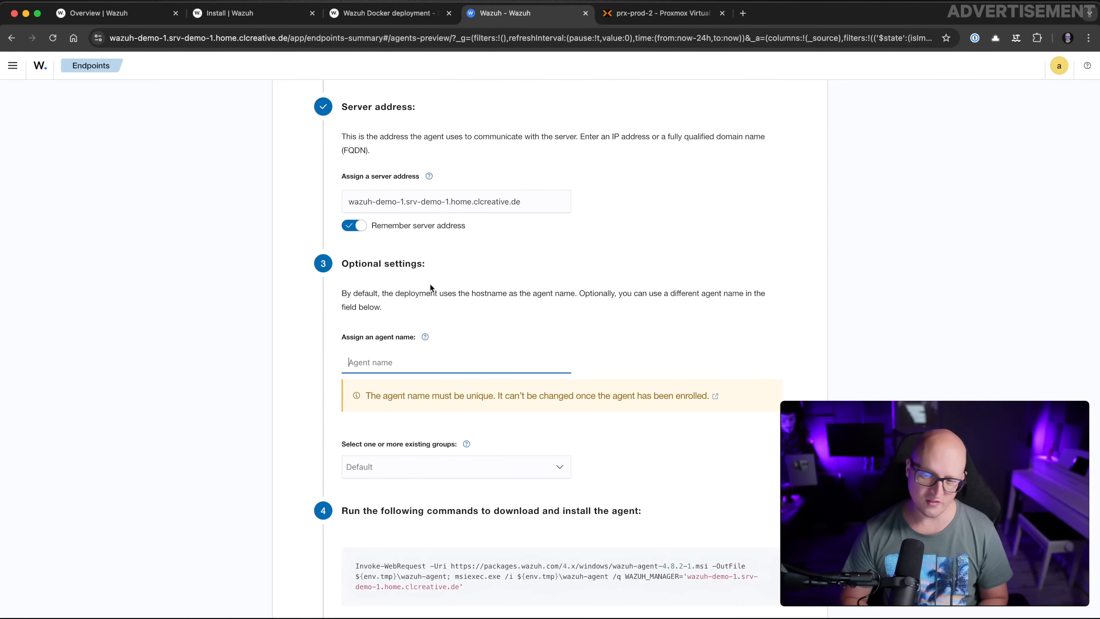
text(win-demo-1)
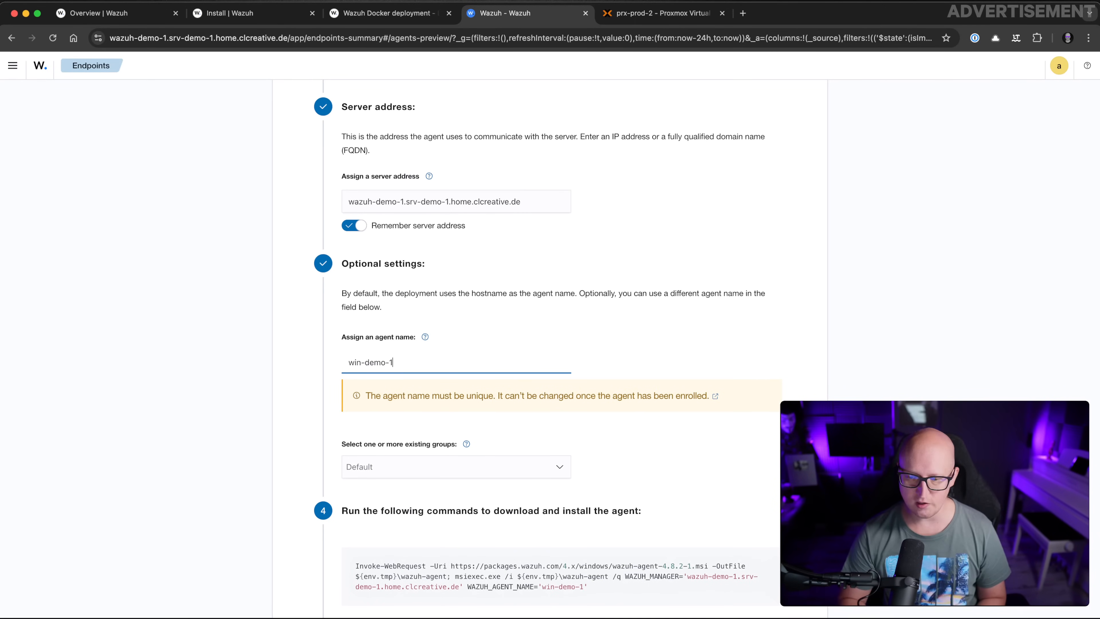
scroll(444, 292, down, 4)
click(388, 326)
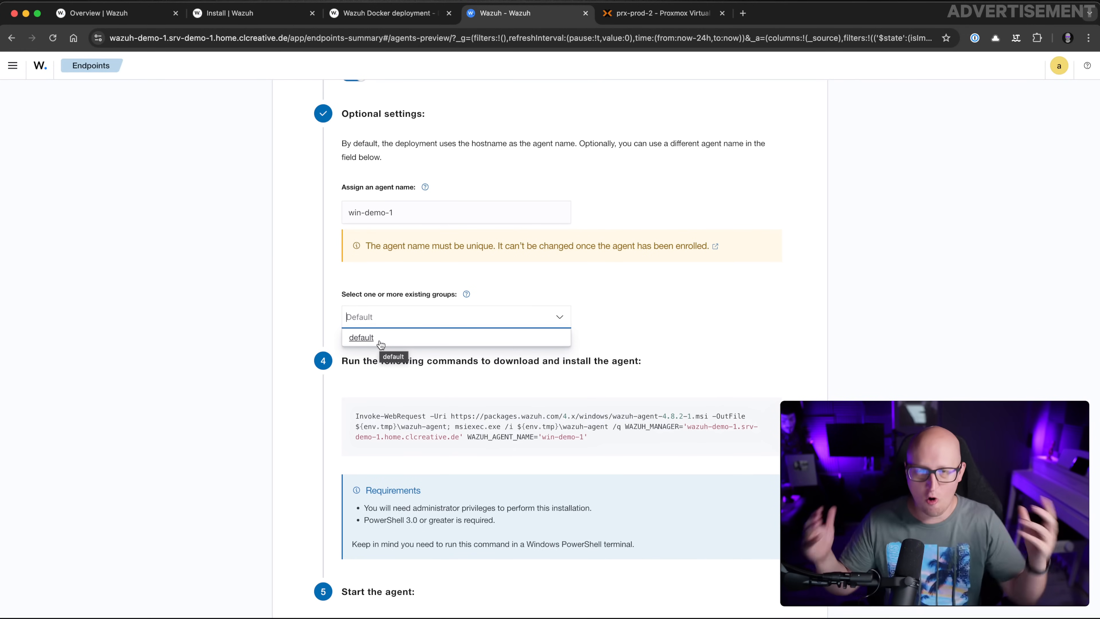
scroll(393, 341, up, 1)
click(393, 318)
click(396, 342)
click(370, 289)
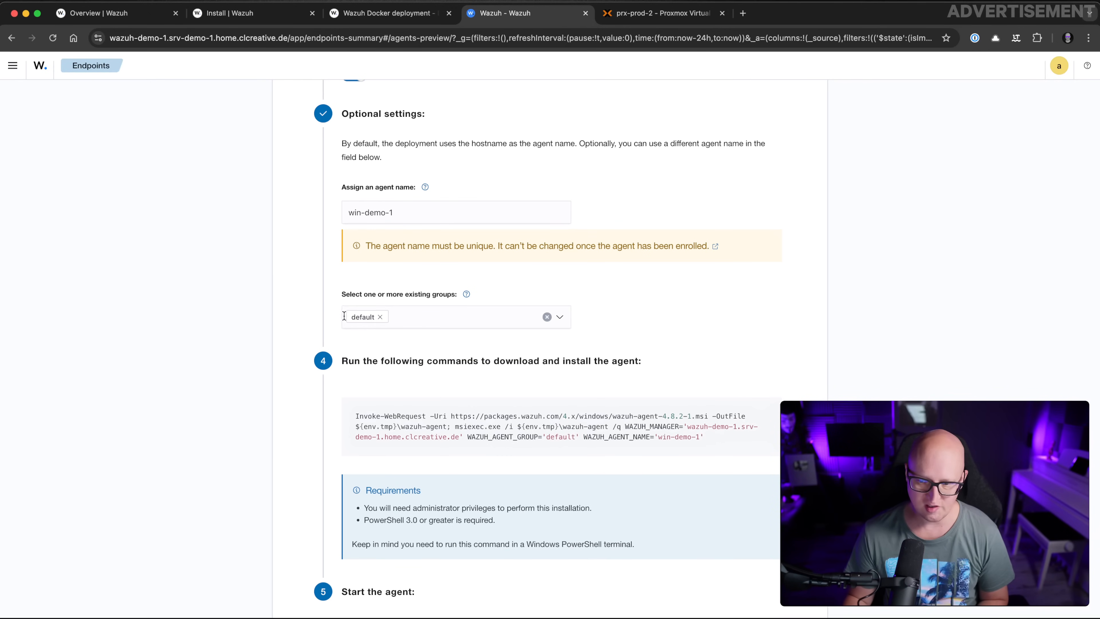
scroll(498, 329, down, 3)
click(540, 309)
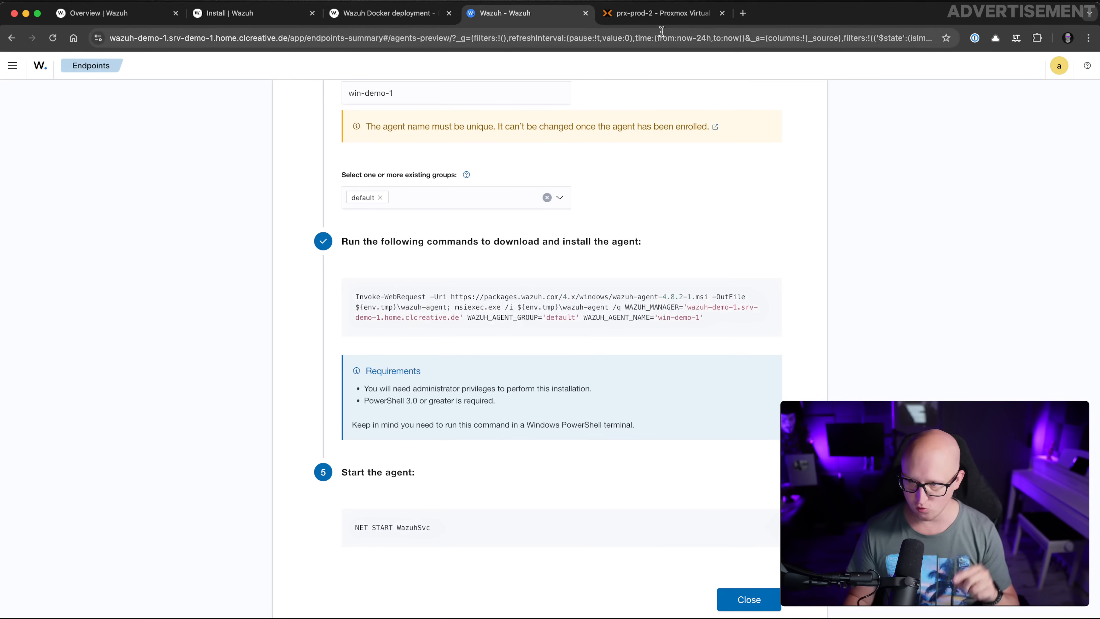
click(658, 13)
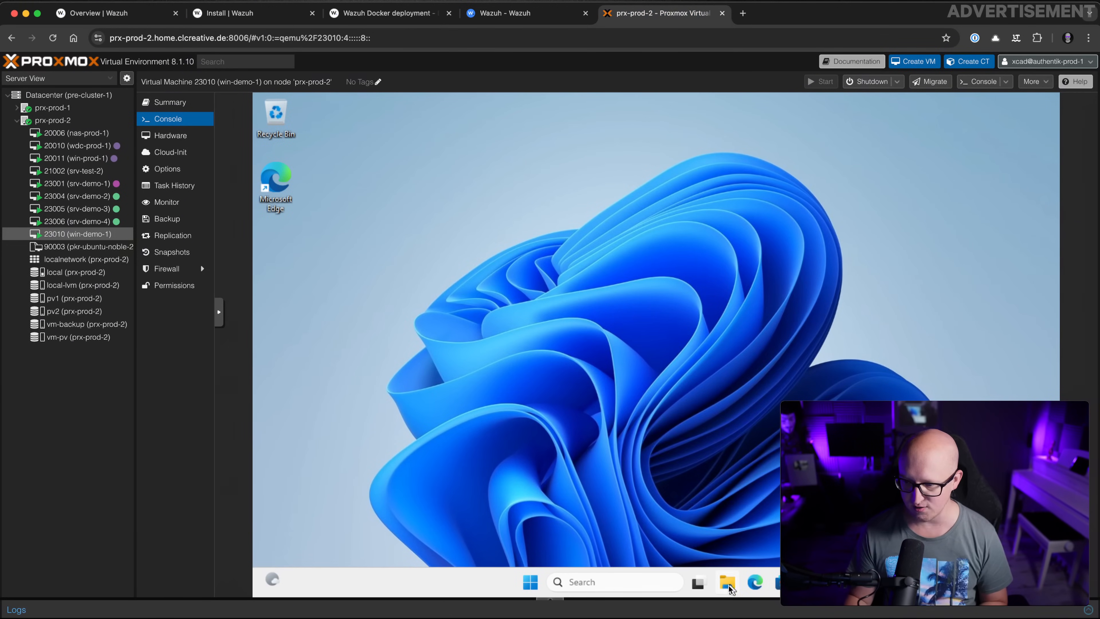
Open an administrator PowerShell on win-demo-1 and run the pasted agent install command
key(super)
text(windows)
click(714, 345)
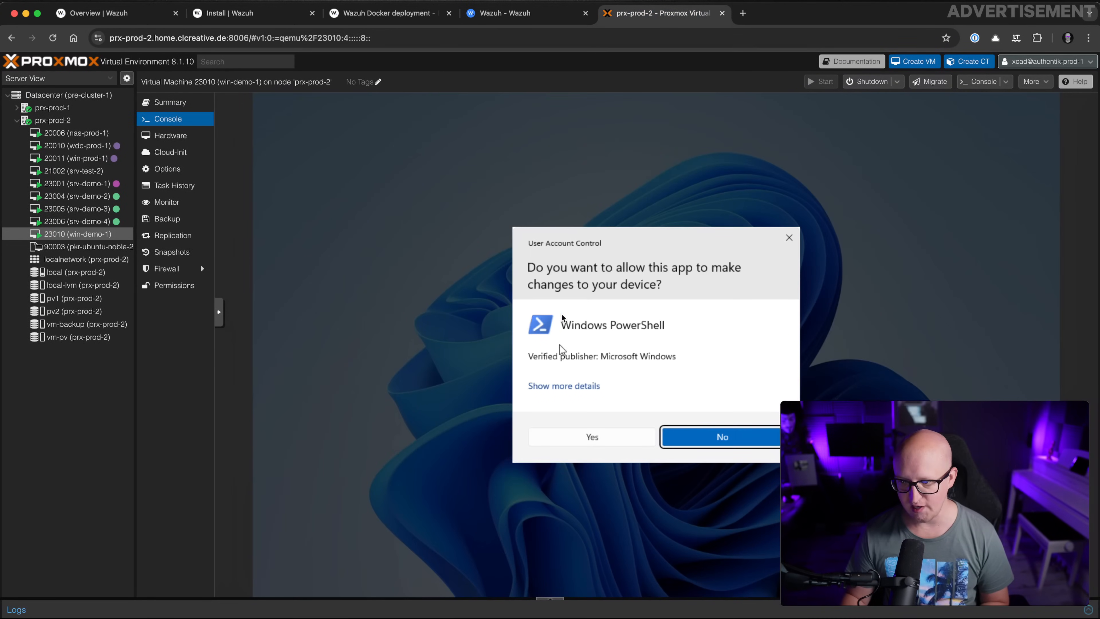
click(619, 443)
key(ctrl+v)
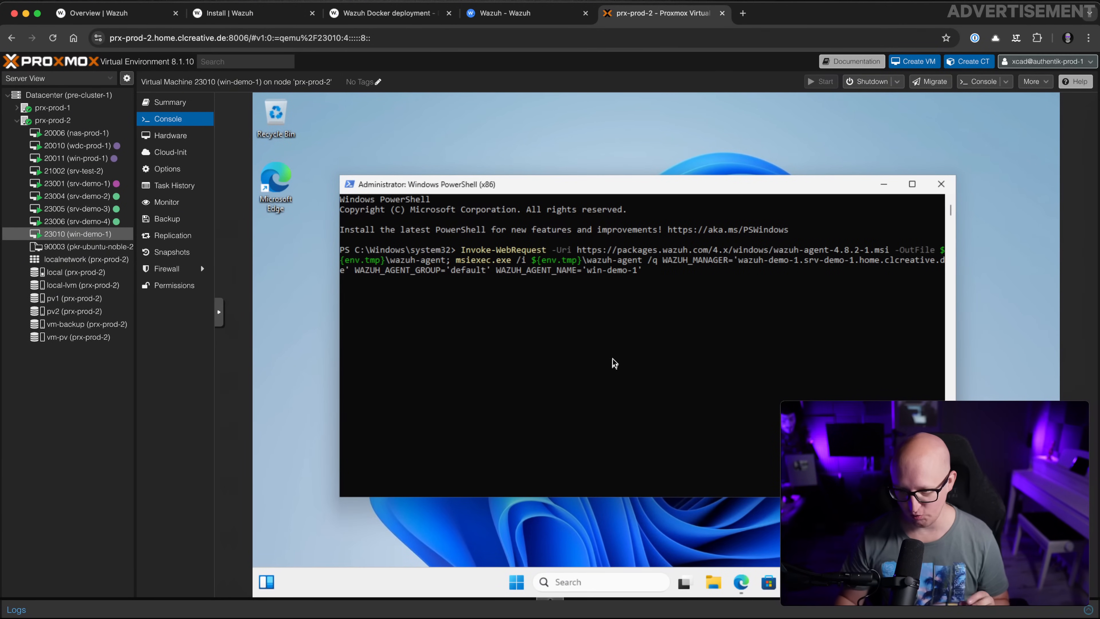
click(615, 364)
Run NET START WazuhSvc from clipboard history to start the Wazuh agent service
click(502, 13)
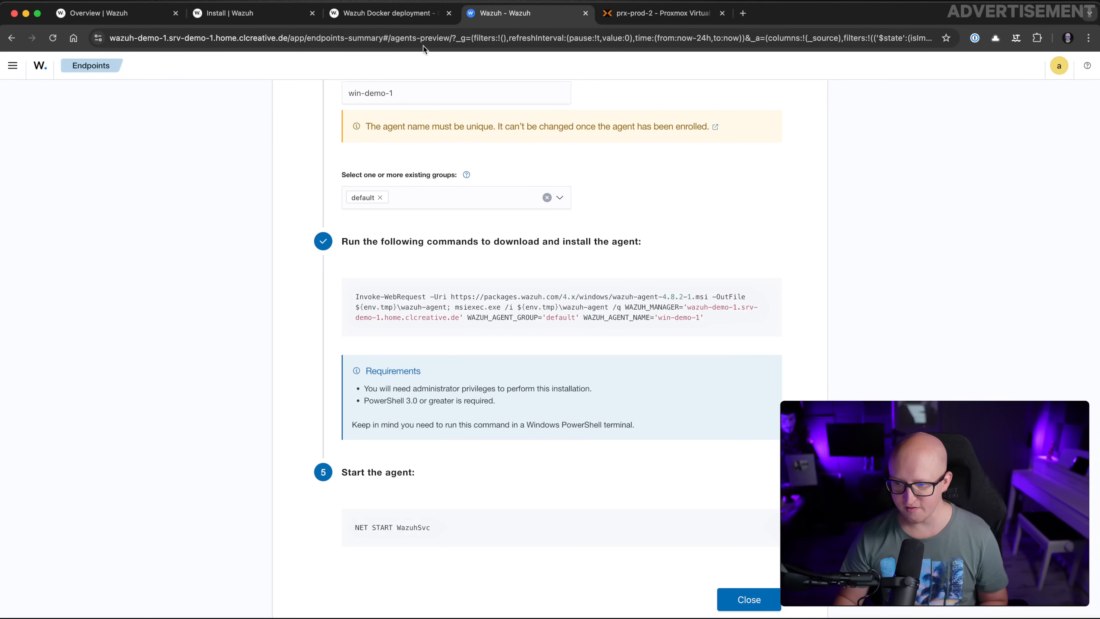
mouse_move(368, 540)
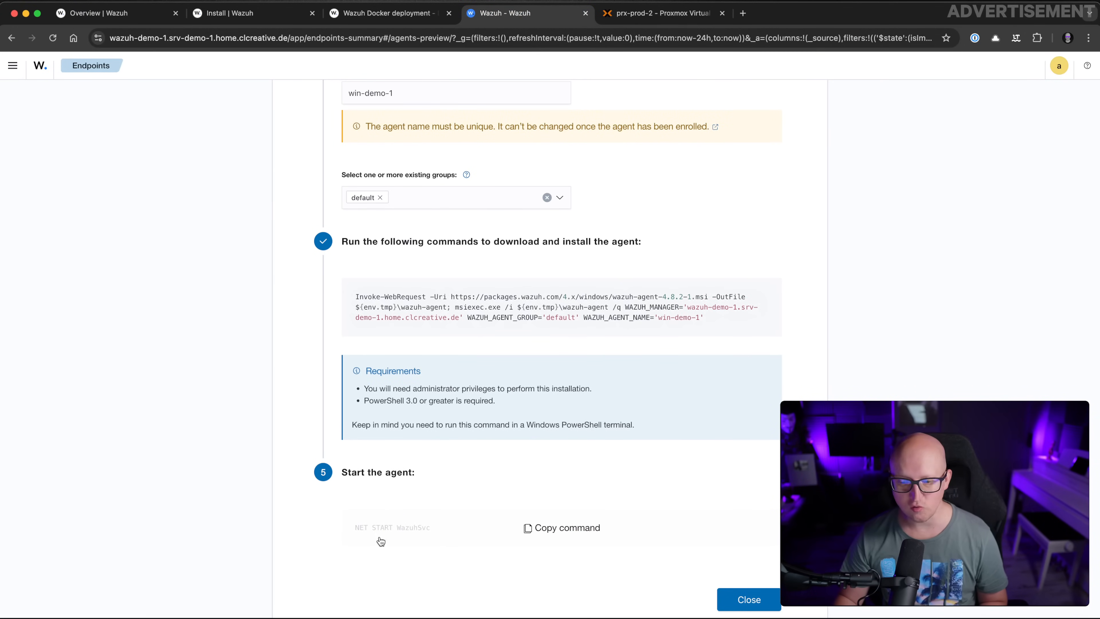
click(645, 14)
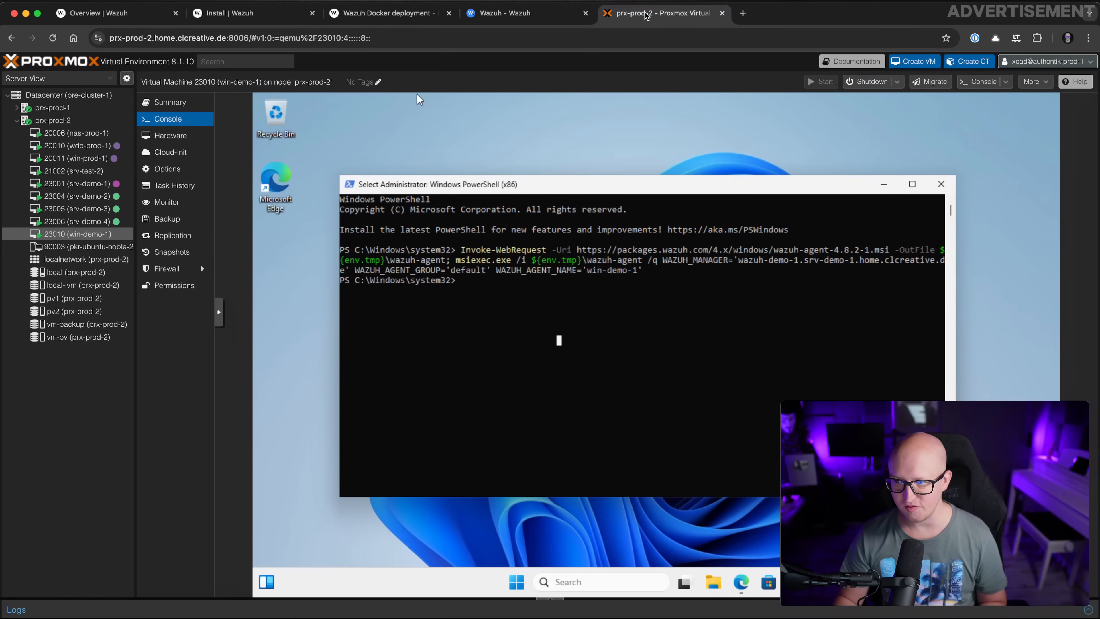
key(super+v)
click(589, 418)
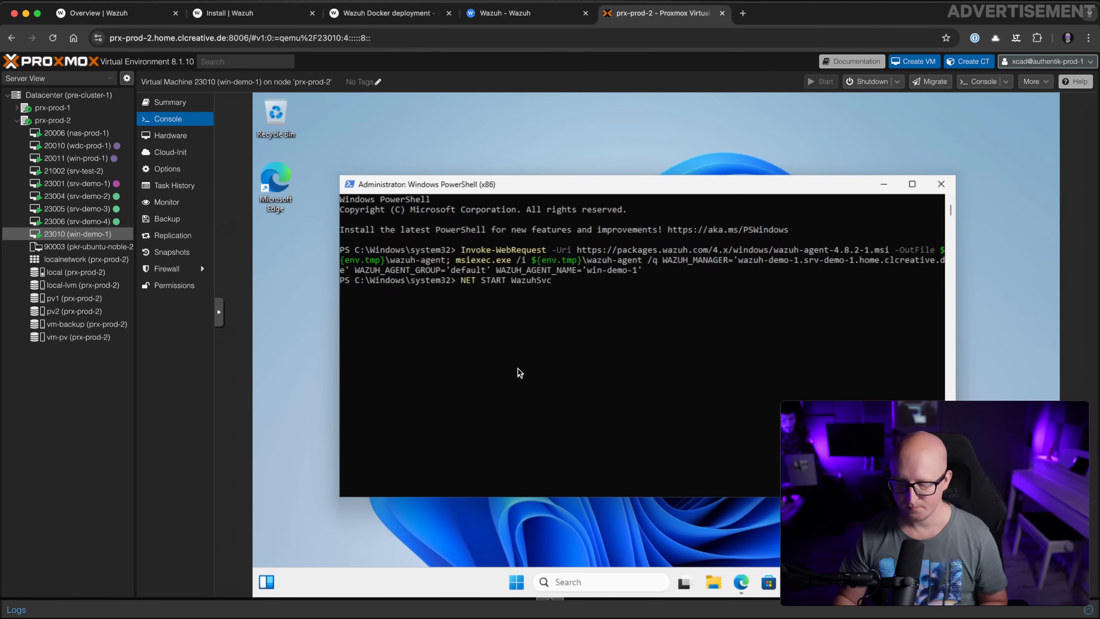
key(Return)
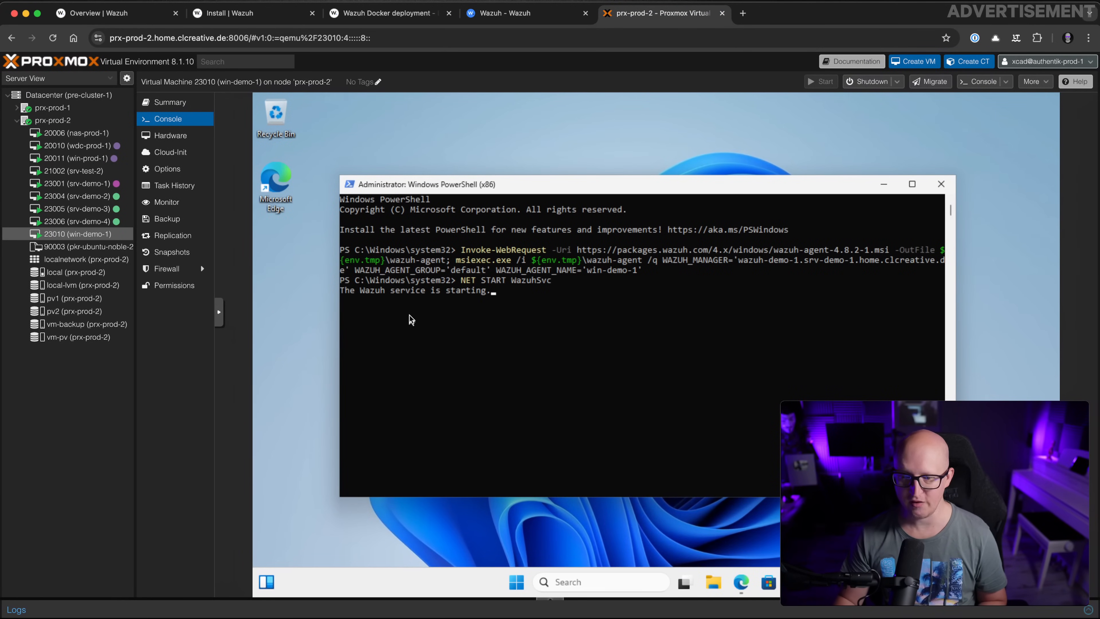
click(512, 19)
scroll(288, 185, up, 10)
Close the deploy wizard and refresh Endpoints to confirm win-demo-1 is active
scroll(433, 346, down, 10)
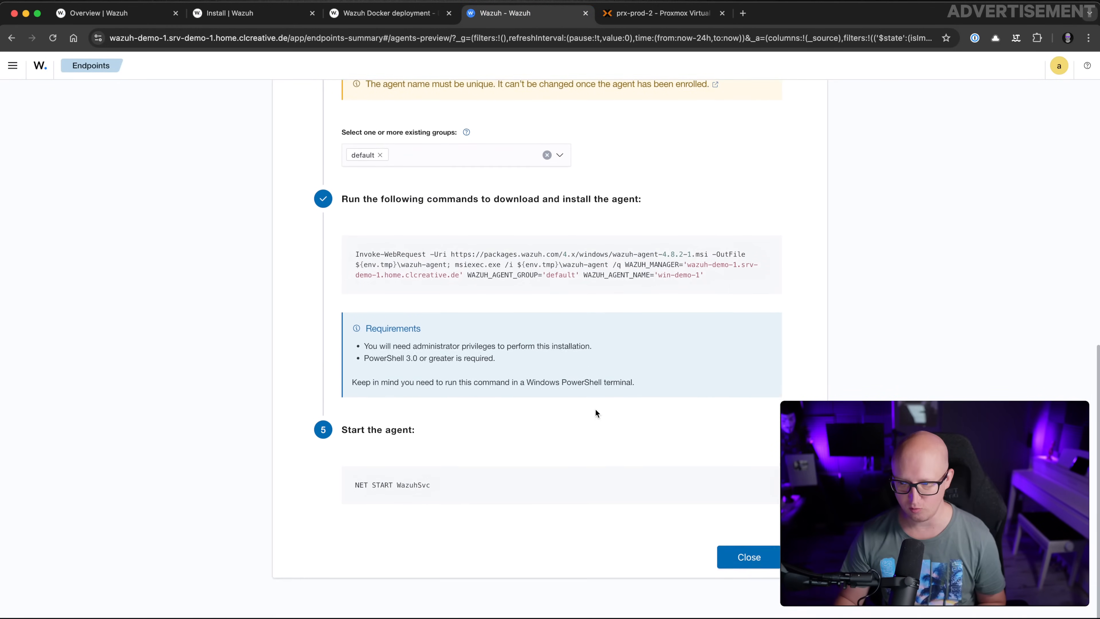
scroll(559, 382, up, 1)
click(748, 591)
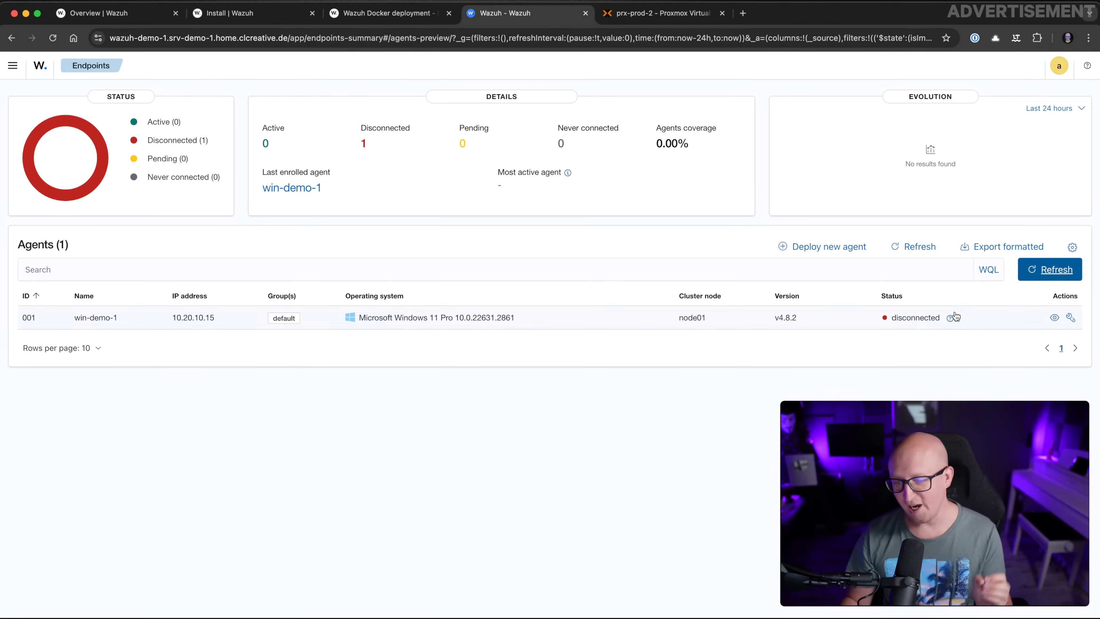
click(1050, 269)
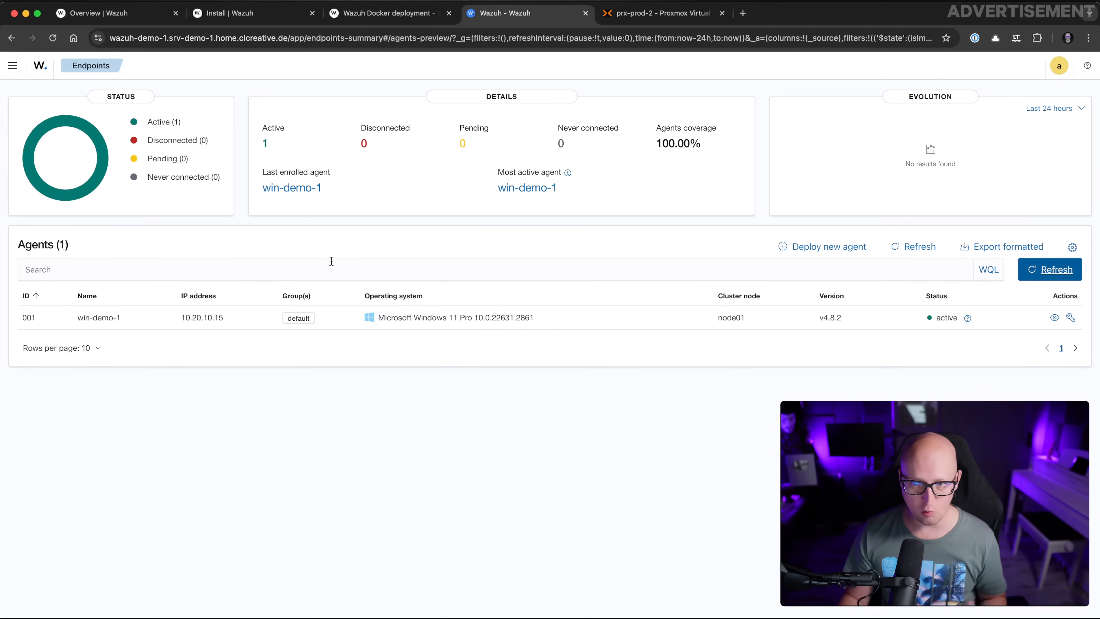
Navigate through Home > Overview and Endpoints Summary to the Deploy new agent page
click(13, 65)
click(59, 130)
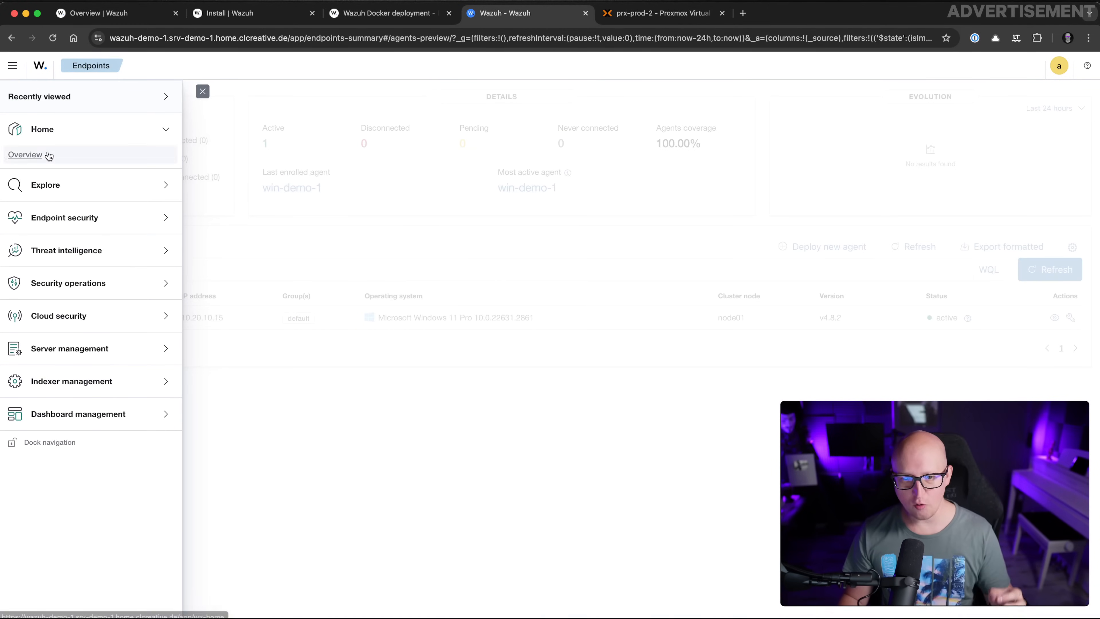
click(25, 155)
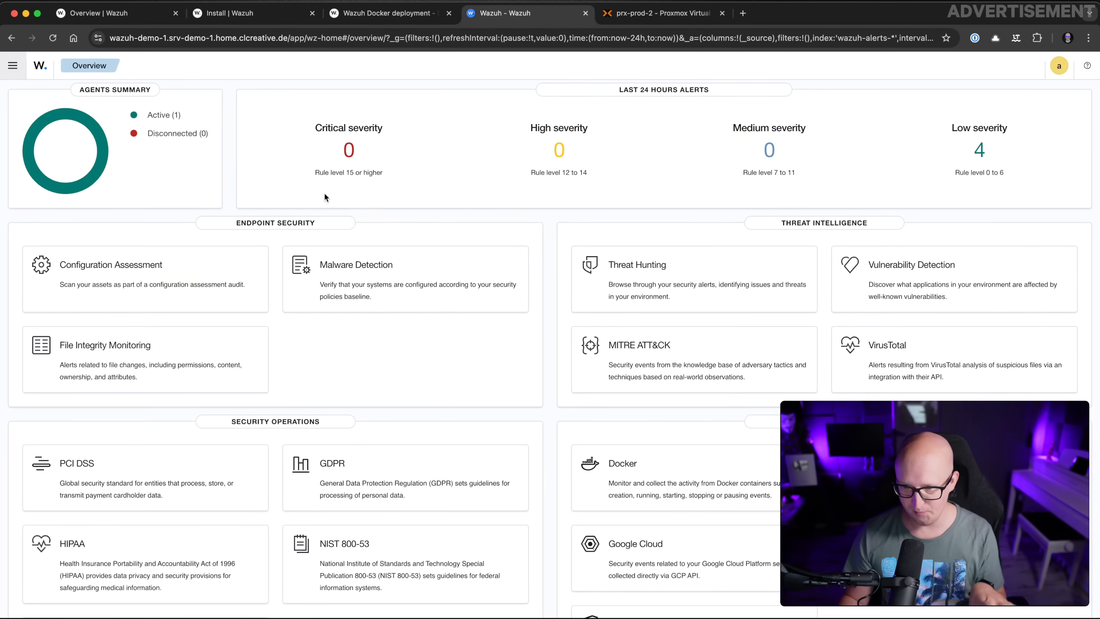
click(13, 66)
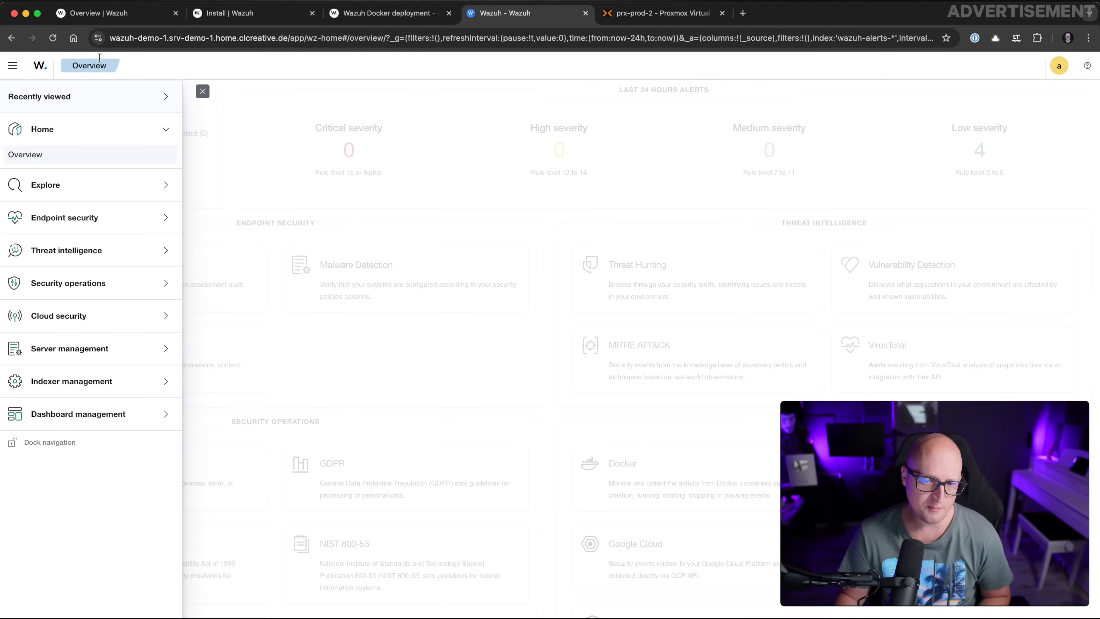
click(95, 350)
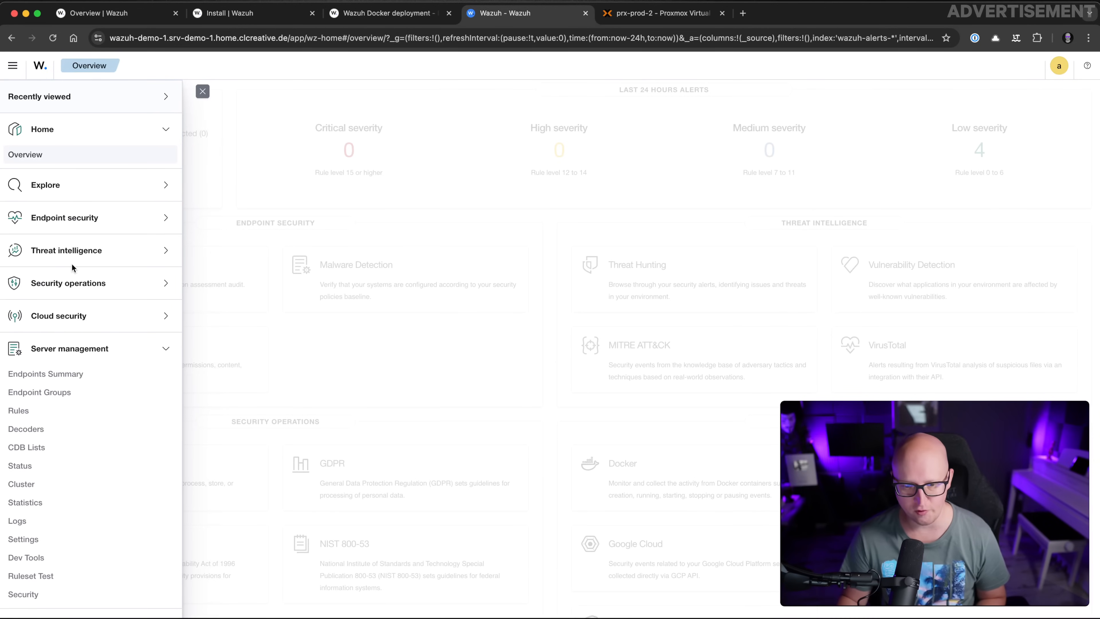
click(67, 375)
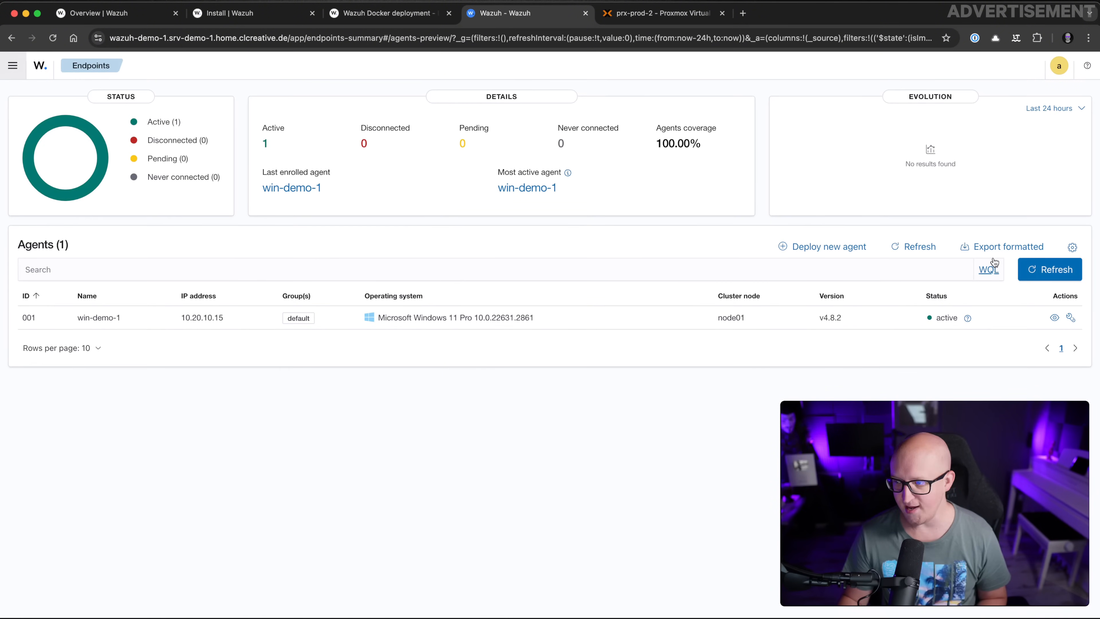
click(824, 251)
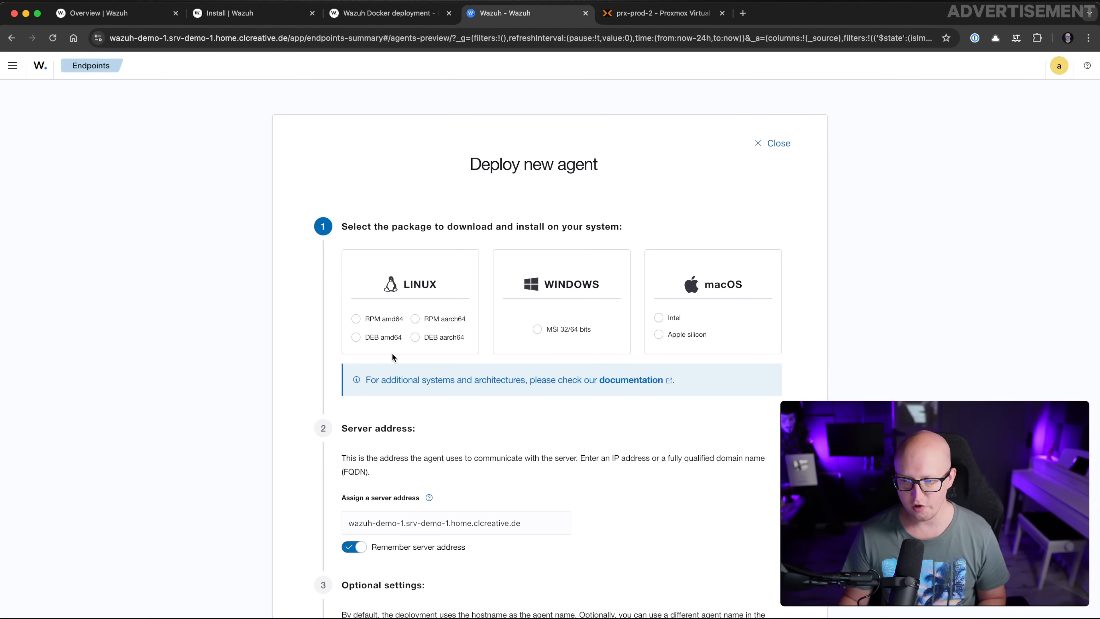
Select DEB amd64, name the agent srv-demo-2, and copy the generated install command
click(357, 340)
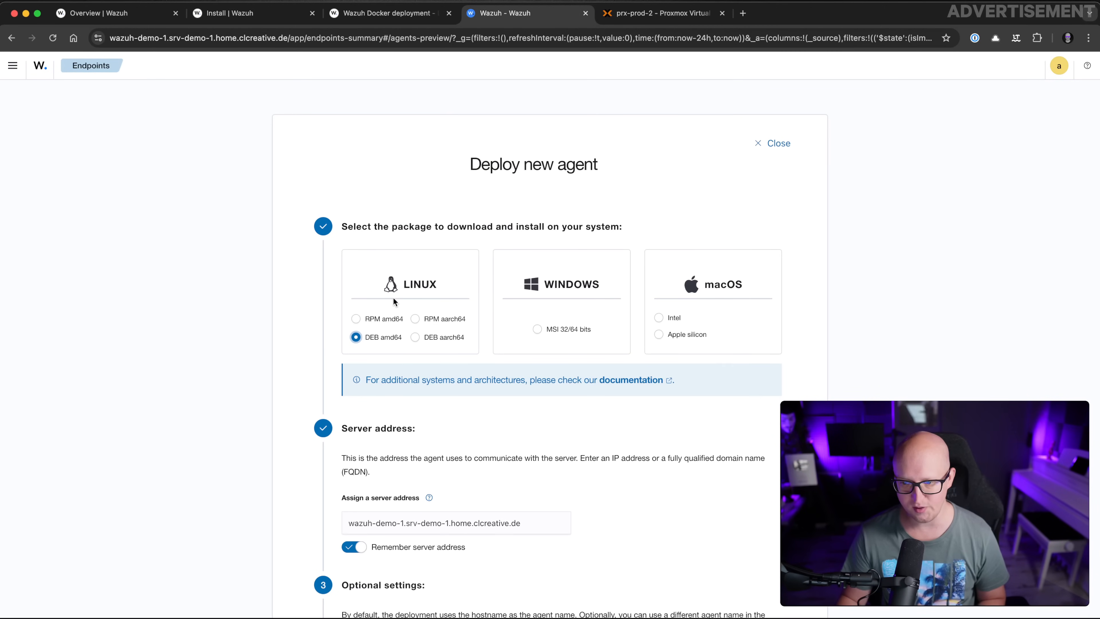
scroll(393, 297, down, 8)
click(389, 331)
text(srv-demo-2)
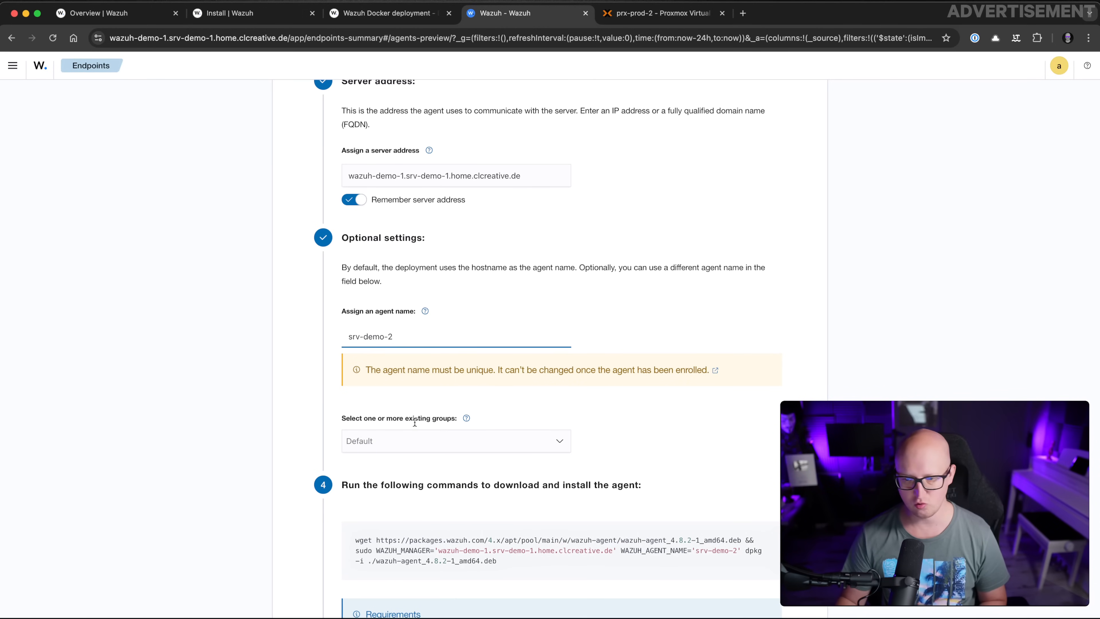
scroll(472, 455, down, 3)
click(565, 440)
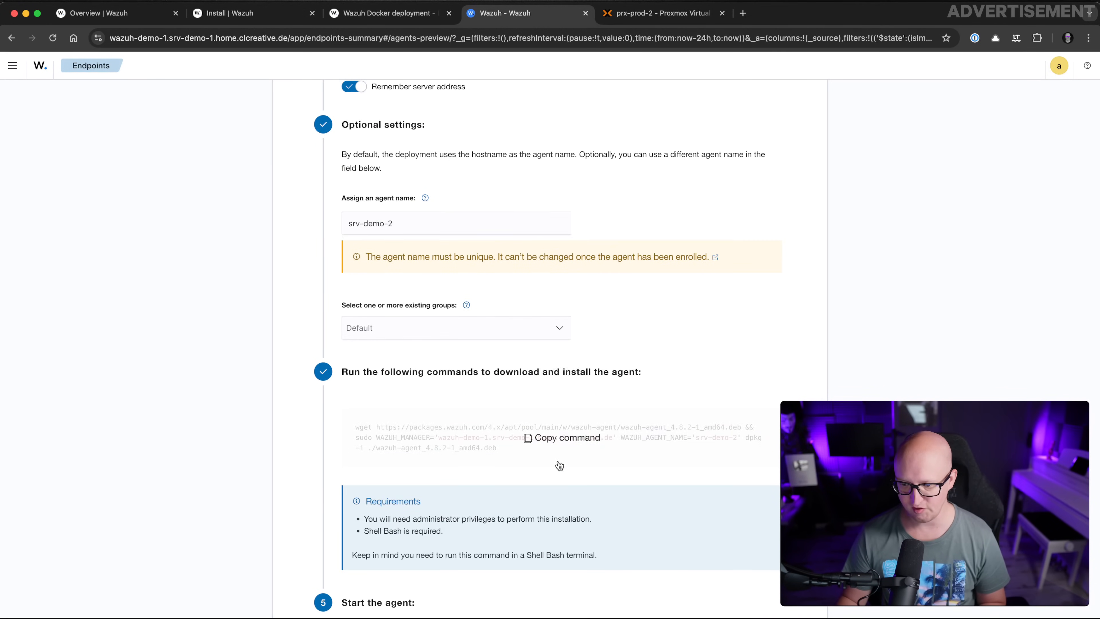
scroll(559, 461, down, 2)
key(super+Tab)
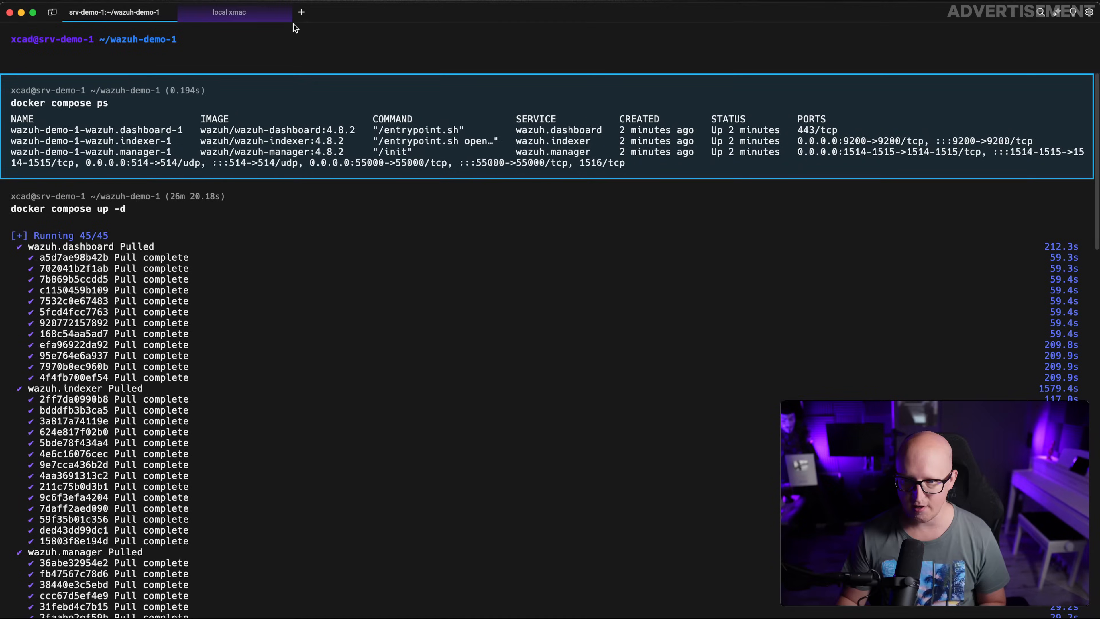
SSH into srv-demo-2.home.clcreative.de in a new tab and run the wazuh-agent wget/dpkg install command
click(301, 12)
text(ssh srv-demo-2.home.clcreative.de)
key(Return)
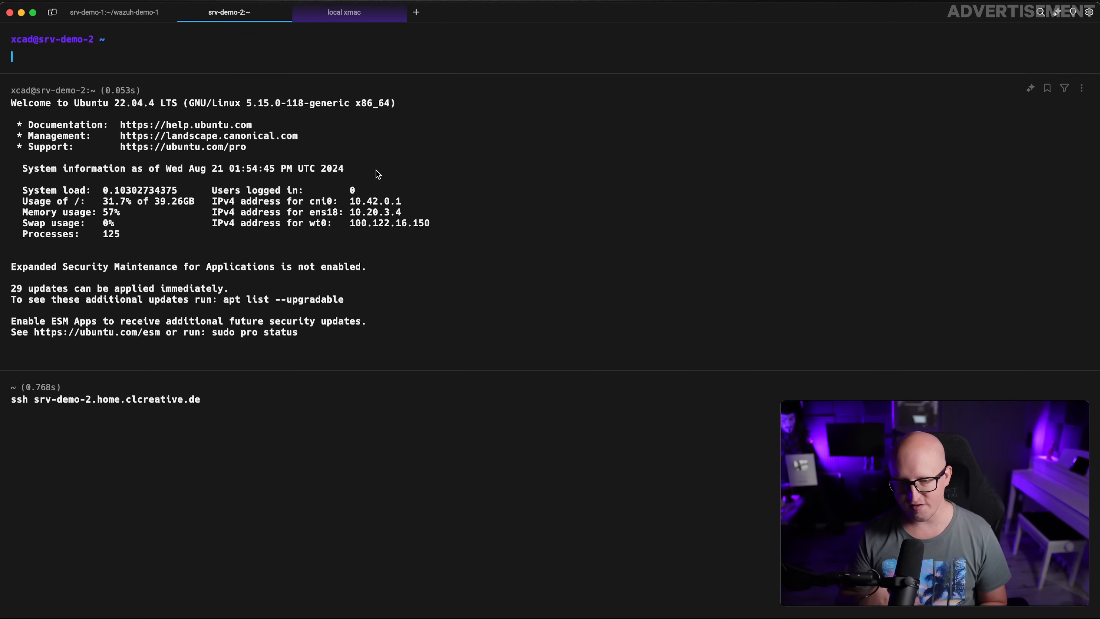
text(wget https://packages.wazuh.com/4.x/apt/pool/main/w/wazuh-agent/wazuh-agent_4.8.2-1_amd64.deb && sudo WAZUH_MANAGER='wazuh-demo-1.srv-demo-1.home.clcreative.de' WAZUH_AGENT_NAME='srv-demo-2' dpkg -i ./wazuh-agent_4.8.2-1_amd64.deb)
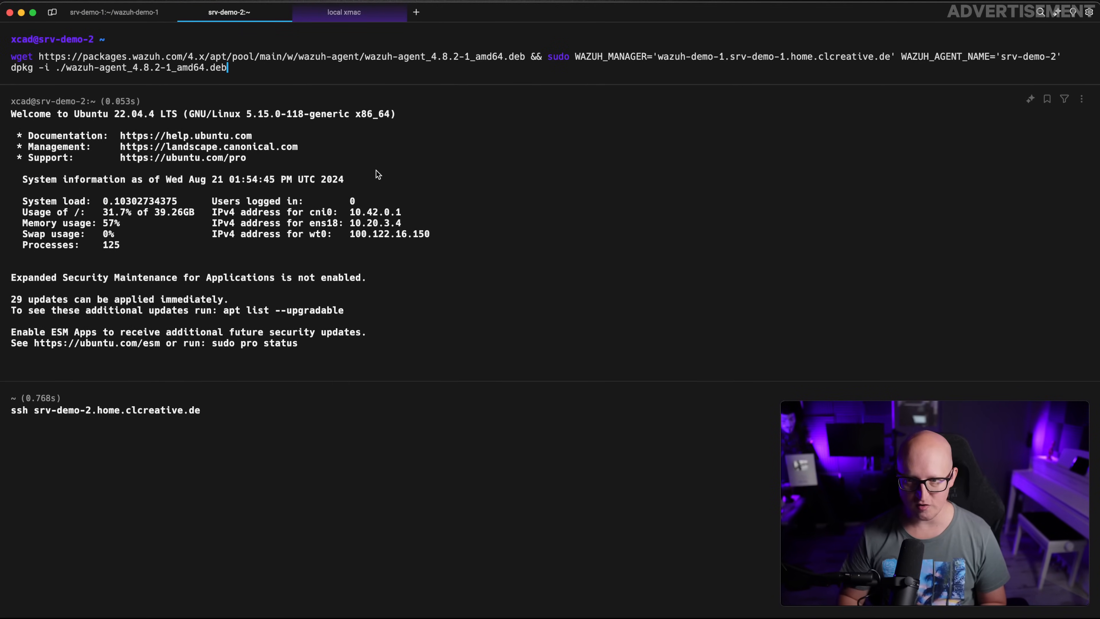
key(Return)
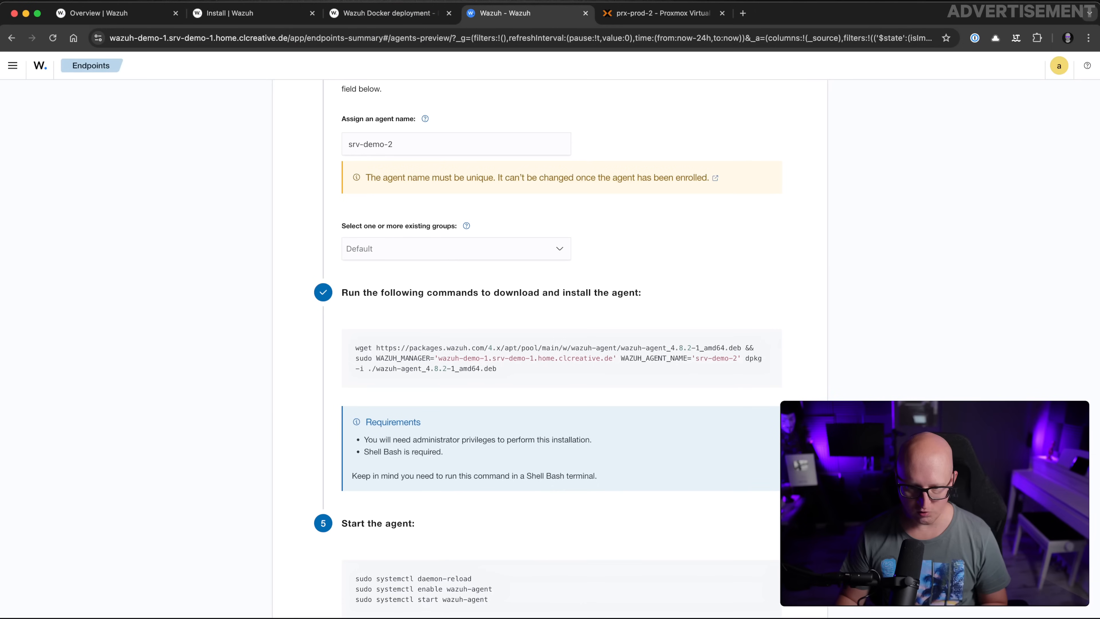
Copy and run the systemctl commands to enable and start the wazuh-agent service on srv-demo-2
scroll(440, 381, down, 2)
click(559, 517)
key(super+Tab)
text(sudo systemctl daemon-reload sudo systemctl enable wazuh-agent sudo systemctl start wazuh-agent)
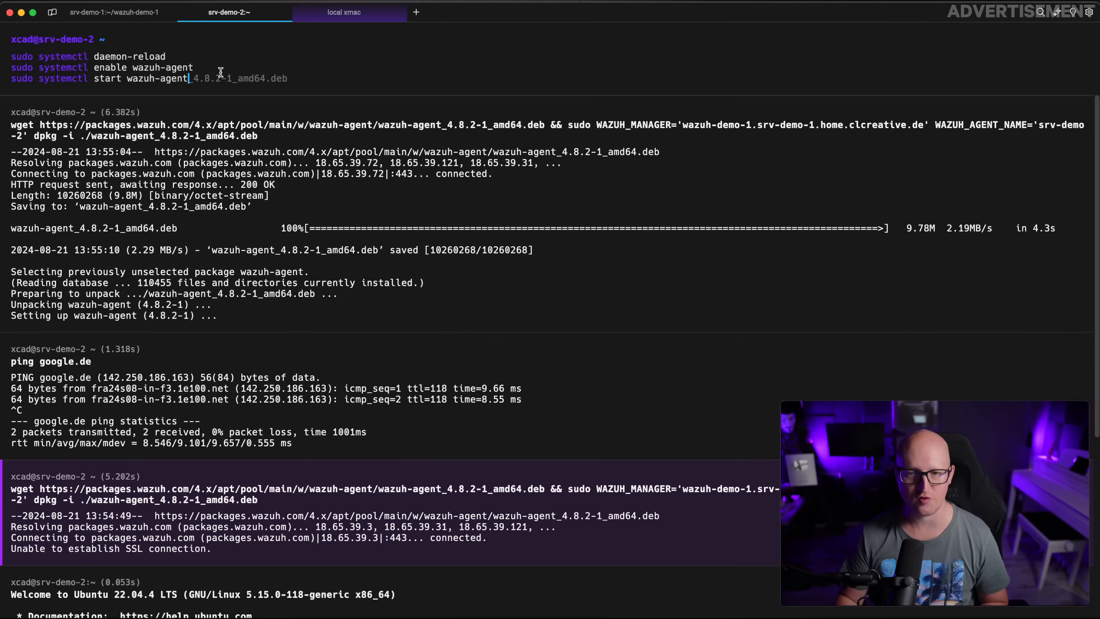
key(Return)
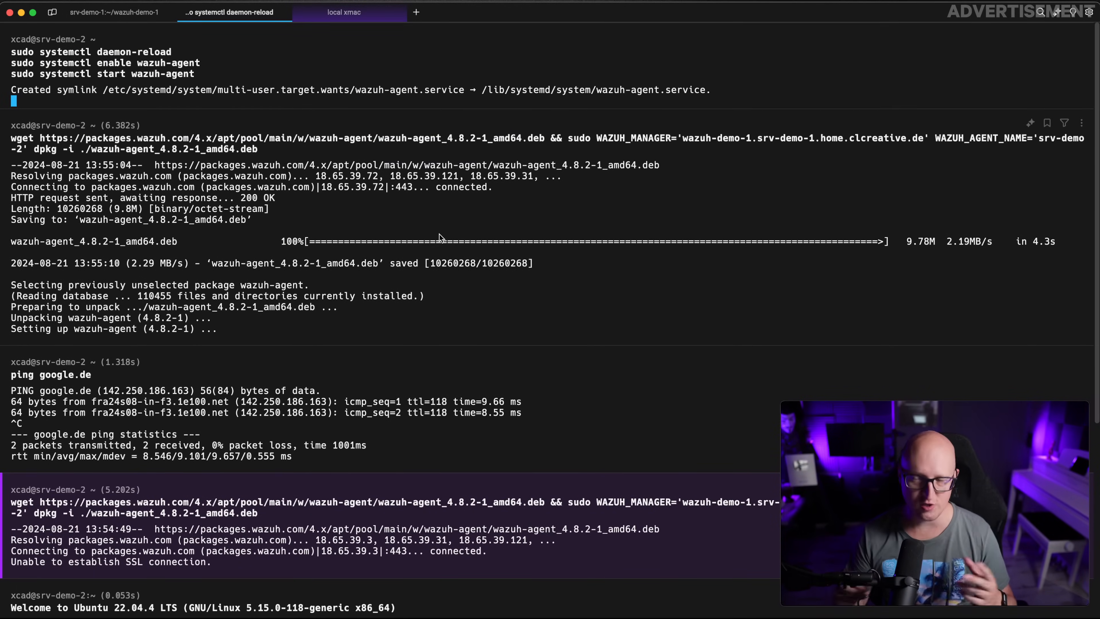
key(super+Tab)
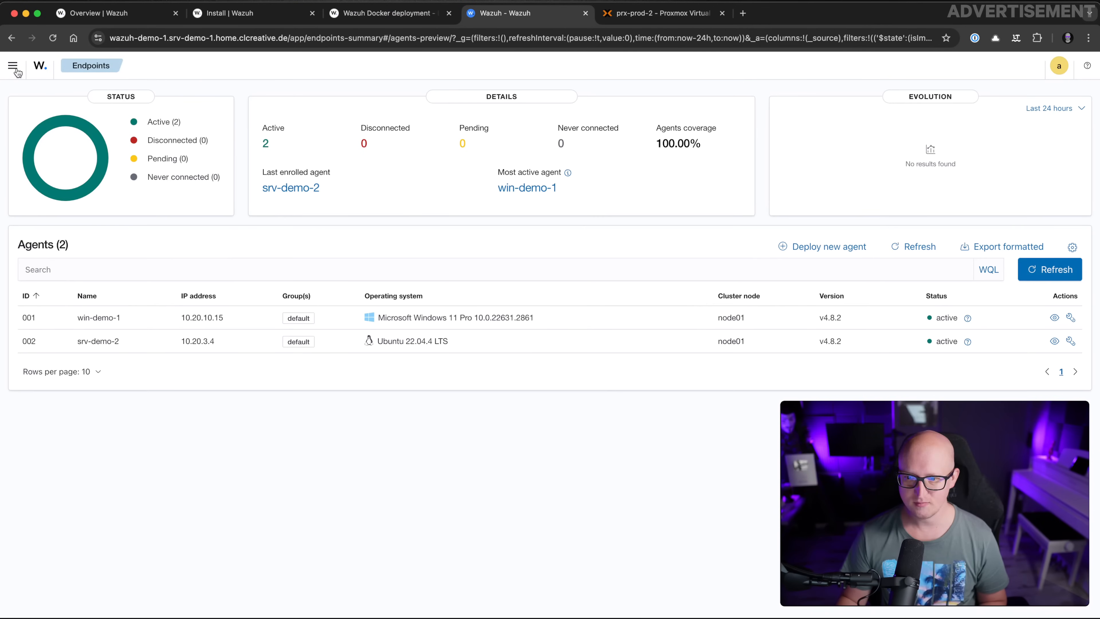
Check that Home > Overview shows two active agents, then open the 2037 medium-severity alerts in Discover
click(15, 71)
click(39, 154)
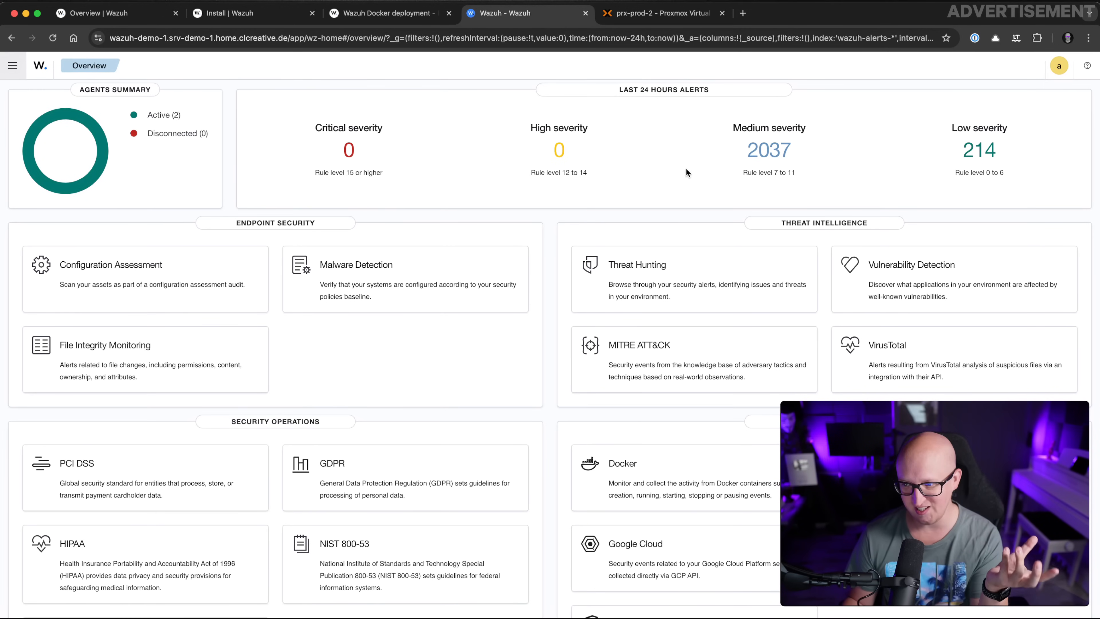
click(768, 150)
Change the Discover start date from 24 hours to a relative 7 days ago, then open a new browser tab
scroll(537, 436, down, 2)
scroll(537, 436, down, 8)
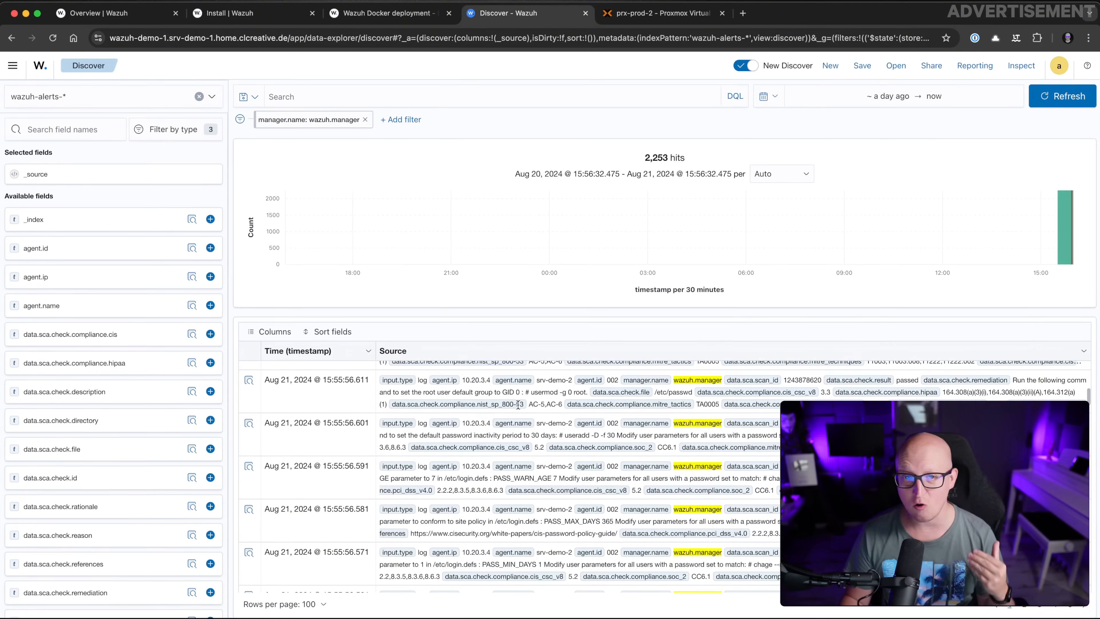
scroll(529, 422, down, 4)
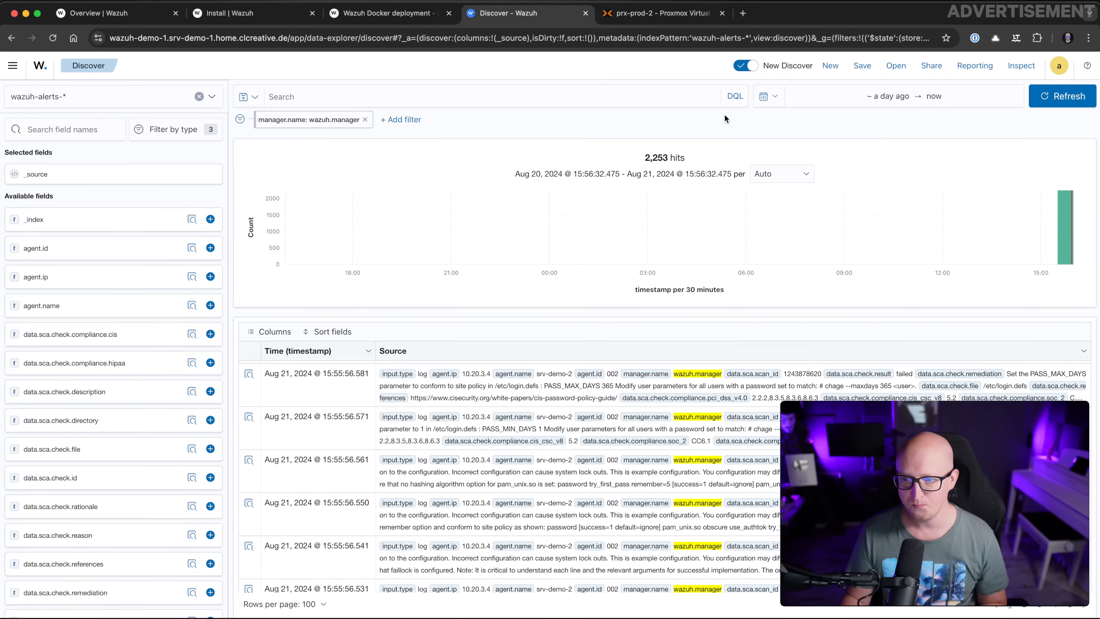
click(827, 97)
click(823, 122)
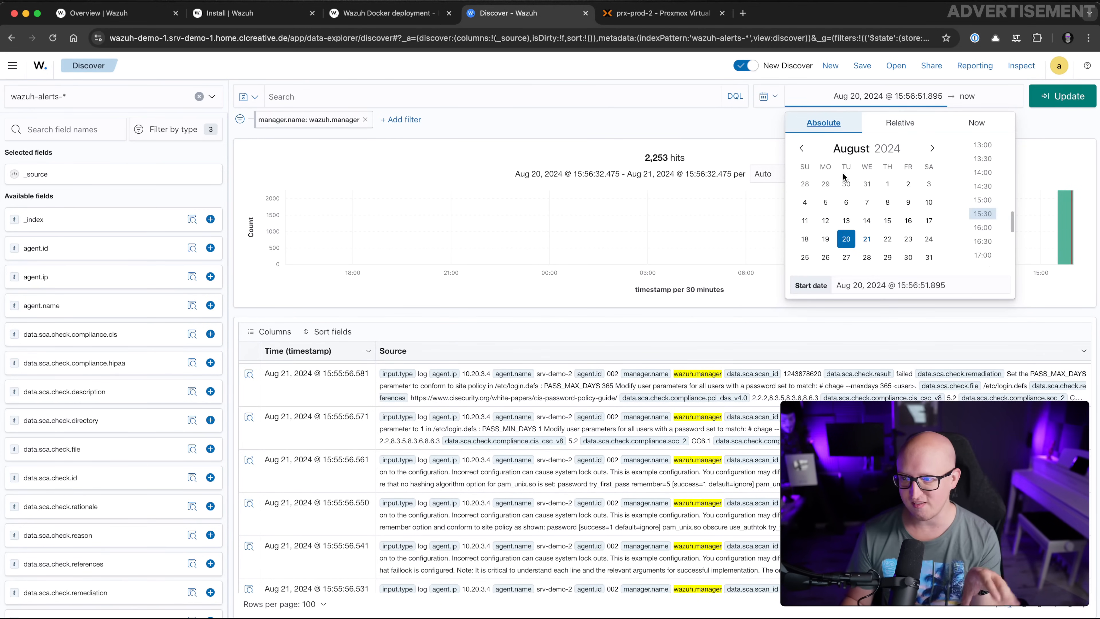
click(899, 123)
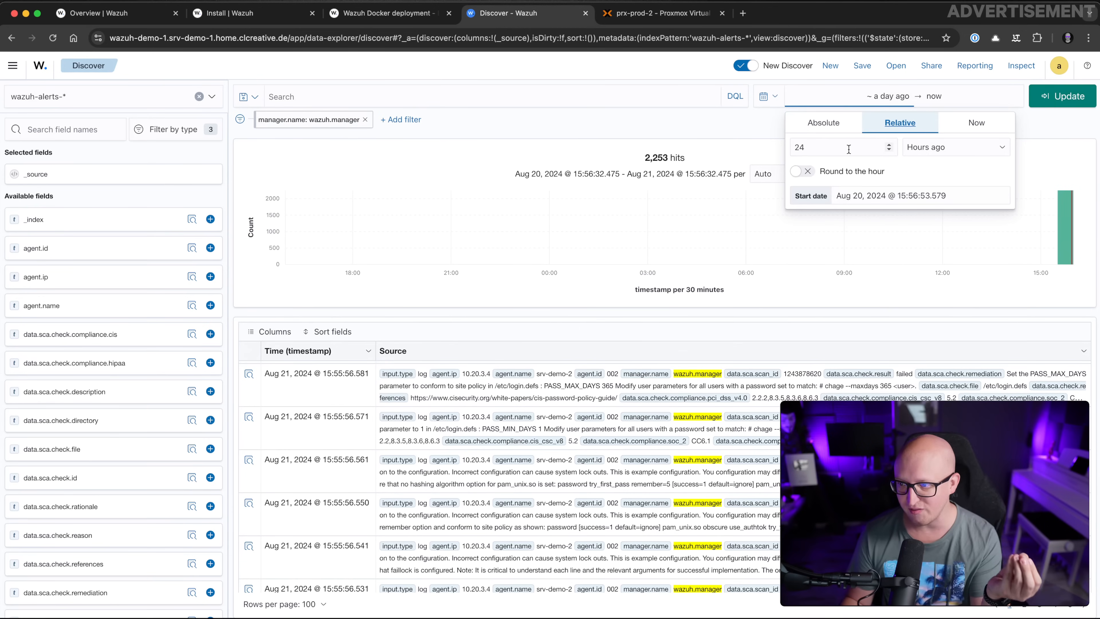
double_click(839, 146)
text(7)
click(930, 148)
click(934, 156)
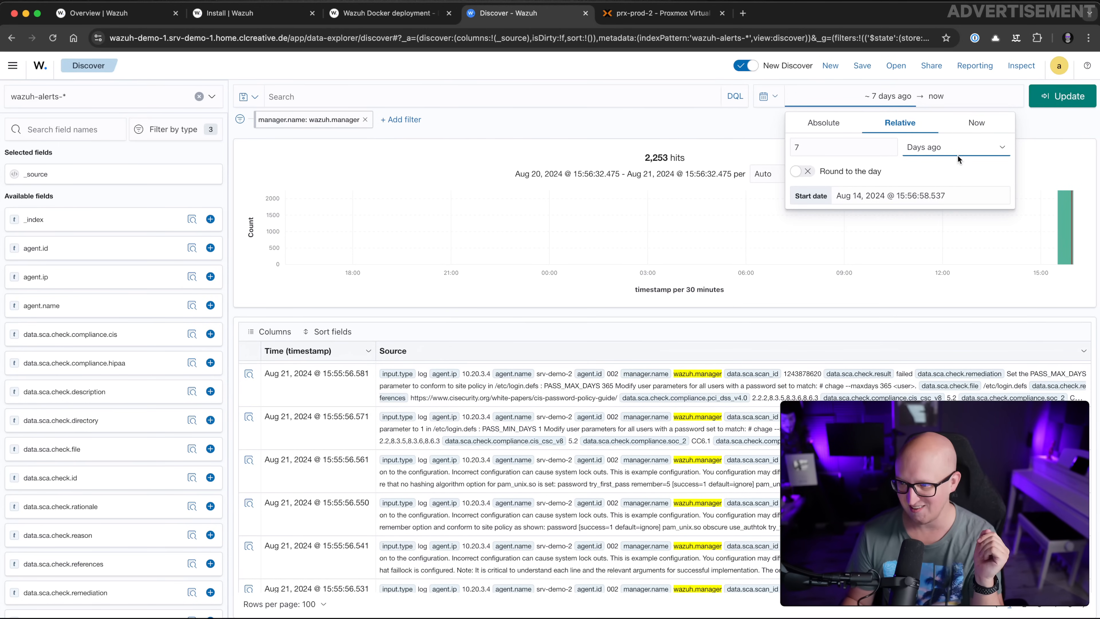
click(1062, 96)
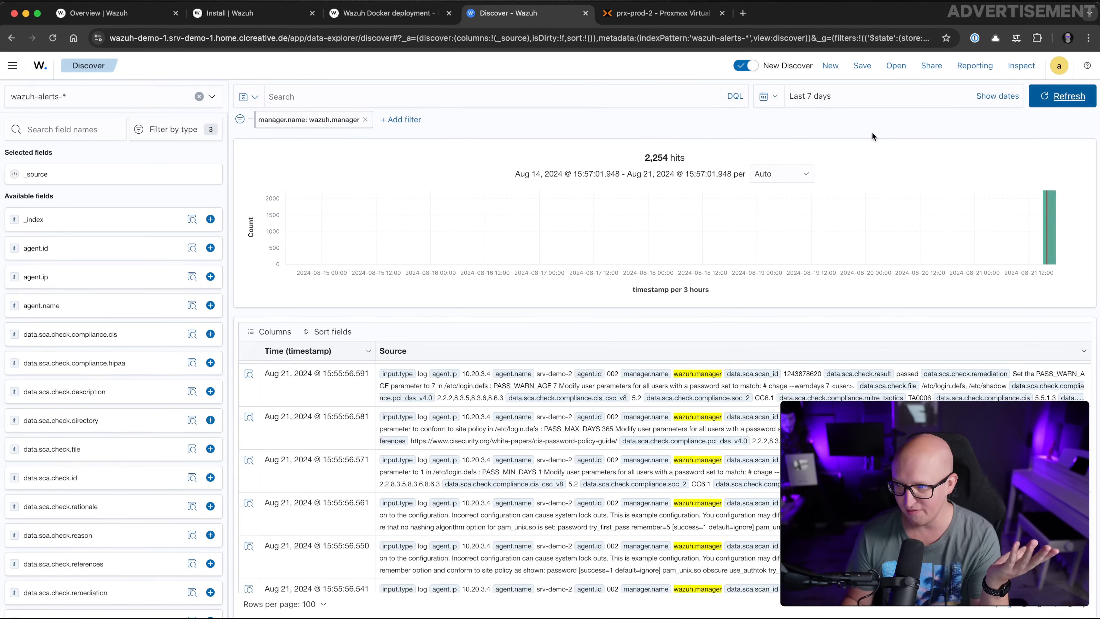
click(742, 13)
Load wazuh-prod-1.srv-prod-1.home.clcreative.de and sign in to the production Wazuh dashboard
text(wazuh-prod-1.srv-prod-1.home.clcreative.de)
key(Return)
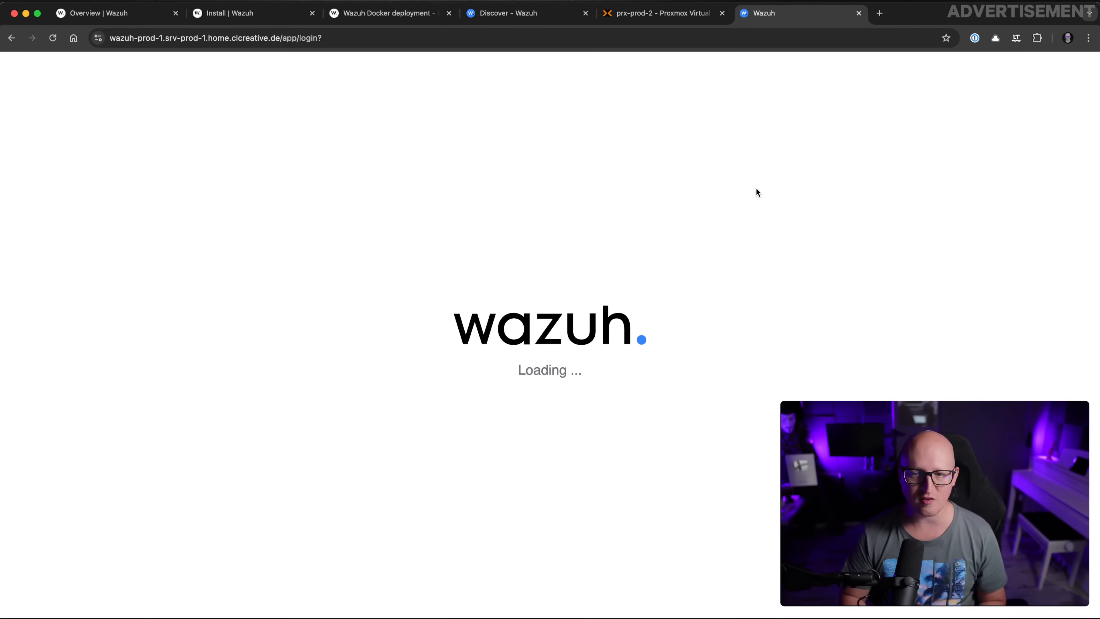
click(601, 349)
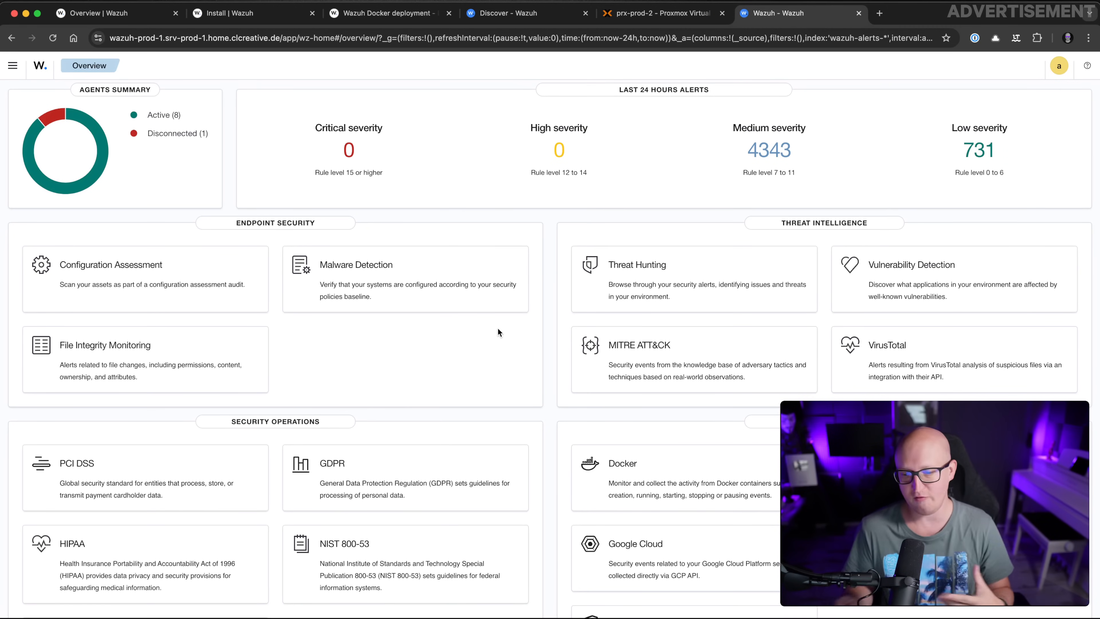
Review the production overview's 8 active agents and alert counts, then go to the Wazuh Capabilities documentation
scroll(498, 328, down, 3)
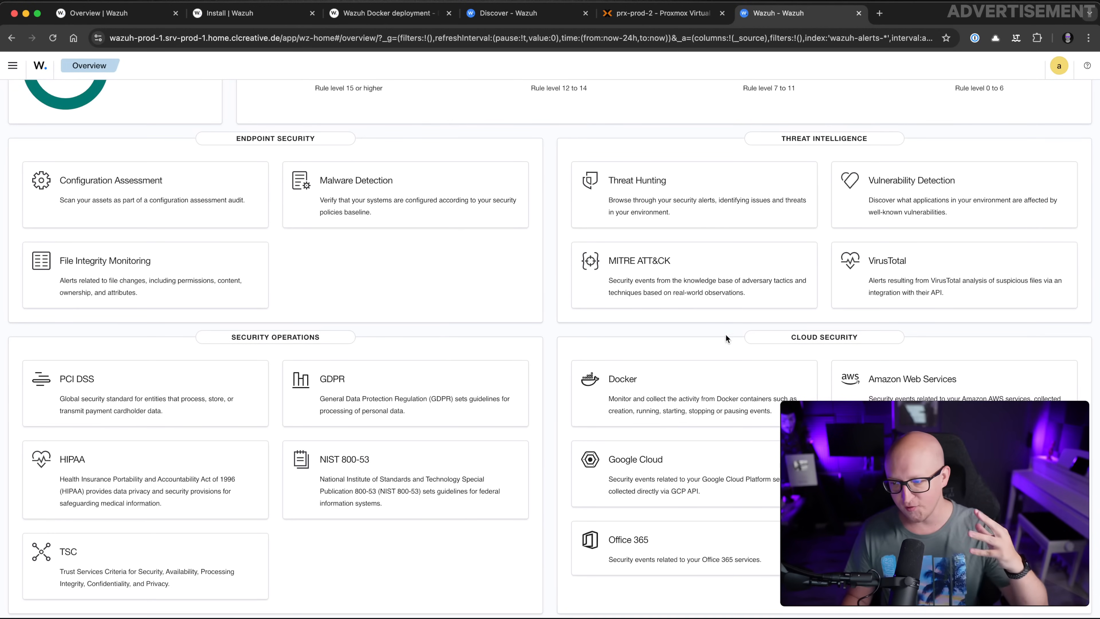
scroll(674, 388, down, 1)
scroll(674, 387, up, 1)
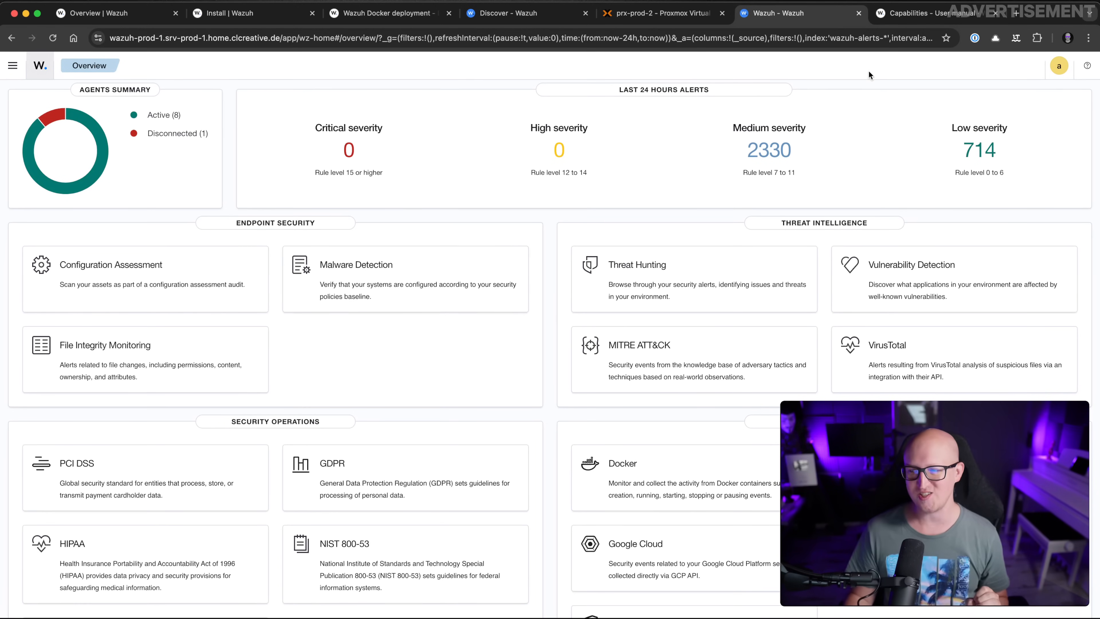
click(891, 22)
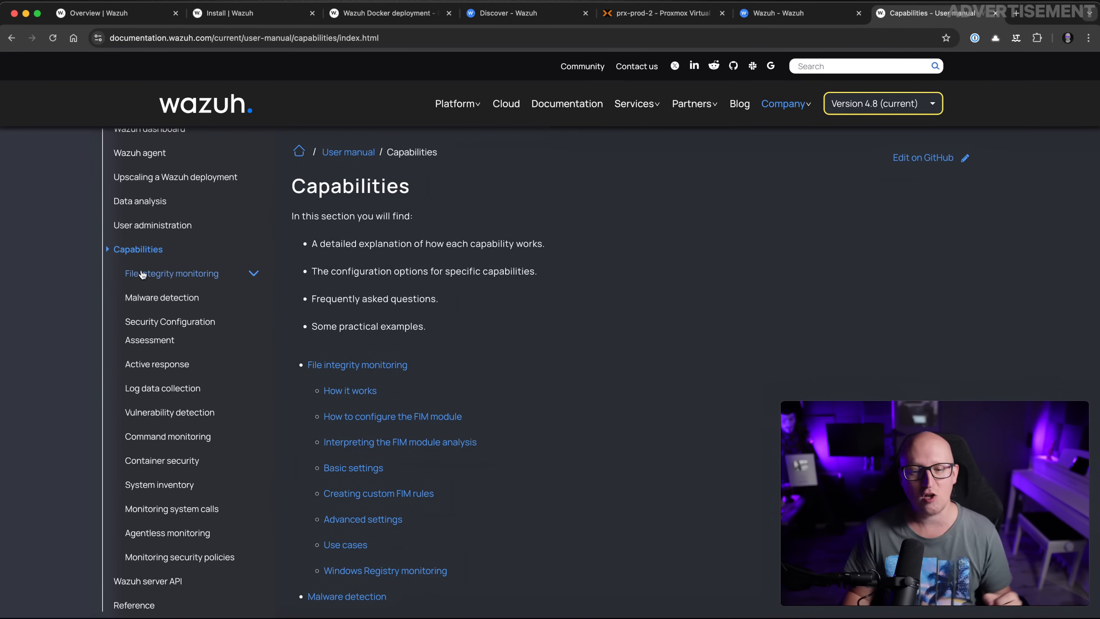
Browse the Capabilities page and read the Security Configuration Assessment documentation page
scroll(229, 273, up, 3)
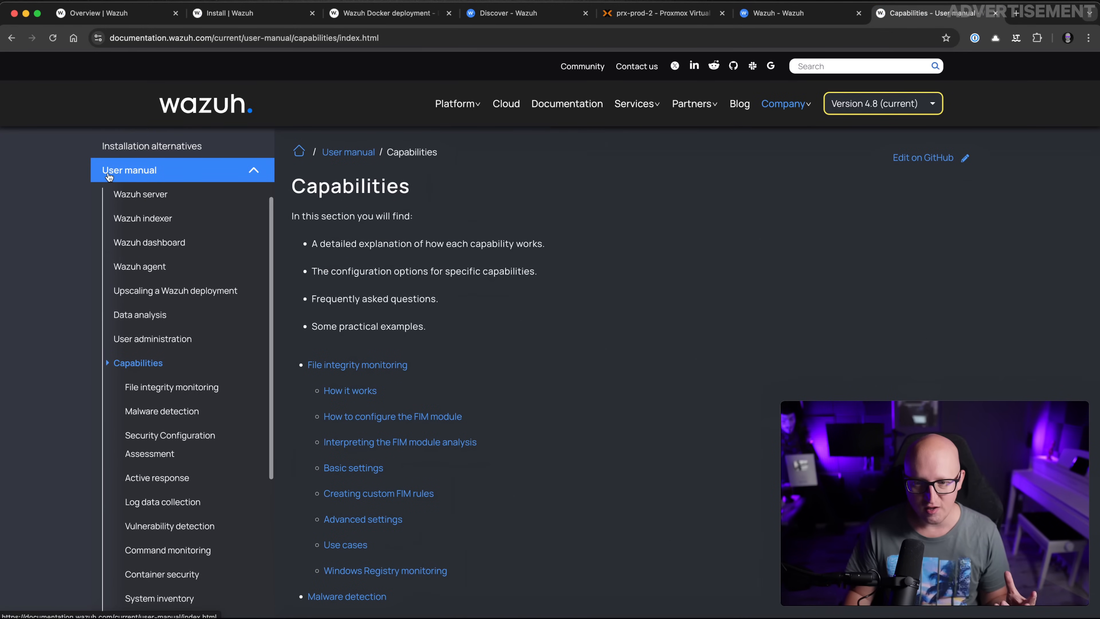
scroll(406, 316, down, 3)
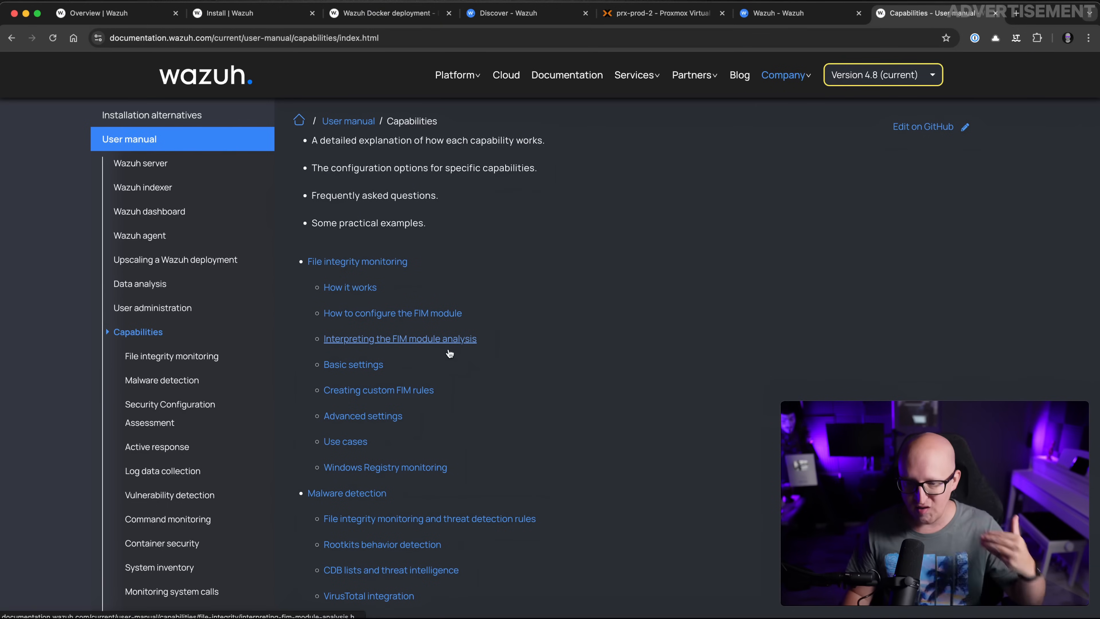
scroll(466, 360, down, 2)
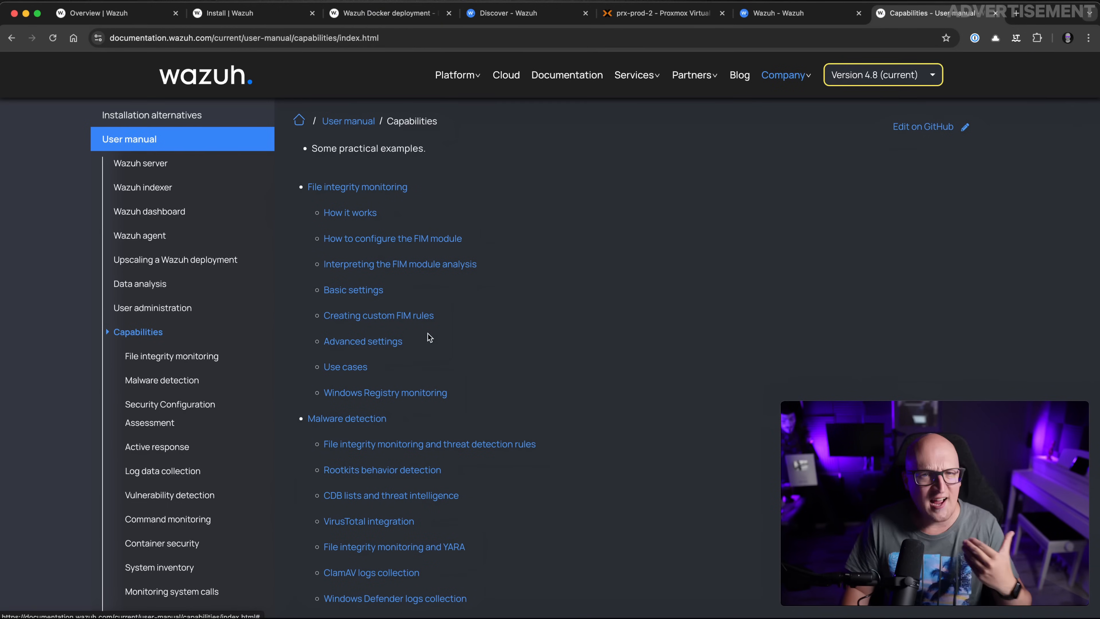
scroll(476, 355, down, 3)
click(251, 414)
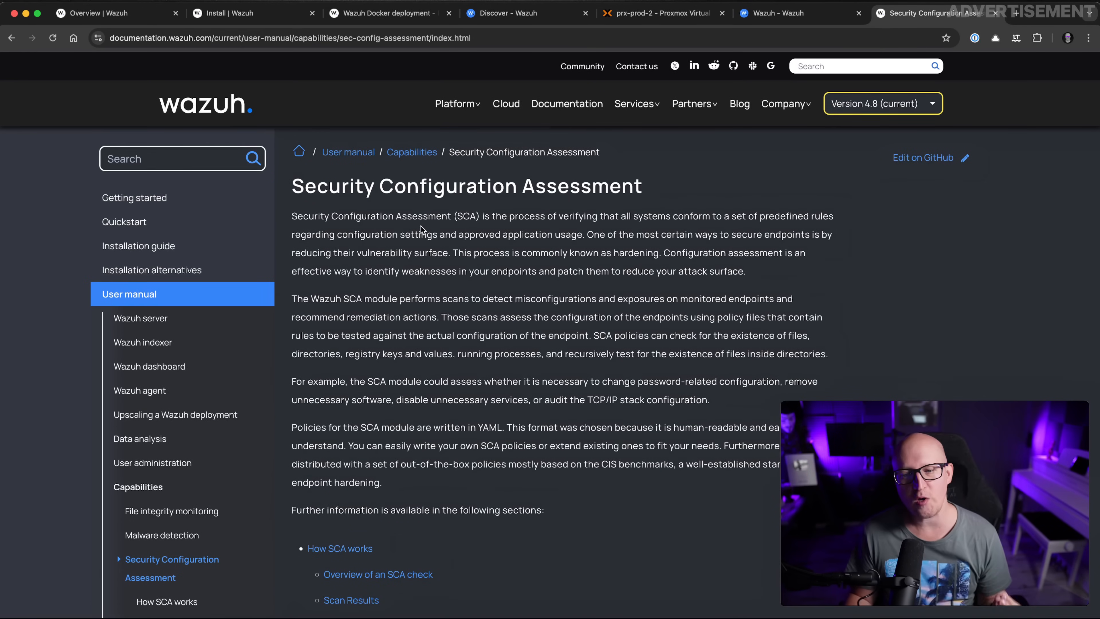
scroll(422, 223, down, 1)
scroll(423, 227, up, 1)
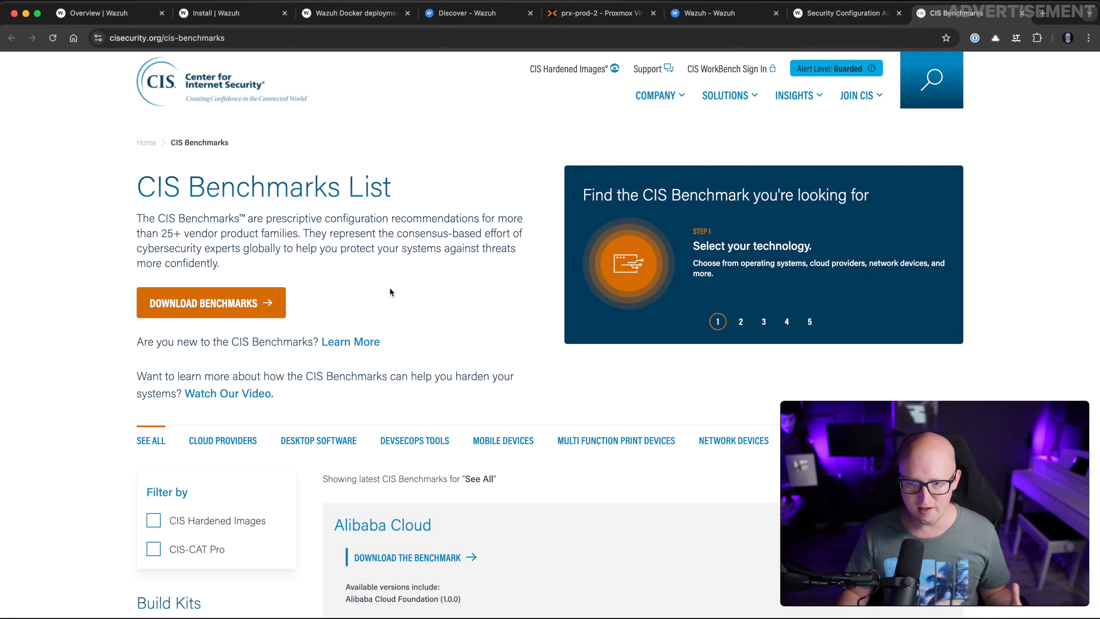
Browse the CIS free benchmark downloads list down to Operating Systems, then return to the Wazuh dashboard overview
click(250, 312)
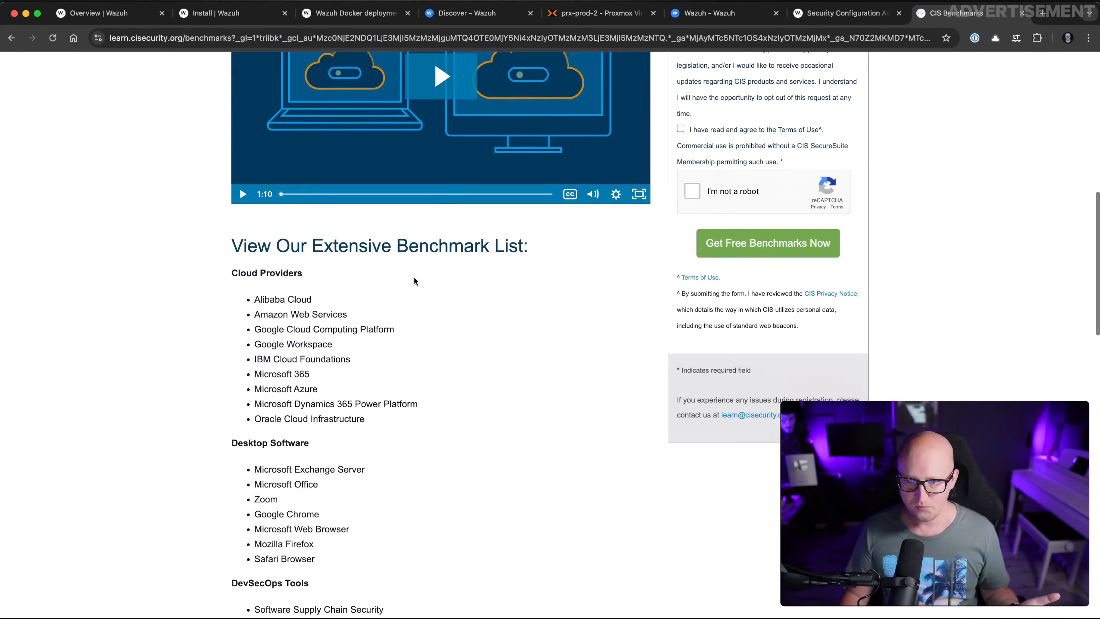
scroll(316, 136, down, 1)
scroll(299, 260, down, 10)
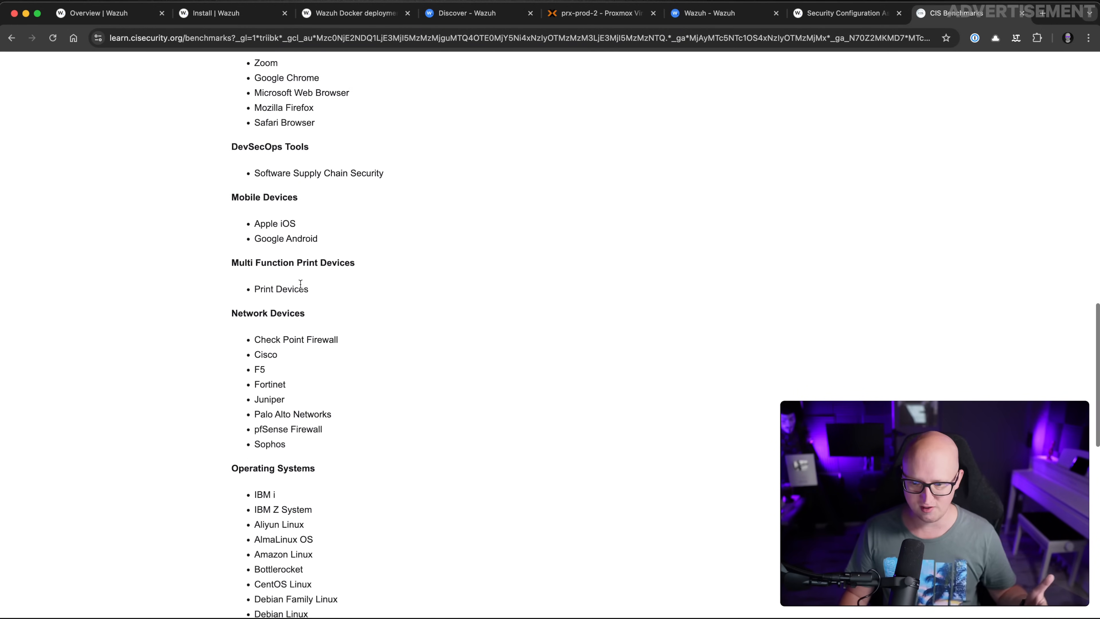
scroll(318, 232, down, 14)
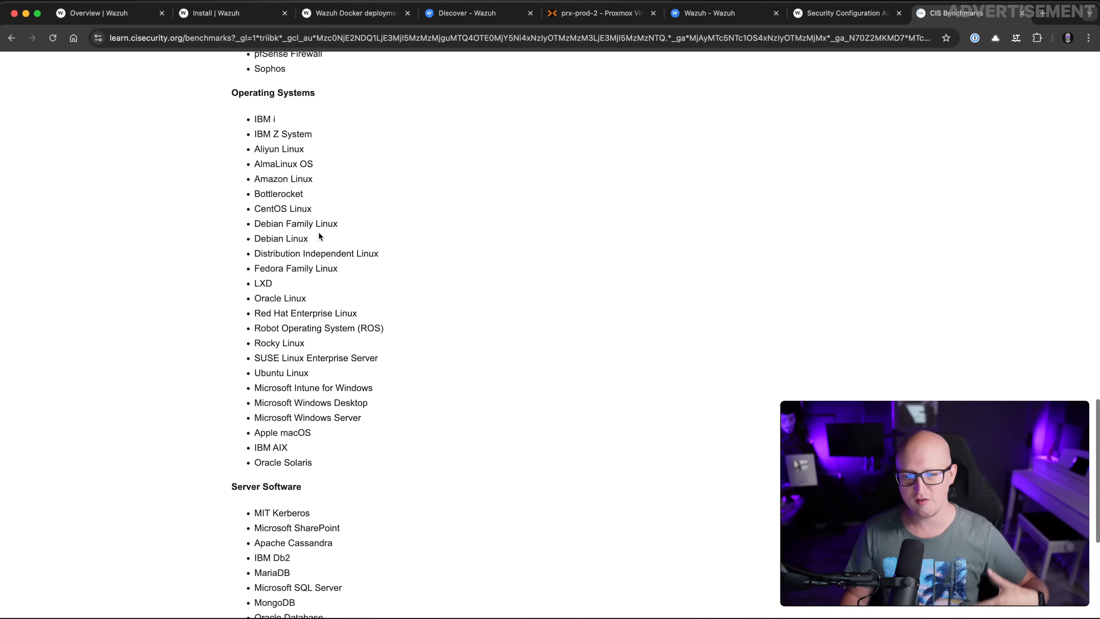
scroll(438, 307, up, 8)
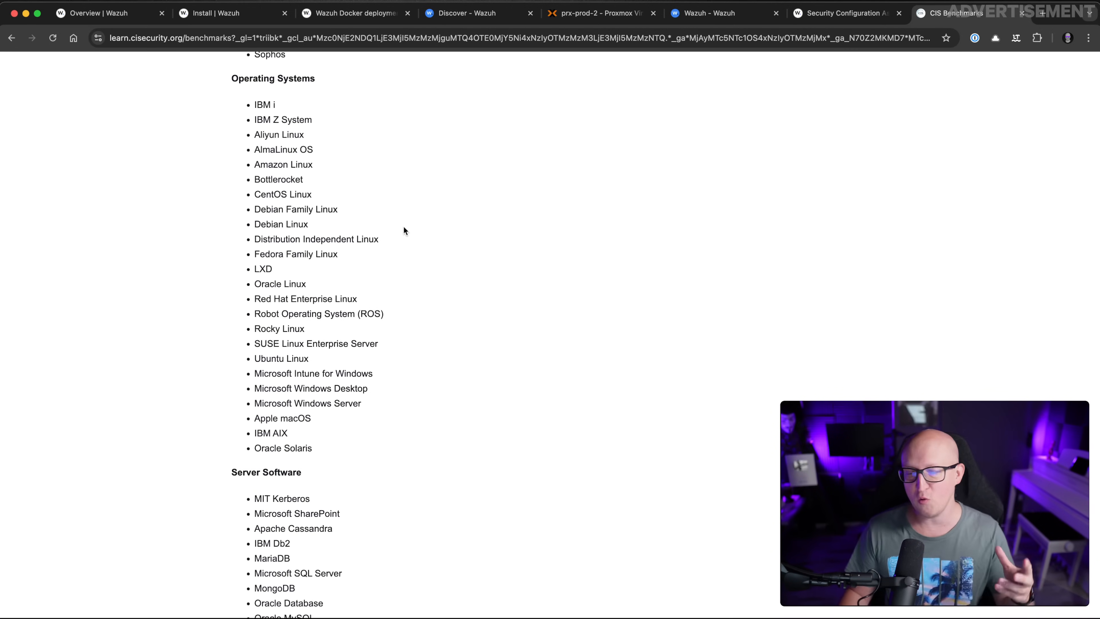
scroll(416, 216, up, 2)
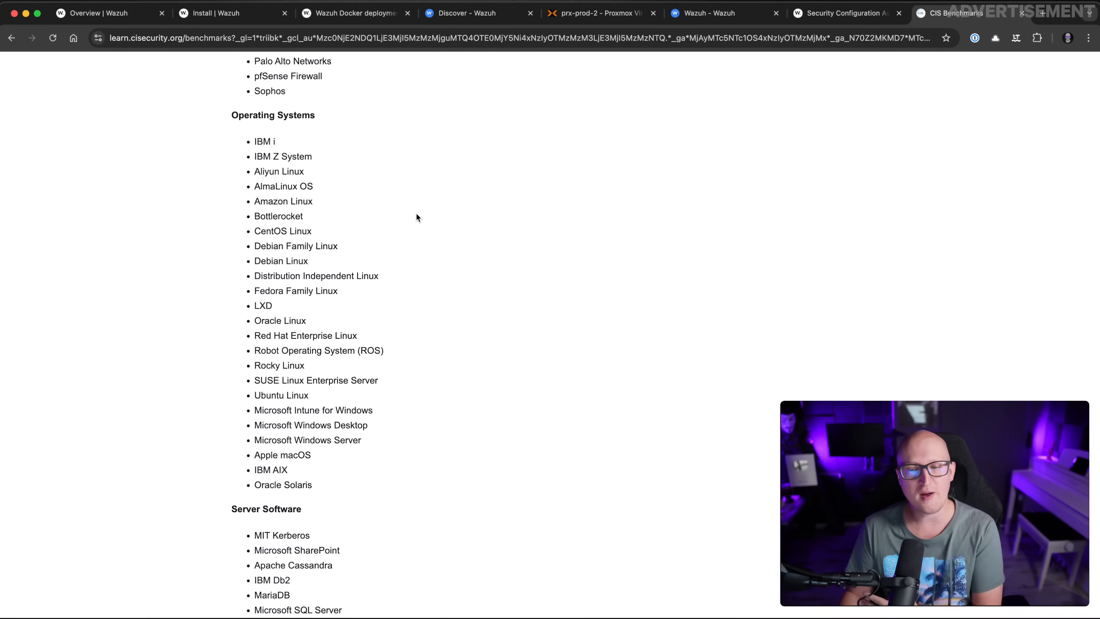
scroll(416, 217, up, 20)
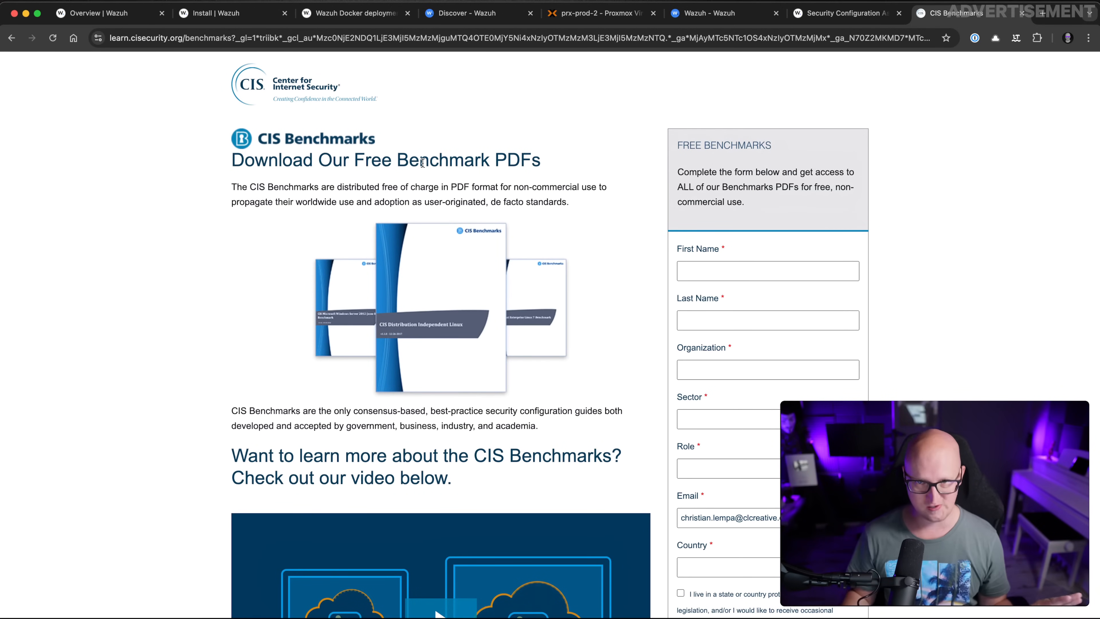
click(714, 20)
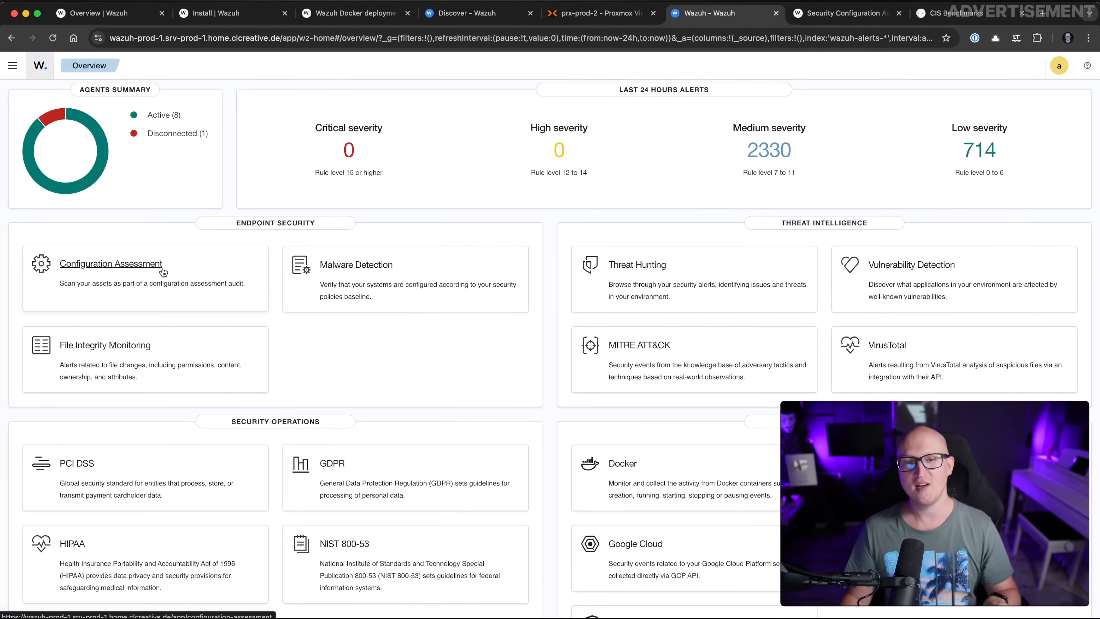
Open the Configuration Assessment module and bring up the Explore agent list of nine agents
click(151, 278)
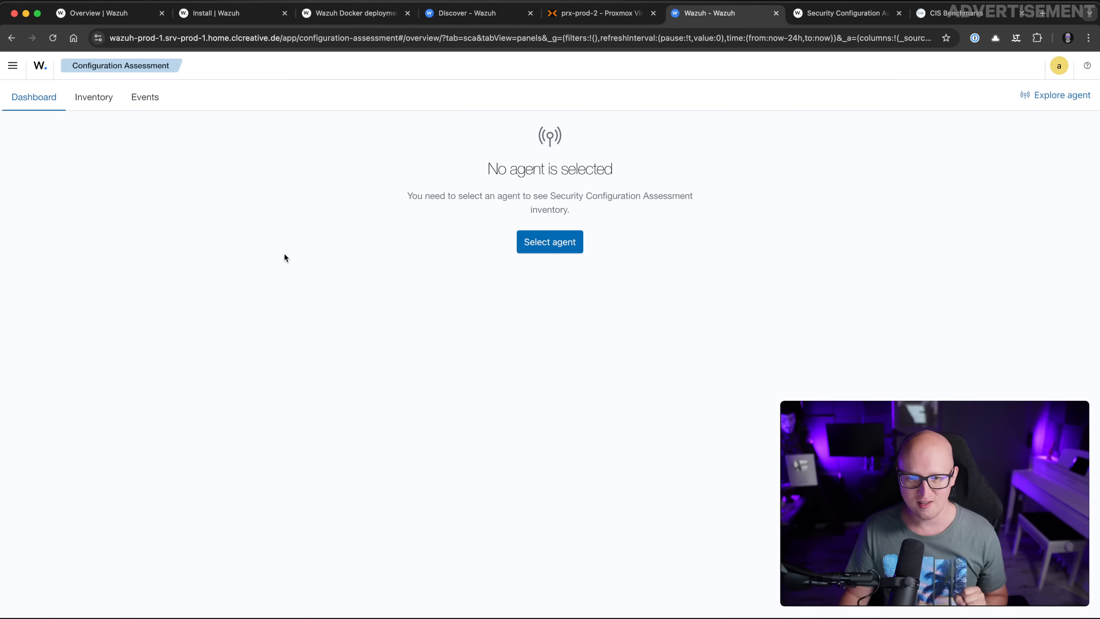
click(576, 242)
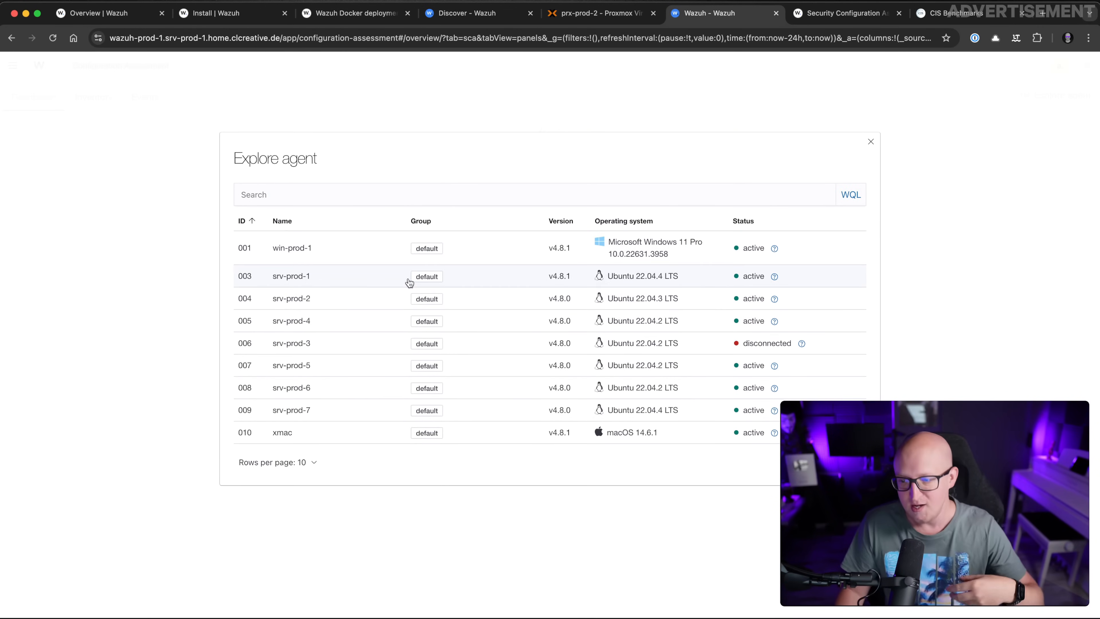
Show win-prod-1's CIS Windows 11 benchmark results and highlight its 33% compliance score
click(503, 251)
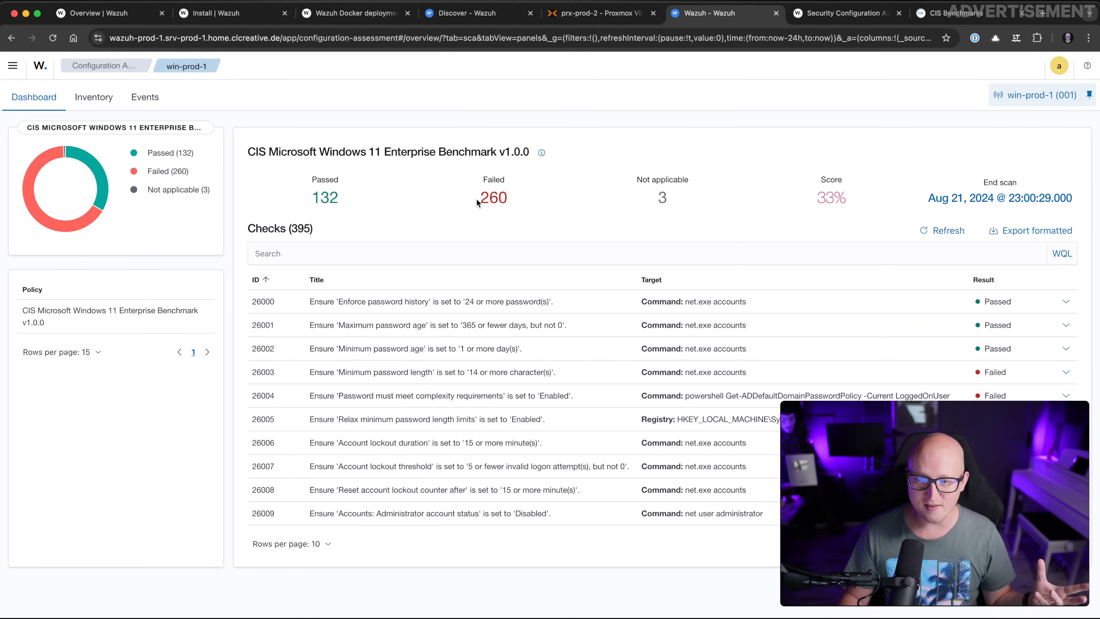
mouse_move(814, 183)
mouse_down()
mouse_move(856, 201)
mouse_move(812, 199)
mouse_up()
click(853, 207)
click(799, 213)
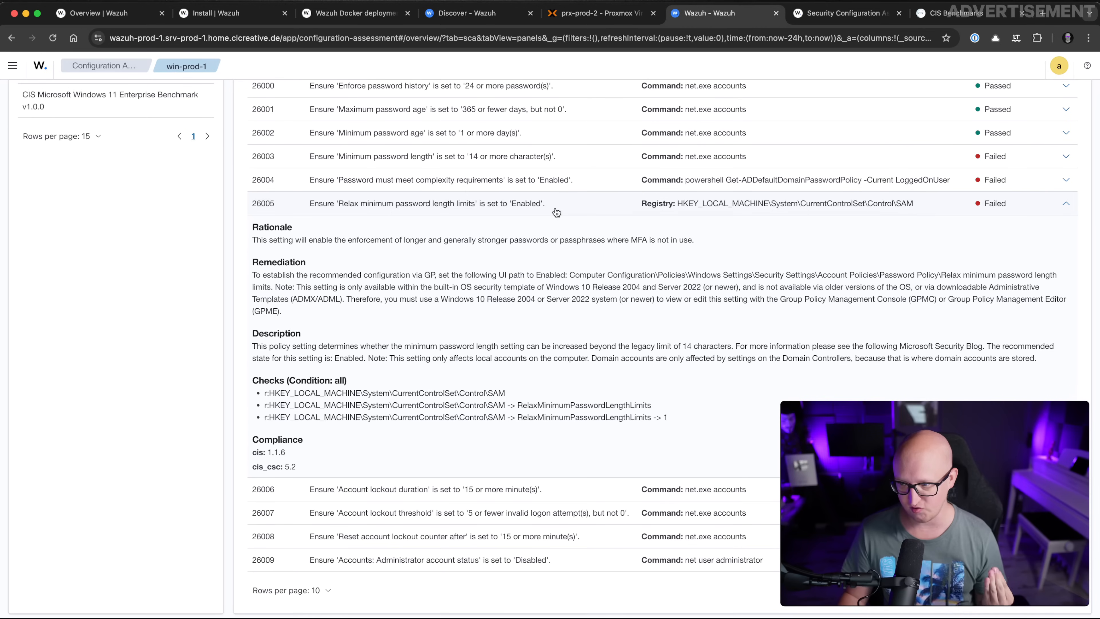
Filter win-prod-1's checks to the 260 failed ones, page through them, then clear the agent selection
scroll(683, 284, up, 2)
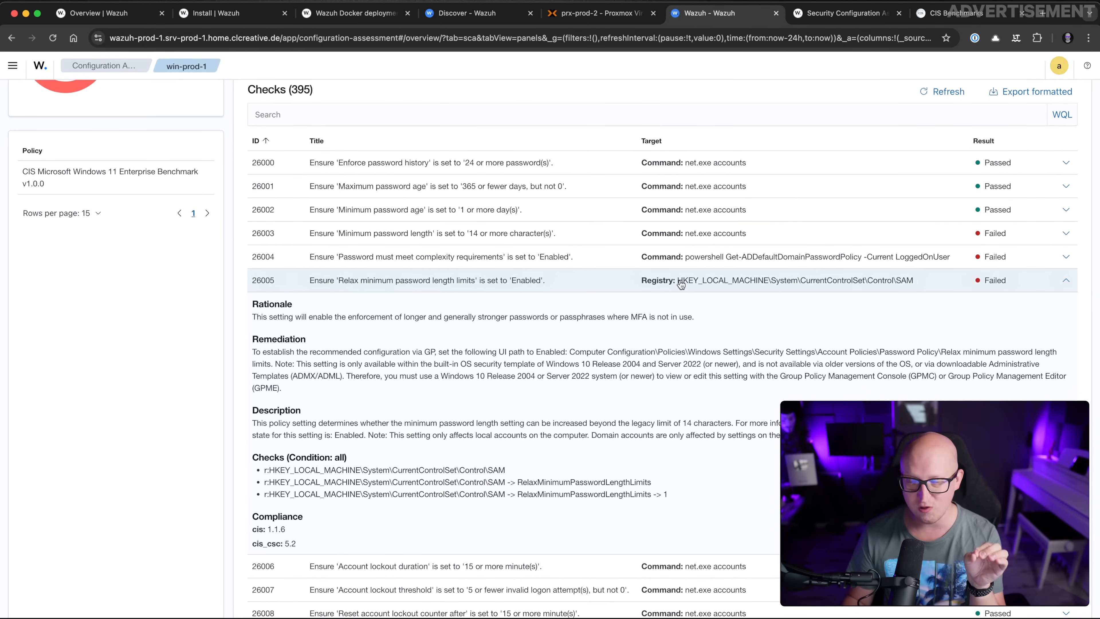
scroll(509, 267, down, 1)
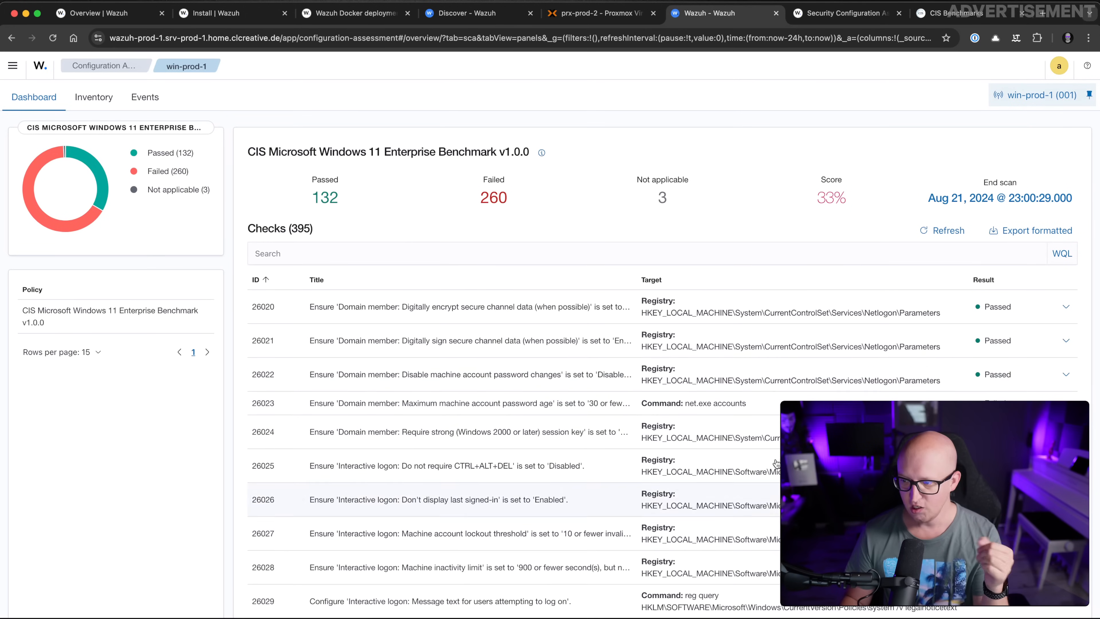
scroll(491, 176, down, 1)
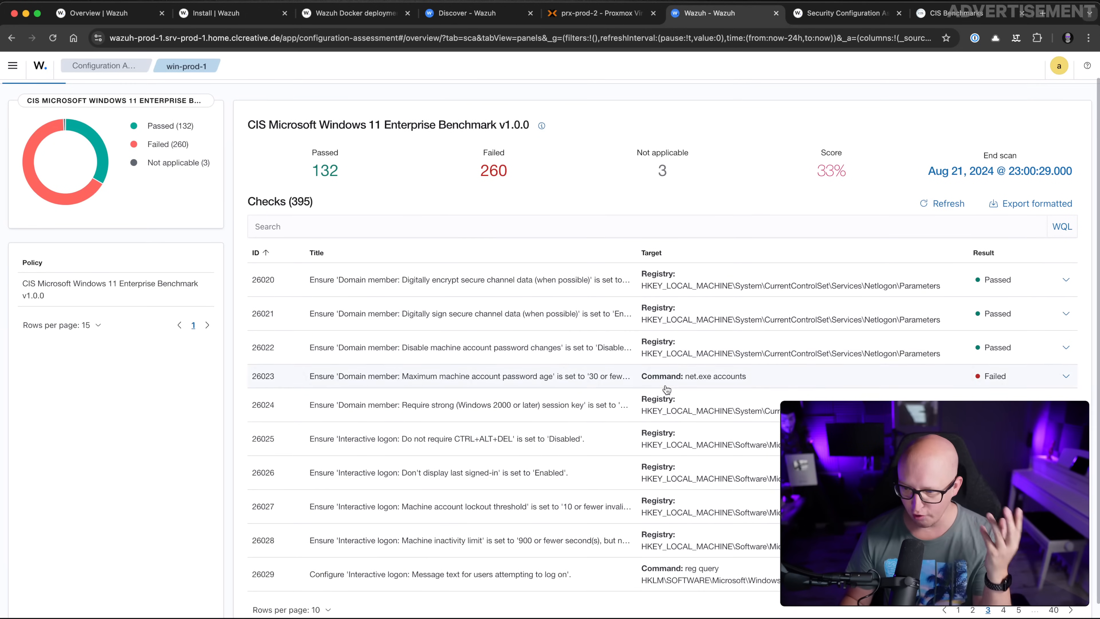
click(490, 173)
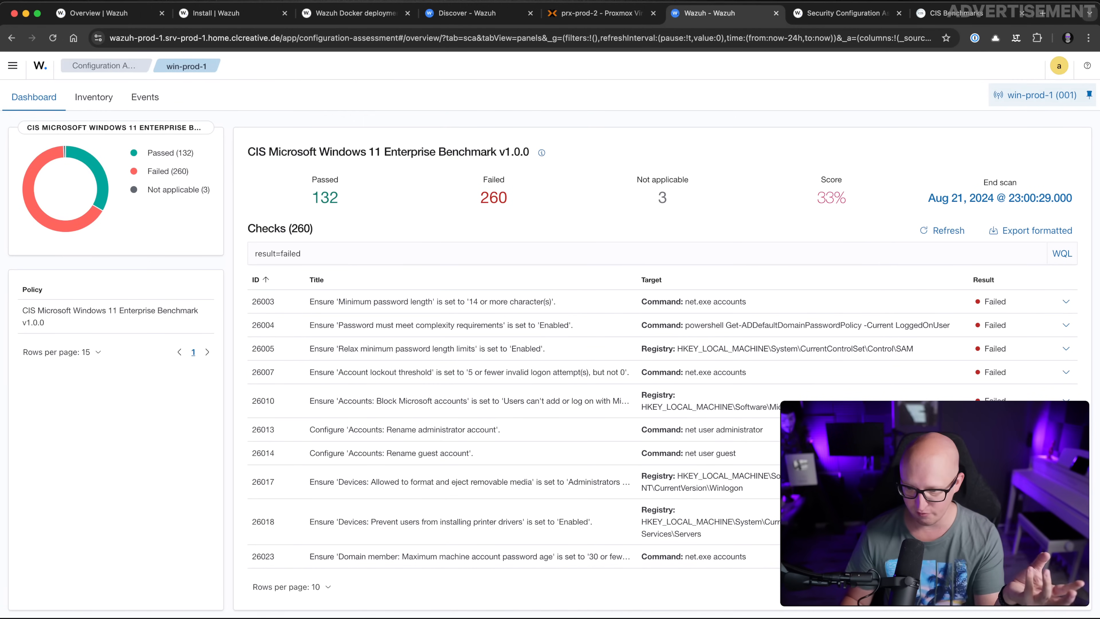
click(1010, 586)
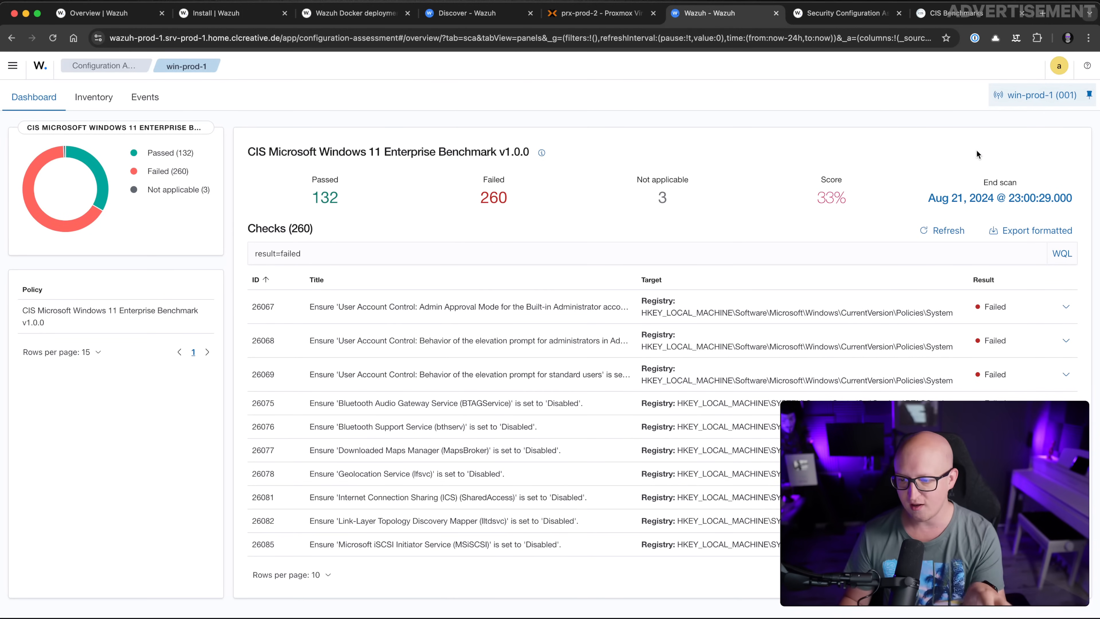
click(1088, 95)
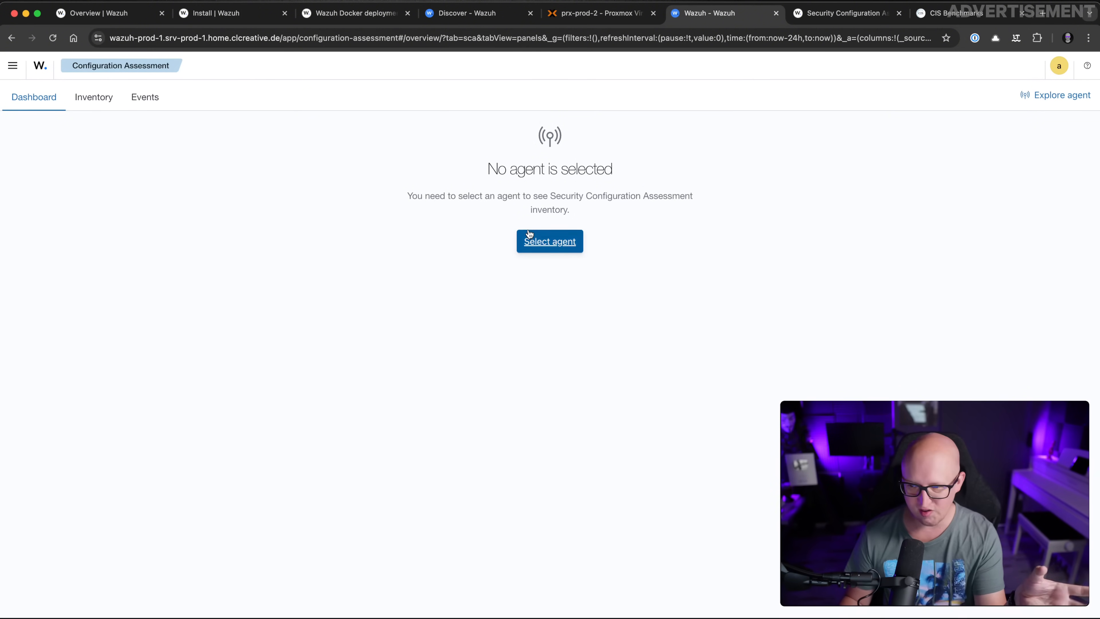
Select agent srv-prod-1 and highlight its 40% CIS Ubuntu Linux 22.04 compliance score
click(546, 243)
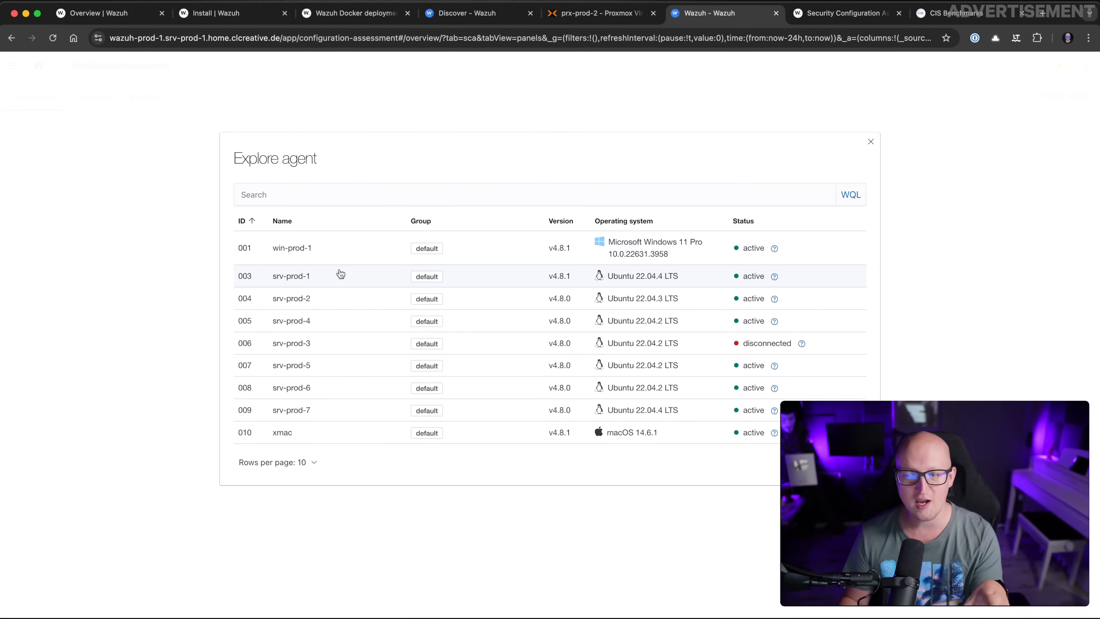
click(288, 282)
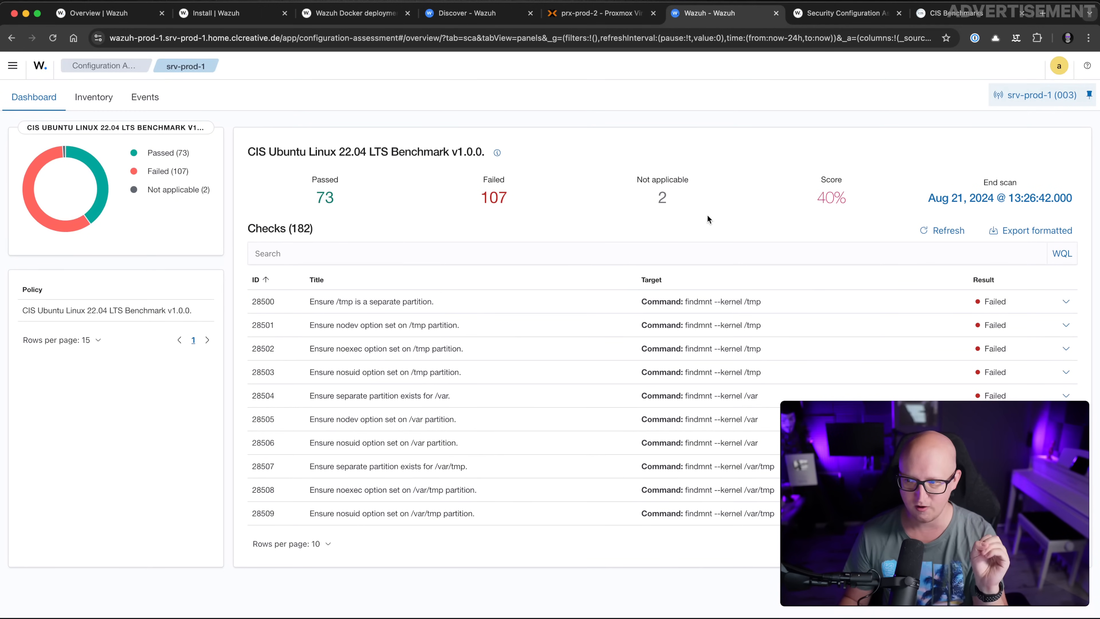
drag(815, 197, 840, 200)
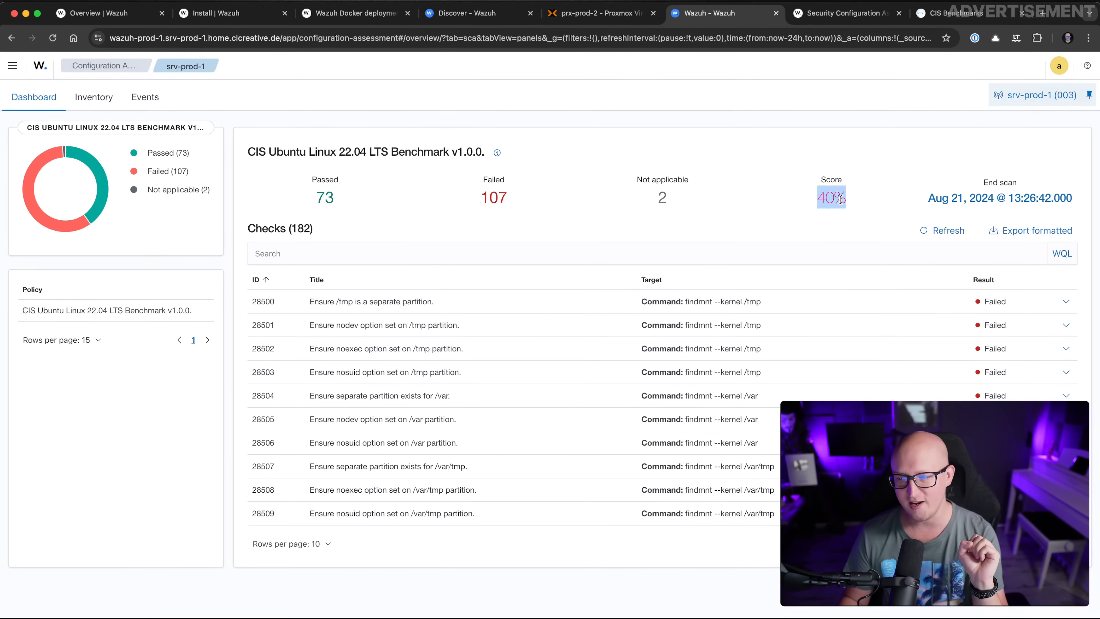
Filter srv-prod-1's checks to the 107 failed results and move to a later page
click(692, 243)
click(602, 239)
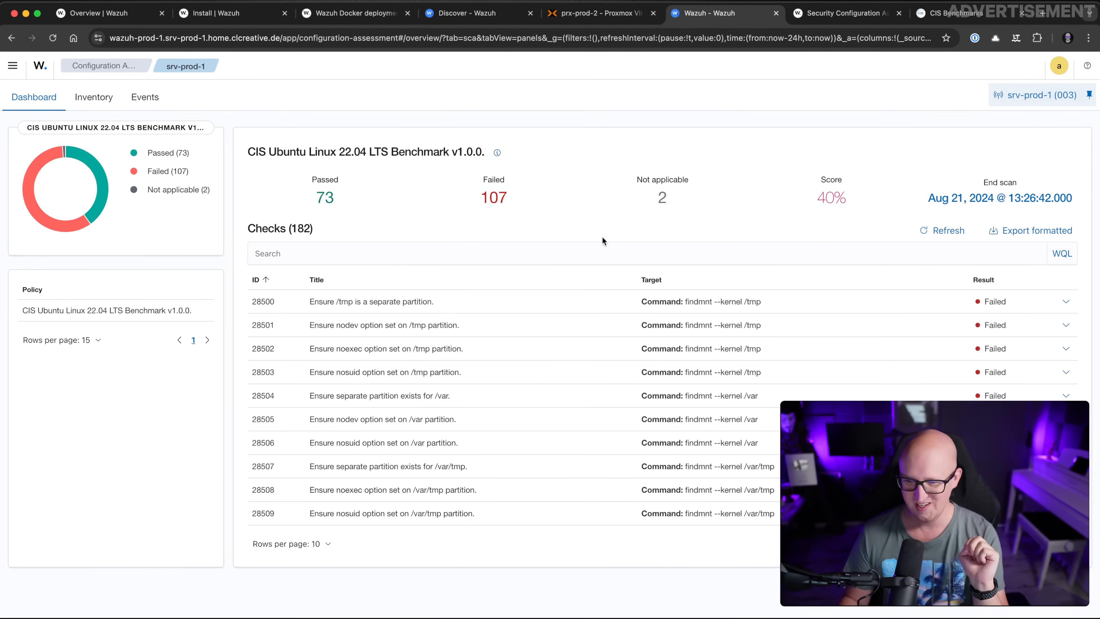
drag(316, 196, 333, 206)
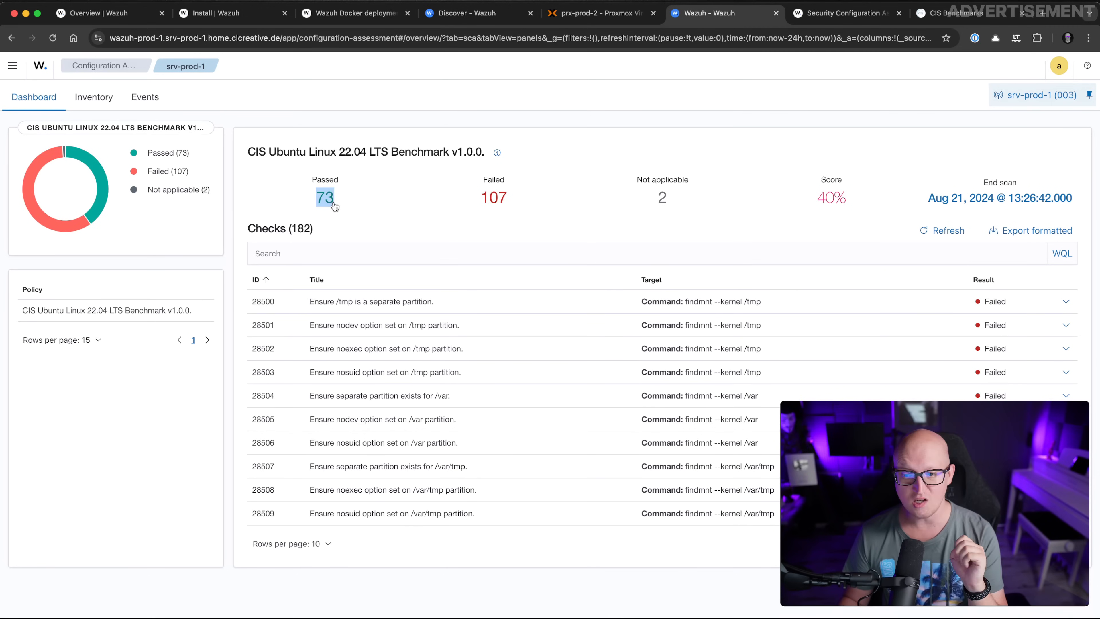
drag(454, 194, 511, 199)
click(538, 206)
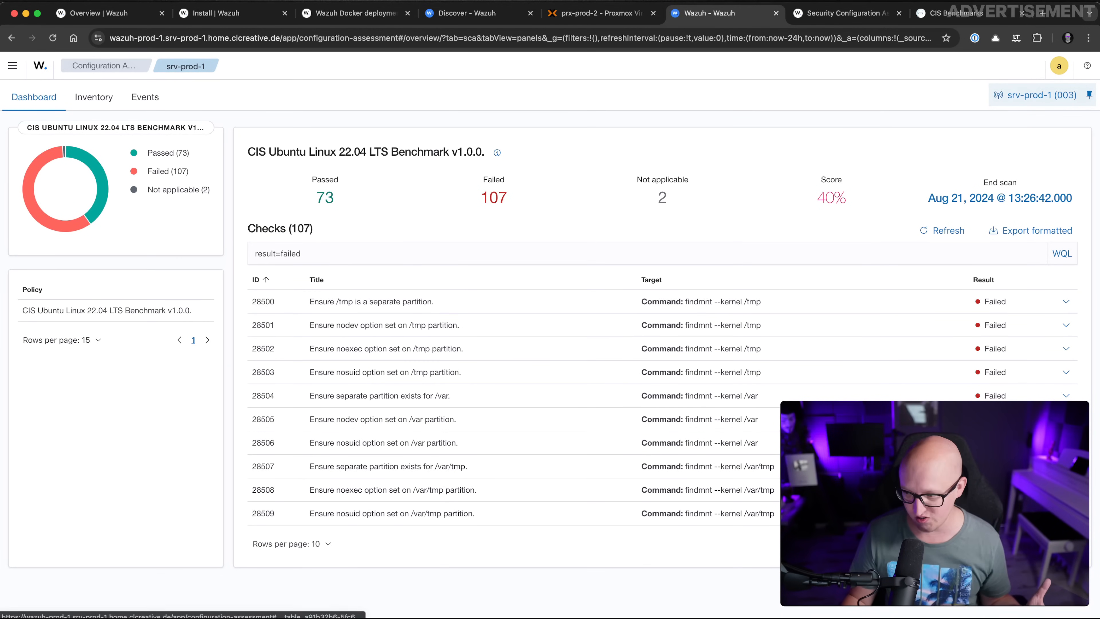
click(1027, 544)
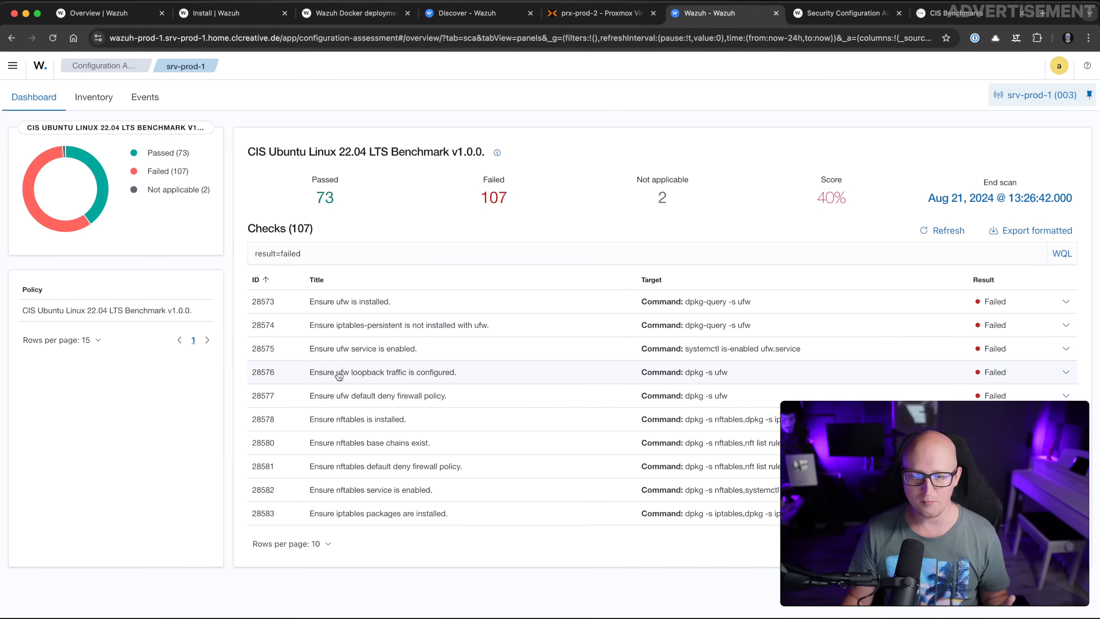